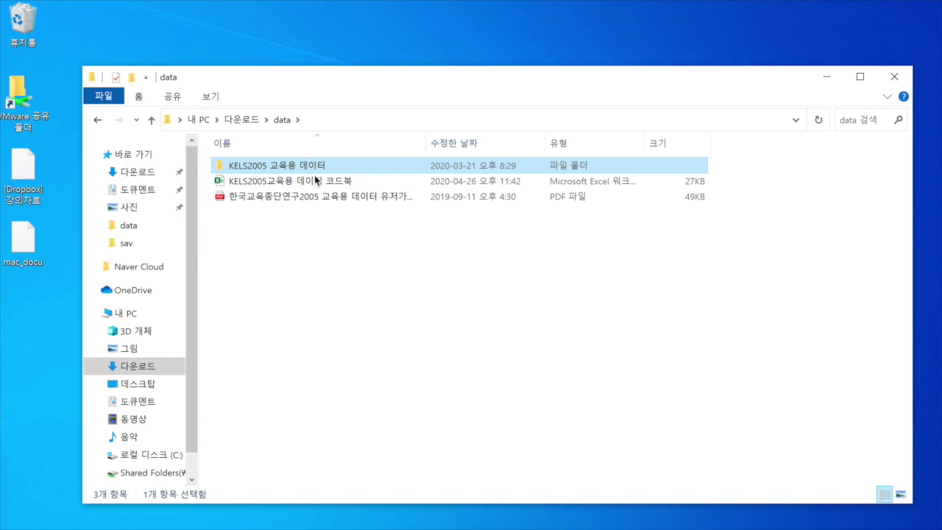
Look through the SPSS data files in the sav folder inside "KELS2005 교육용 데이터", and return to the data folder
{"action": "left_click", "coordinate": [470, 287]}
{"action": "double_click", "coordinate": [303, 166]}
{"action": "left_click", "coordinate": [239, 184]}
{"action": "double_click", "coordinate": [239, 188]}
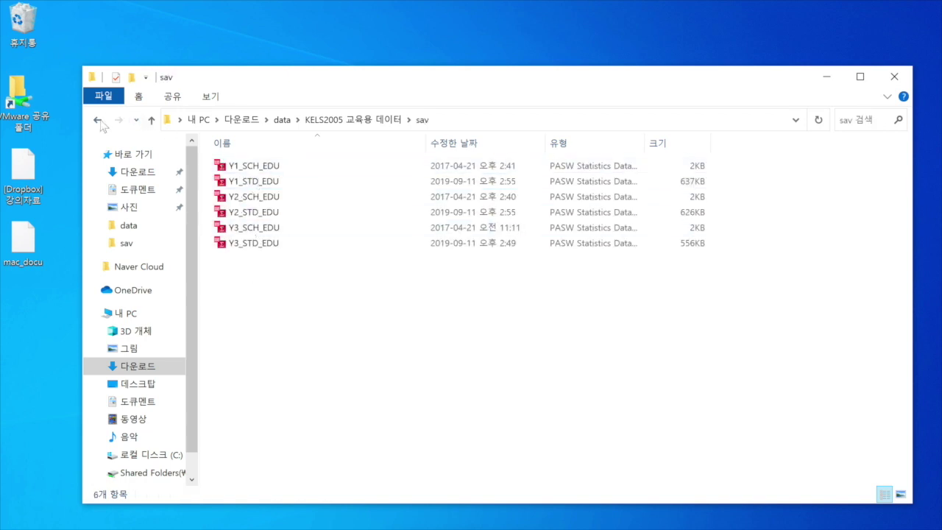
{"action": "left_click", "coordinate": [97, 121]}
{"action": "left_click", "coordinate": [98, 122]}
{"action": "left_click", "coordinate": [297, 272]}
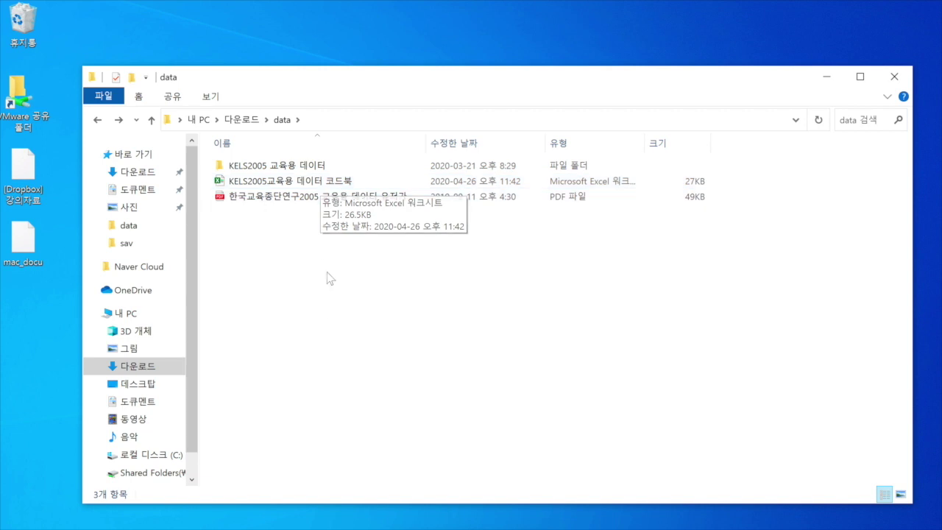
Open the workbook "KELS2005교육용 데이터 코드북" and check the 사회 자기 개념 item descriptions in B5:B10 of the Y1_STD_EDU sheet
{"action": "double_click", "coordinate": [340, 182]}
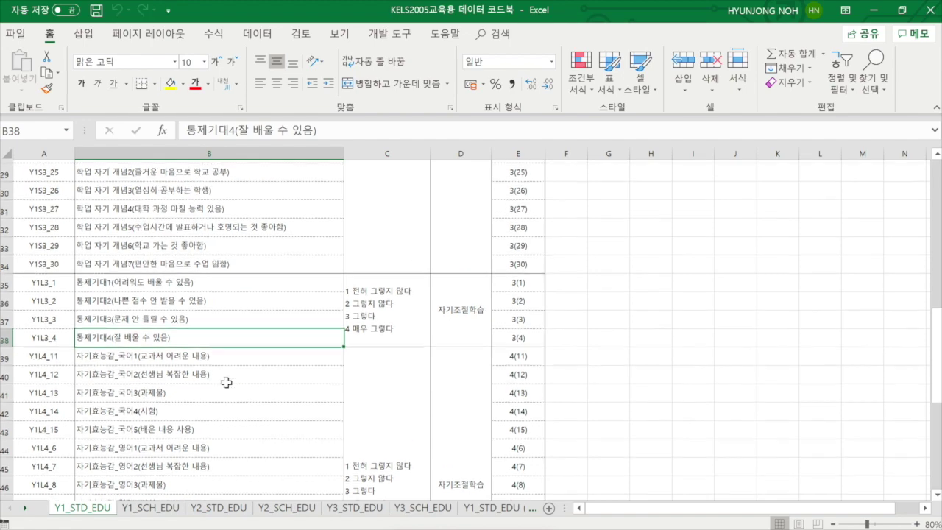
{"action": "scroll", "coordinate": [226, 382], "scroll_direction": "up", "scroll_amount": 9}
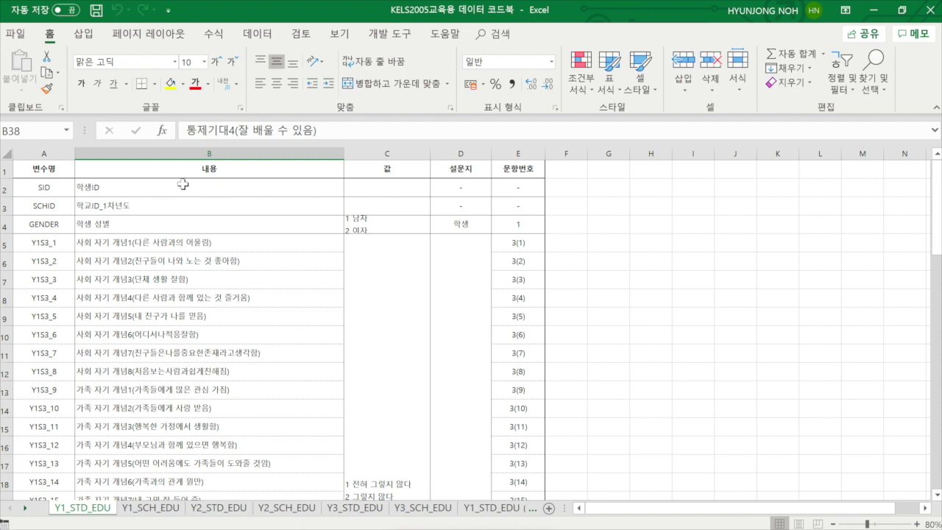
{"action": "left_click", "coordinate": [167, 242]}
{"action": "left_click", "coordinate": [177, 265]}
{"action": "left_click", "coordinate": [179, 280]}
{"action": "left_click", "coordinate": [181, 298]}
{"action": "left_click", "coordinate": [185, 334]}
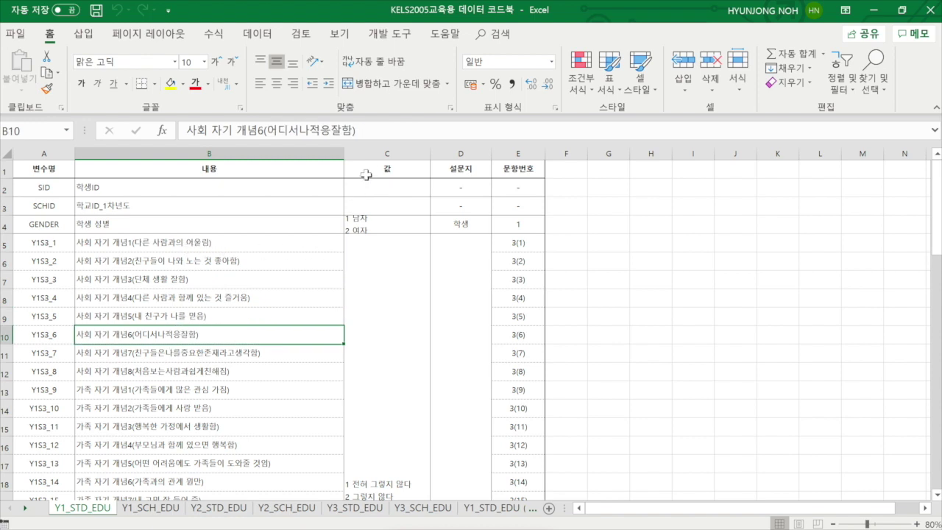
Examine the response codes in the 값 column for GENDER and the Y1S3 self-concept items
{"action": "left_click", "coordinate": [385, 221]}
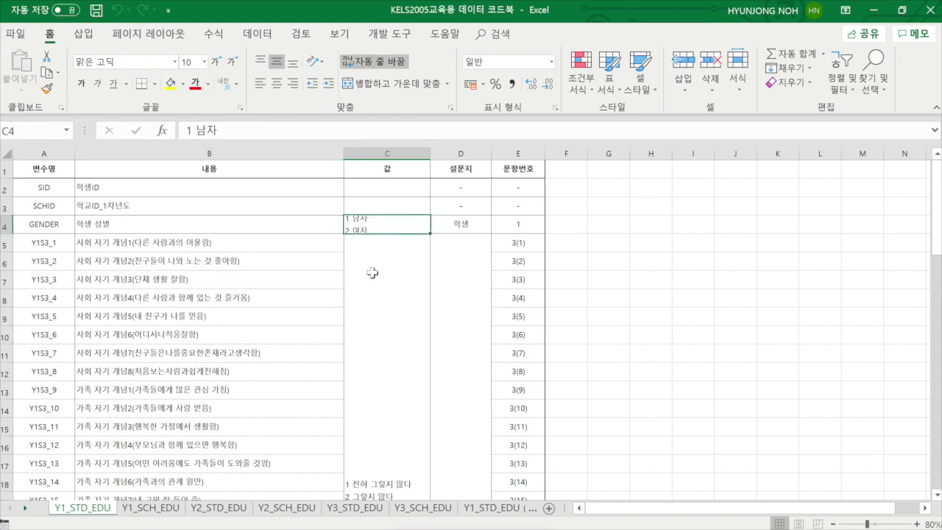
{"action": "scroll", "coordinate": [372, 272], "scroll_direction": "down", "scroll_amount": 3}
{"action": "left_click", "coordinate": [367, 309]}
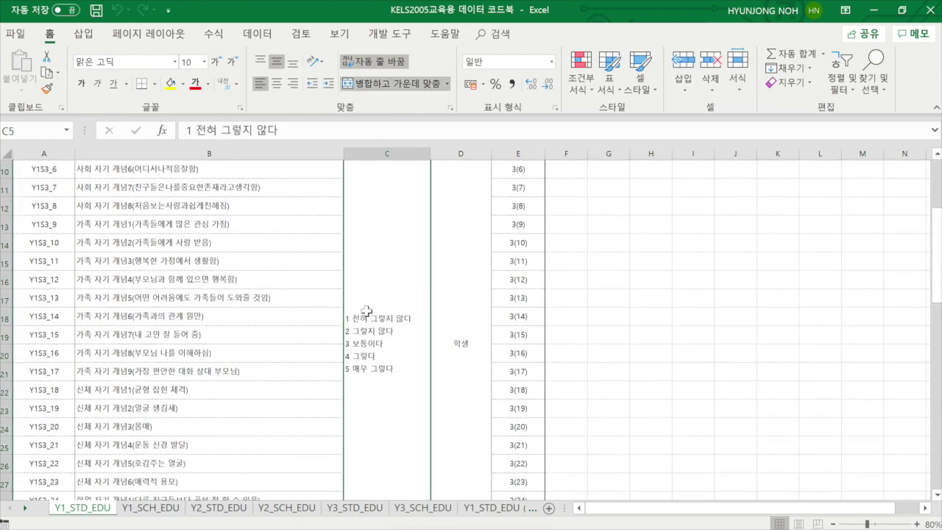
{"action": "scroll", "coordinate": [366, 312], "scroll_direction": "up", "scroll_amount": 3}
{"action": "scroll", "coordinate": [368, 301], "scroll_direction": "down", "scroll_amount": 3}
{"action": "scroll", "coordinate": [359, 364], "scroll_direction": "up", "scroll_amount": 2}
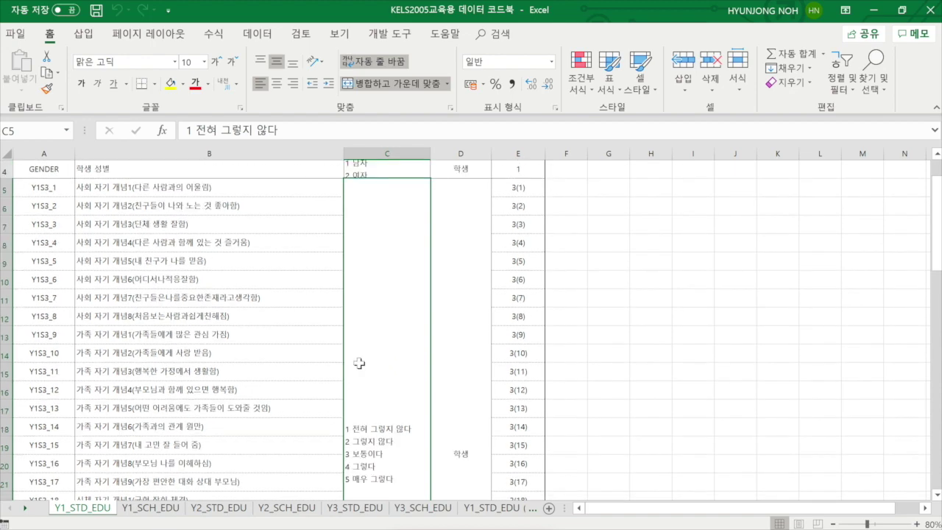
{"action": "scroll", "coordinate": [359, 363], "scroll_direction": "down", "scroll_amount": 2}
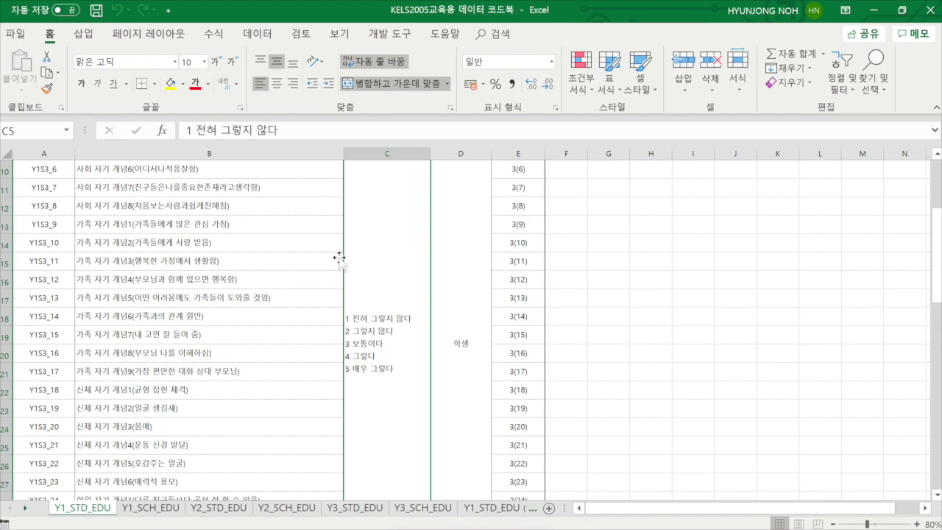
{"action": "scroll", "coordinate": [380, 301], "scroll_direction": "up", "scroll_amount": 3}
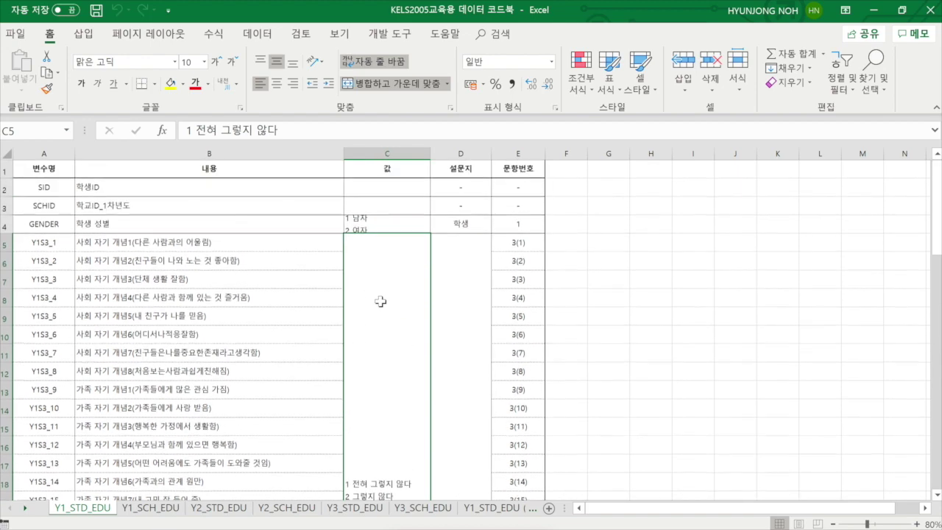
Check the 설문지 column to see which questionnaire the GENDER, Y1S3 and Y1L3 items come from
{"action": "left_click", "coordinate": [457, 219]}
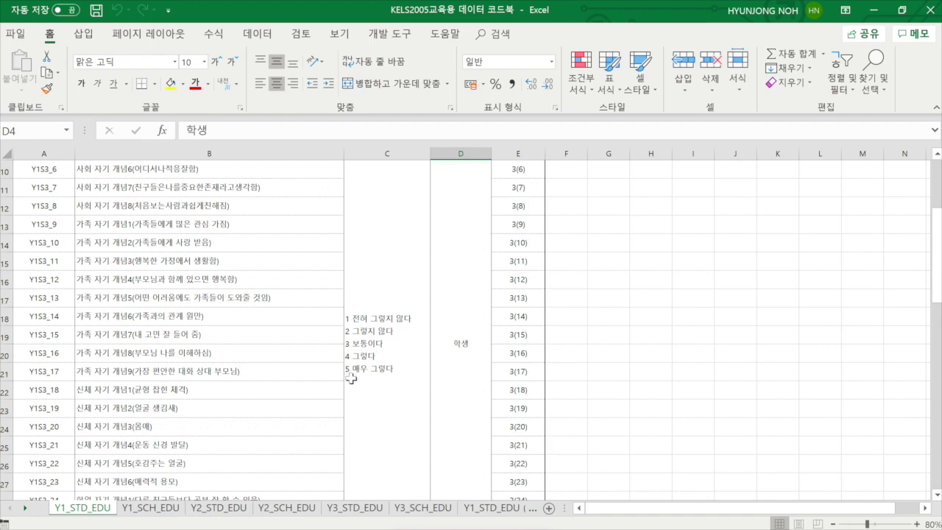
{"action": "scroll", "coordinate": [384, 336], "scroll_direction": "up", "scroll_amount": 3}
{"action": "scroll", "coordinate": [384, 336], "scroll_direction": "down", "scroll_amount": 4}
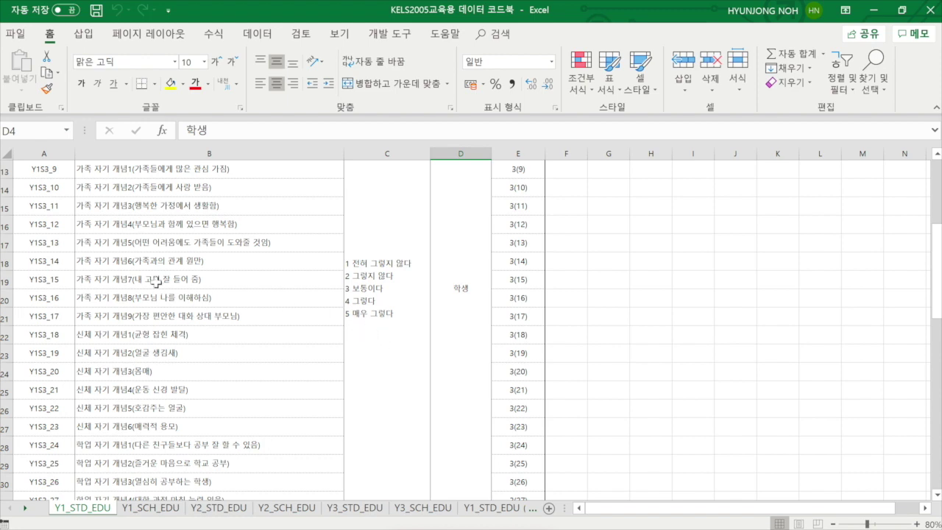
{"action": "scroll", "coordinate": [375, 297], "scroll_direction": "up", "scroll_amount": 4}
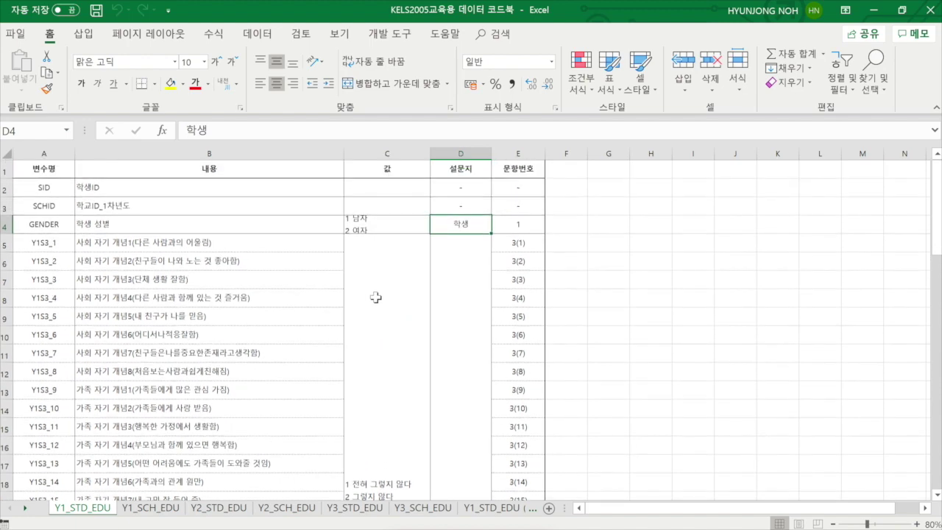
{"action": "scroll", "coordinate": [375, 296], "scroll_direction": "down", "scroll_amount": 6}
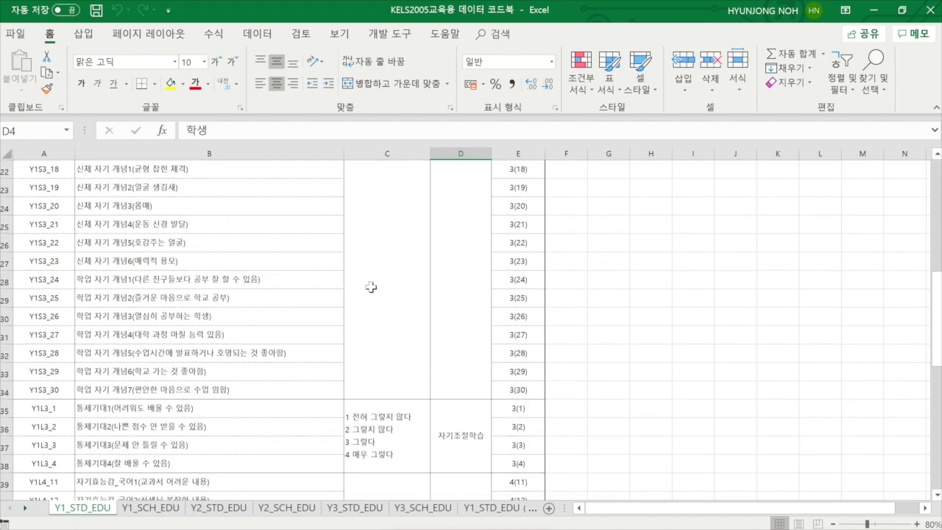
{"action": "scroll", "coordinate": [368, 278], "scroll_direction": "up", "scroll_amount": 5}
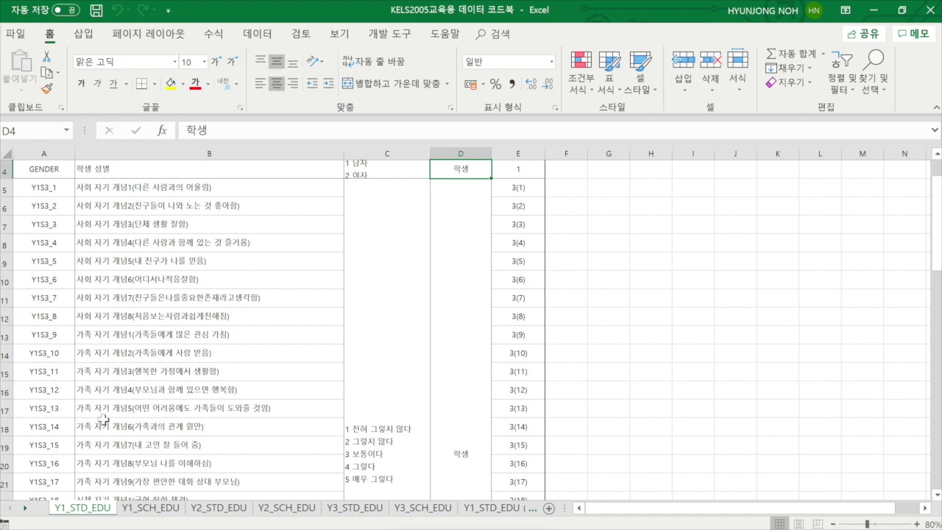
Review the item descriptions on Y1_STD_EDU from the self-concept items through the 학업성취도 scores in the final rows
{"action": "scroll", "coordinate": [100, 447], "scroll_direction": "down", "scroll_amount": 1}
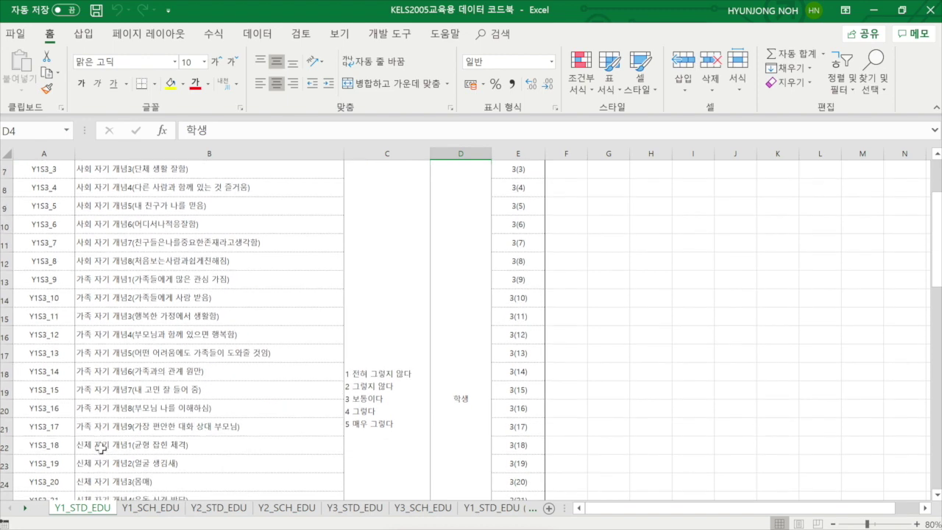
{"action": "scroll", "coordinate": [89, 381], "scroll_direction": "down", "scroll_amount": 2}
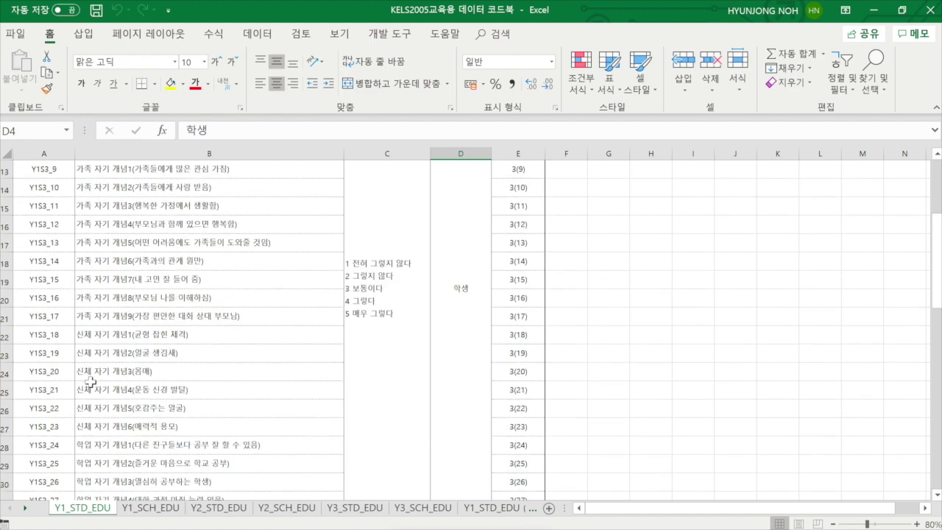
{"action": "scroll", "coordinate": [89, 381], "scroll_direction": "down", "scroll_amount": 3}
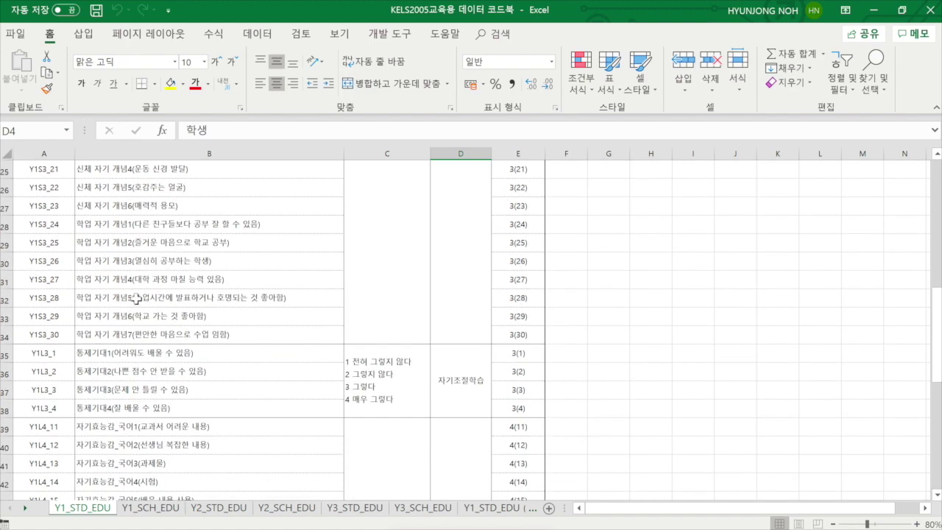
{"action": "scroll", "coordinate": [109, 356], "scroll_direction": "down", "scroll_amount": 3}
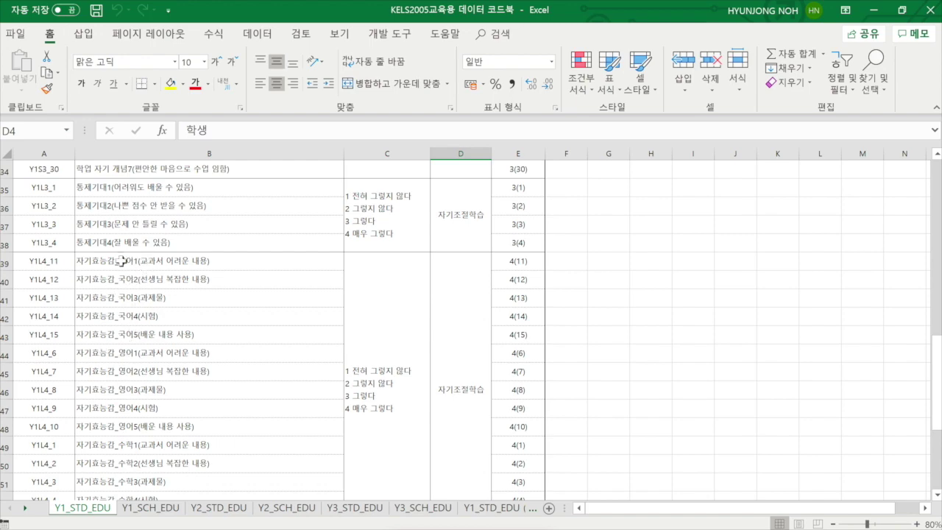
{"action": "scroll", "coordinate": [110, 456], "scroll_direction": "down", "scroll_amount": 3}
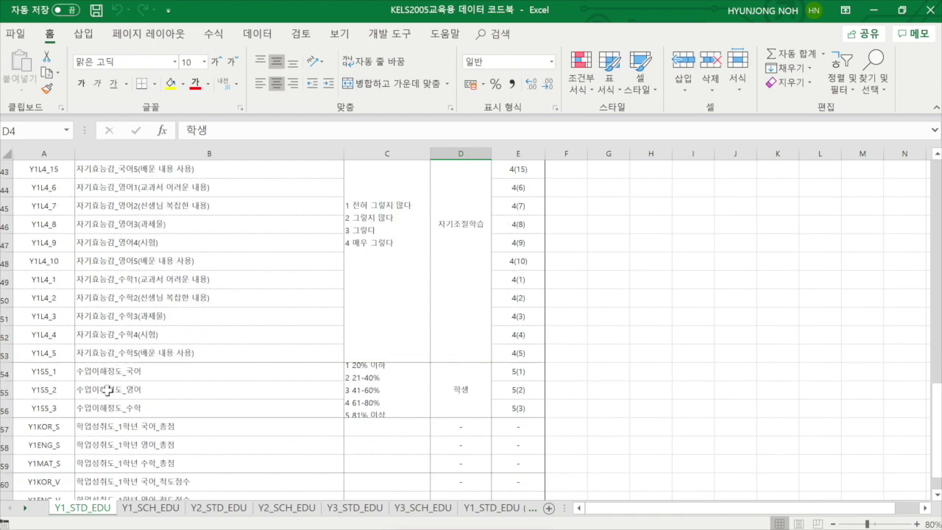
{"action": "scroll", "coordinate": [120, 417], "scroll_direction": "down", "scroll_amount": 2}
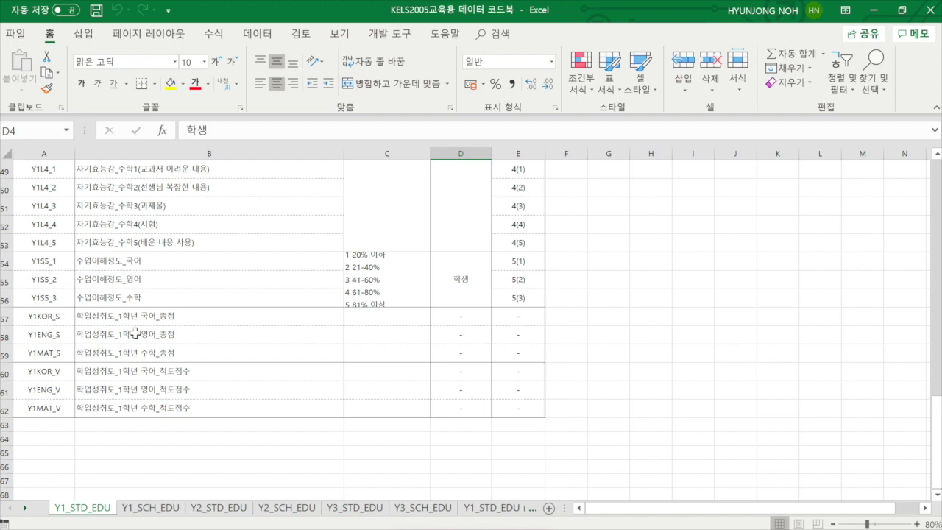
{"action": "scroll", "coordinate": [136, 333], "scroll_direction": "up", "scroll_amount": 1}
{"action": "scroll", "coordinate": [136, 334], "scroll_direction": "up", "scroll_amount": 6}
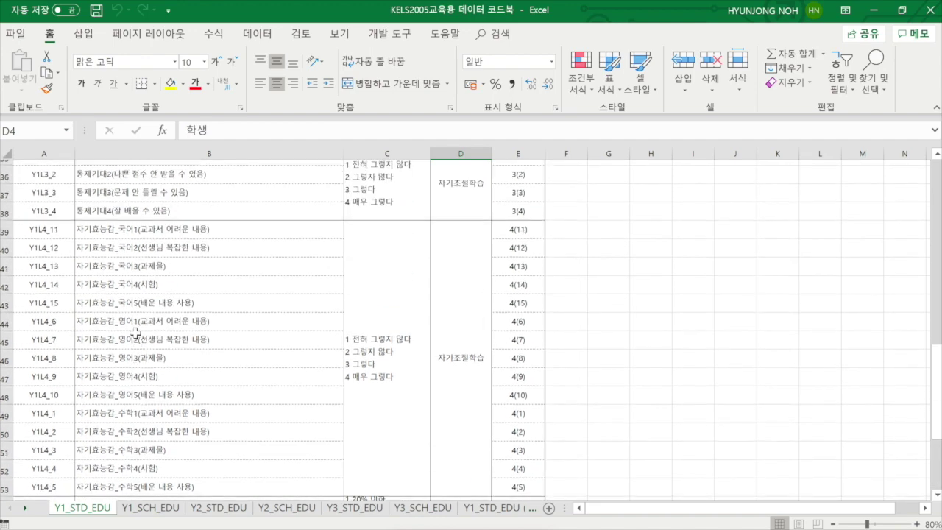
{"action": "scroll", "coordinate": [136, 333], "scroll_direction": "up", "scroll_amount": 9}
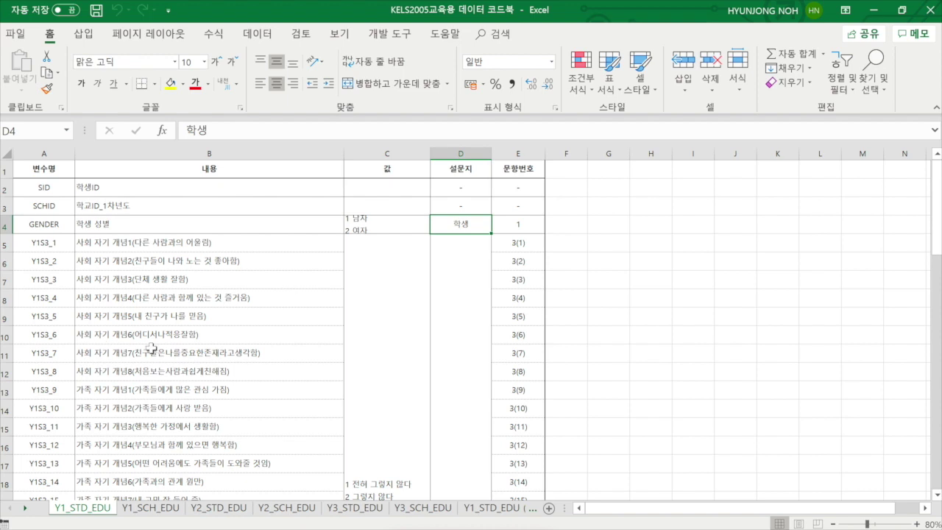
Examine how the variable names in the 변수명 column correspond to the item groups across the Y1_STD_EDU sheet
{"action": "scroll", "coordinate": [150, 346], "scroll_direction": "down", "scroll_amount": 1}
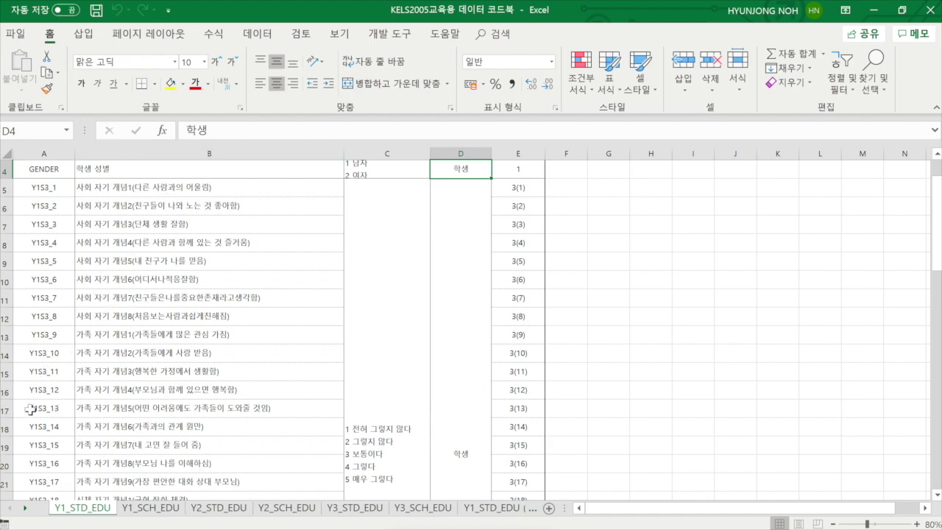
{"action": "scroll", "coordinate": [68, 426], "scroll_direction": "down", "scroll_amount": 3}
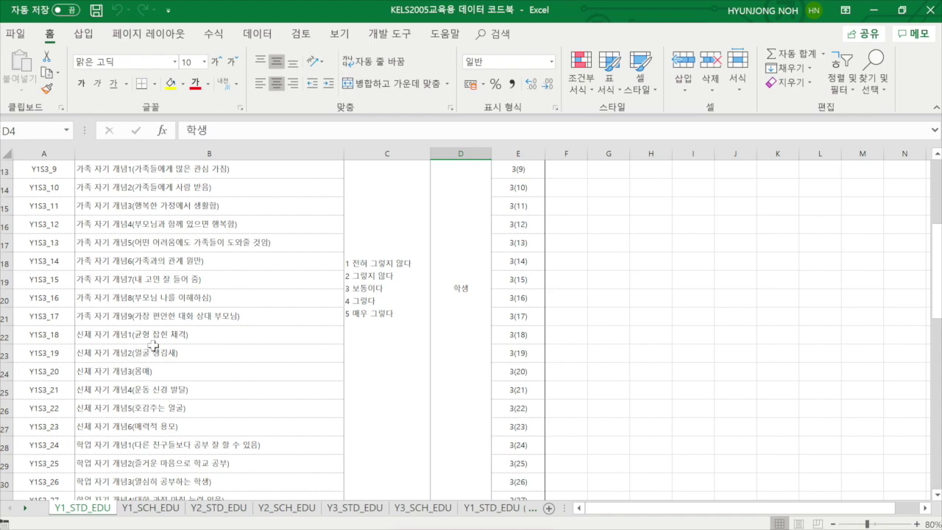
{"action": "scroll", "coordinate": [101, 331], "scroll_direction": "up", "scroll_amount": 4}
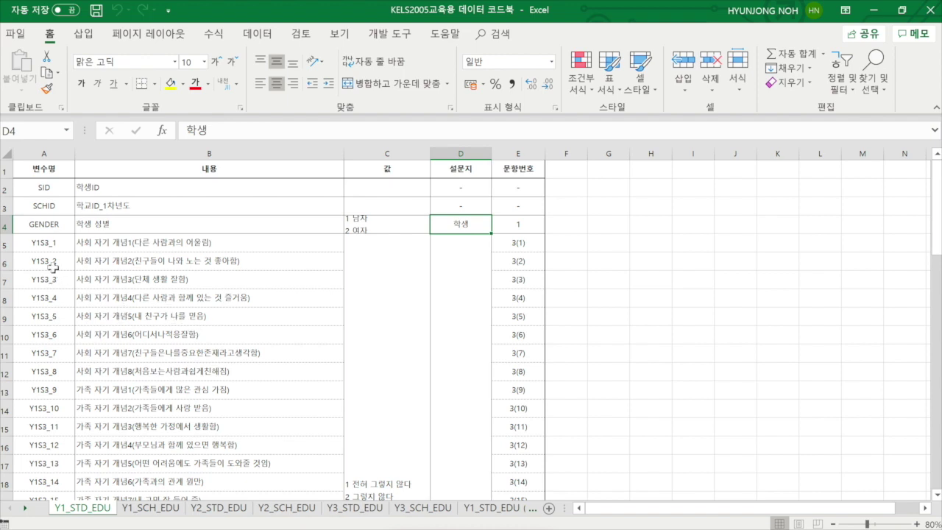
{"action": "scroll", "coordinate": [114, 375], "scroll_direction": "down", "scroll_amount": 1}
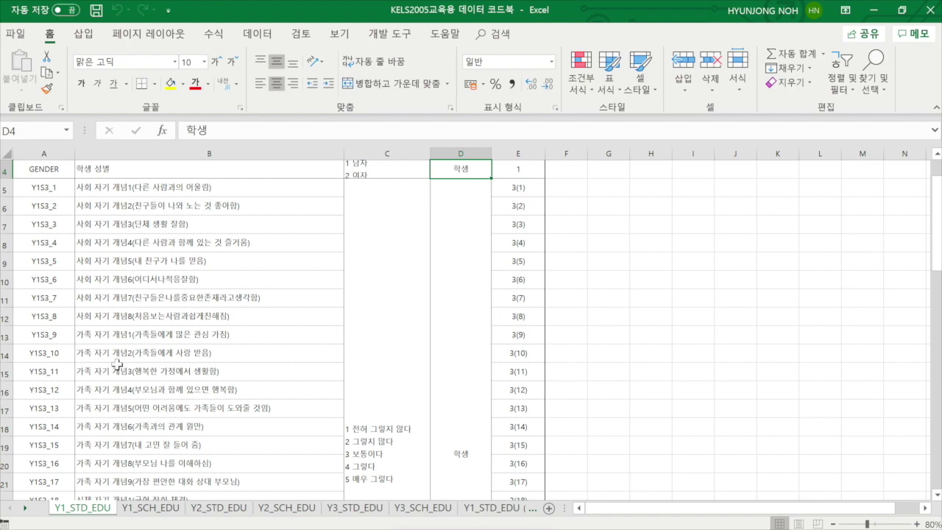
{"action": "scroll", "coordinate": [117, 363], "scroll_direction": "down", "scroll_amount": 6}
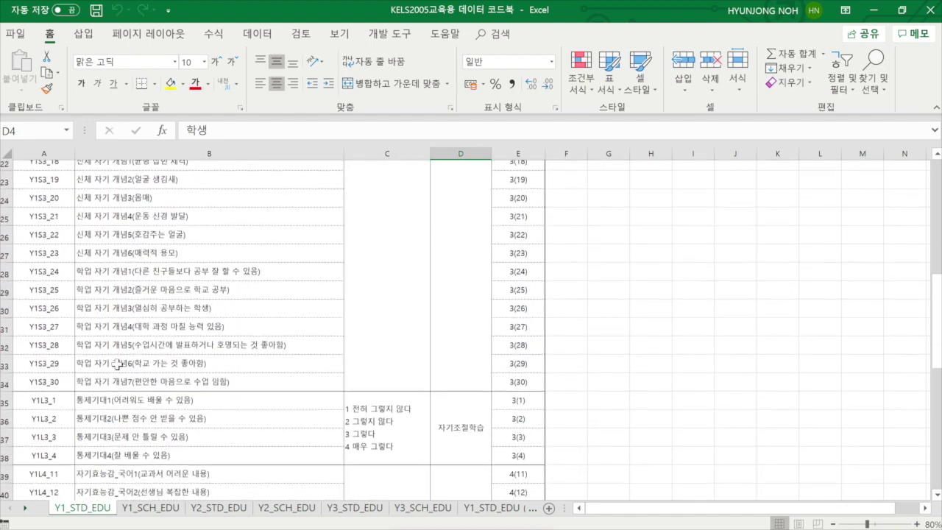
{"action": "scroll", "coordinate": [118, 363], "scroll_direction": "down", "scroll_amount": 6}
{"action": "scroll", "coordinate": [116, 364], "scroll_direction": "down", "scroll_amount": 2}
{"action": "scroll", "coordinate": [116, 363], "scroll_direction": "up", "scroll_amount": 3}
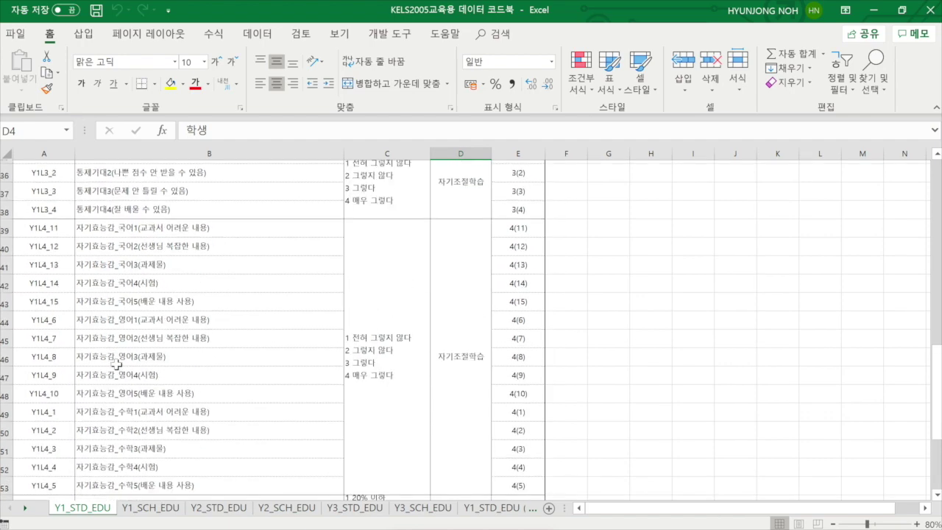
{"action": "scroll", "coordinate": [116, 364], "scroll_direction": "up", "scroll_amount": 12}
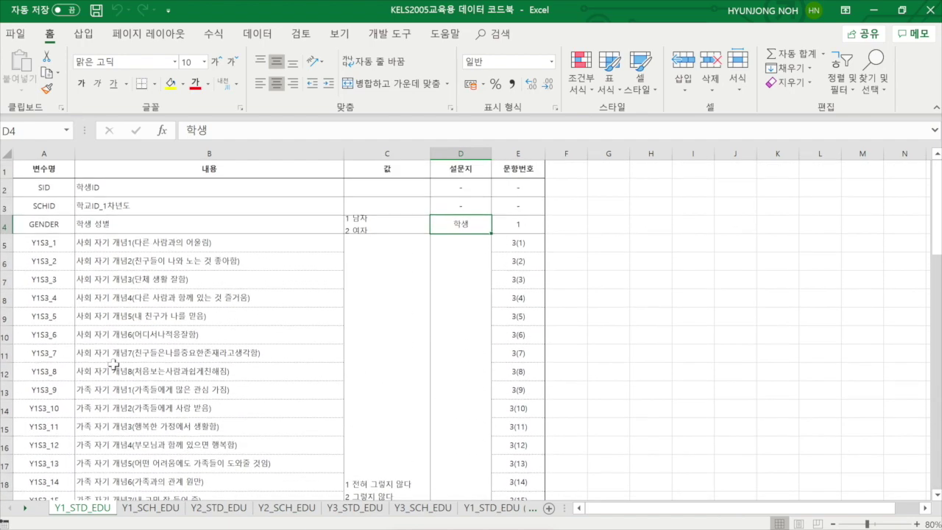
Highlight the ID and gender variables in A2:B4, and go through the 사회 자기 개념 items in rows 5 to 12
{"action": "left_click_drag", "start_coordinate": [35, 185], "coordinate": [134, 218]}
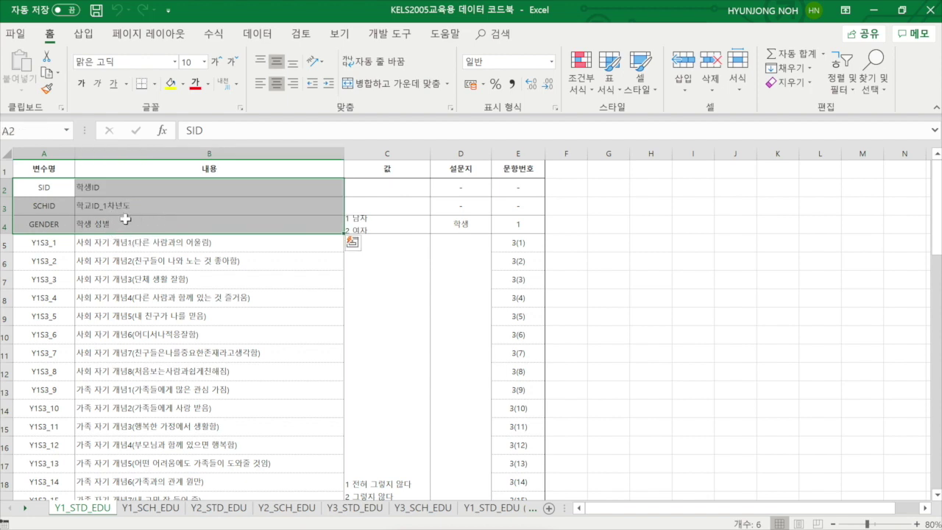
{"action": "left_click_drag", "start_coordinate": [46, 240], "coordinate": [109, 366]}
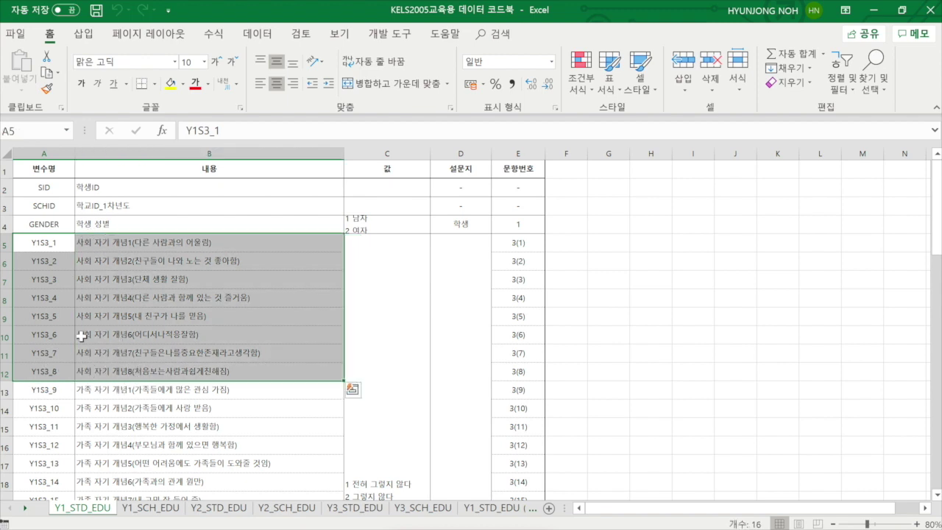
{"action": "left_click", "coordinate": [112, 241]}
{"action": "left_click", "coordinate": [148, 261]}
{"action": "left_click", "coordinate": [147, 279]}
{"action": "left_click", "coordinate": [148, 298]}
{"action": "left_click", "coordinate": [149, 316]}
{"action": "left_click", "coordinate": [152, 331]}
{"action": "left_click", "coordinate": [149, 351]}
Highlight the 사회 자기 개념 block in A5:B12 and the 가족 자기 개념 items in B13:B21
{"action": "left_click_drag", "start_coordinate": [112, 242], "coordinate": [150, 349]}
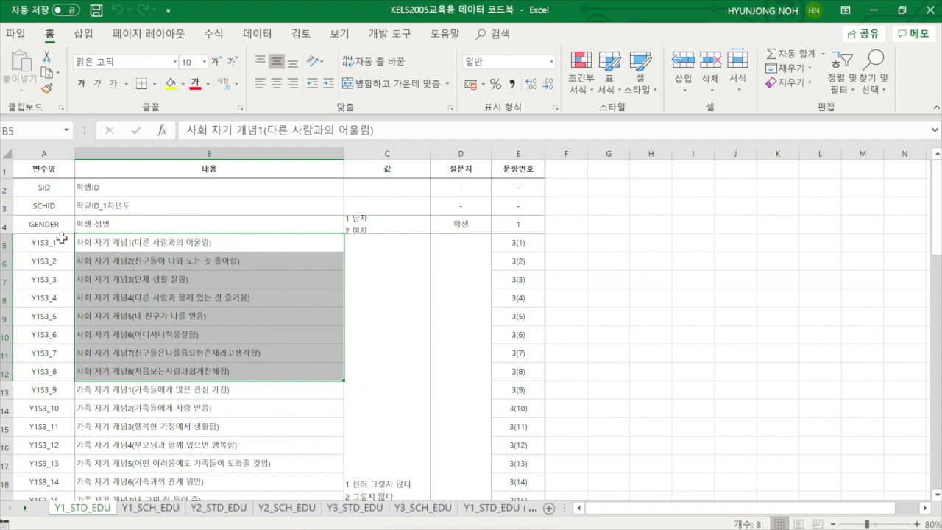
{"action": "left_click_drag", "start_coordinate": [55, 237], "coordinate": [185, 372]}
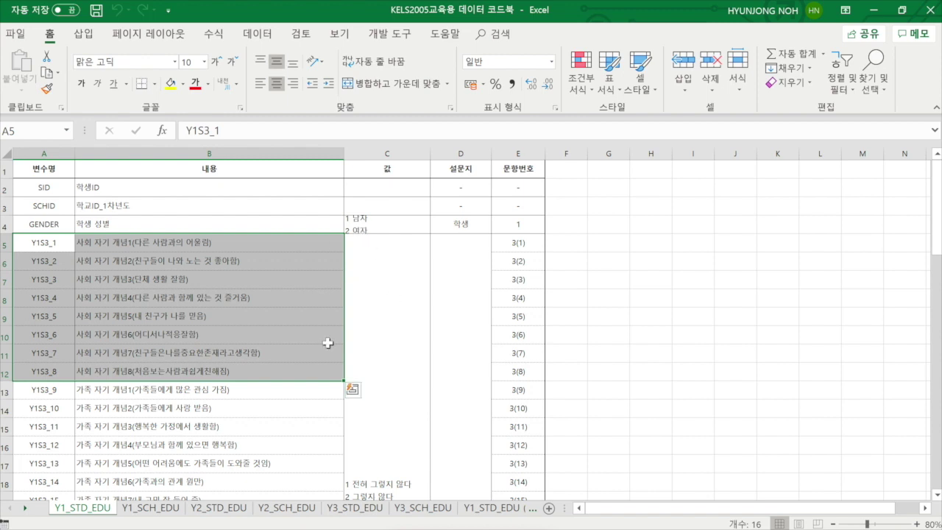
{"action": "left_click_drag", "start_coordinate": [112, 390], "coordinate": [131, 451]}
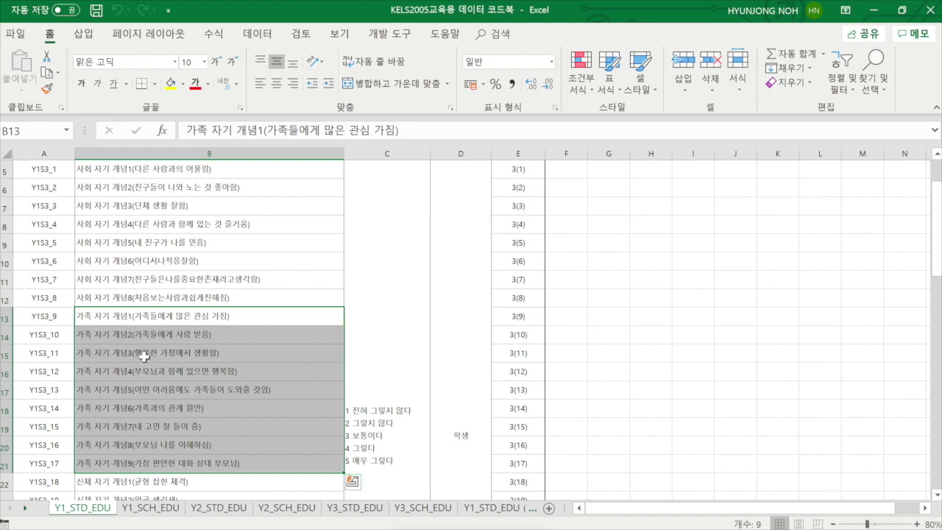
Look over the 가족 자기 개념 items and highlight the 사회 자기 개념 items in B5:B12 again
{"action": "scroll", "coordinate": [144, 357], "scroll_direction": "down", "scroll_amount": 4}
{"action": "scroll", "coordinate": [145, 356], "scroll_direction": "up", "scroll_amount": 5}
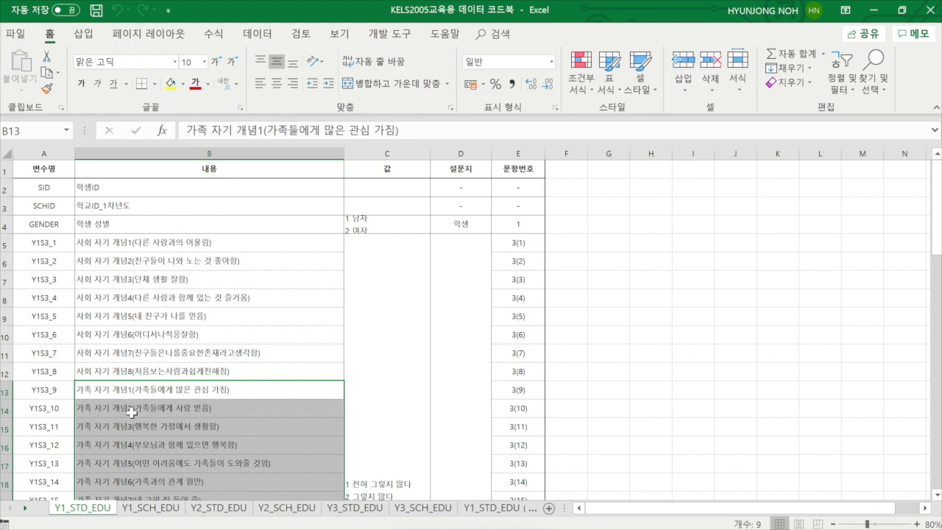
{"action": "left_click_drag", "start_coordinate": [206, 240], "coordinate": [190, 366]}
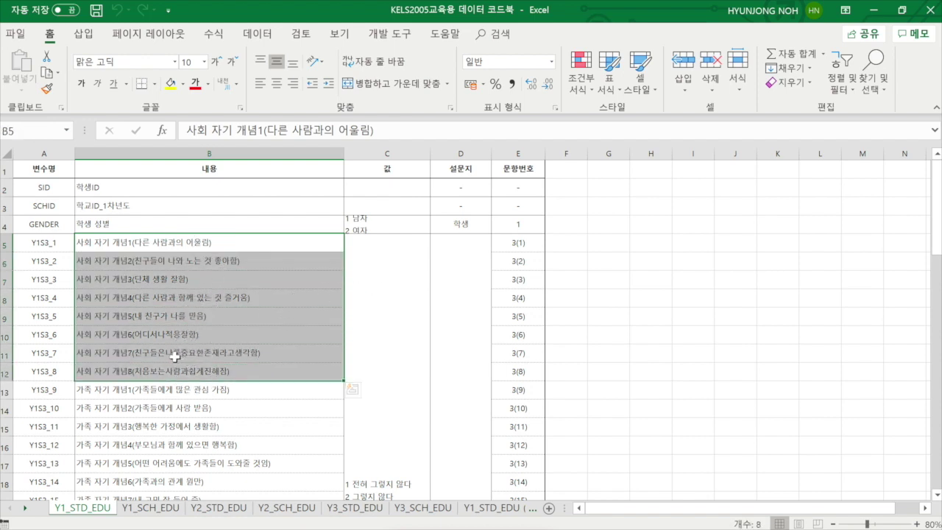
Open the Y1_STD_EDU (2) sheet and highlight its ID and gender variables in A2:B4
{"action": "left_click", "coordinate": [26, 508]}
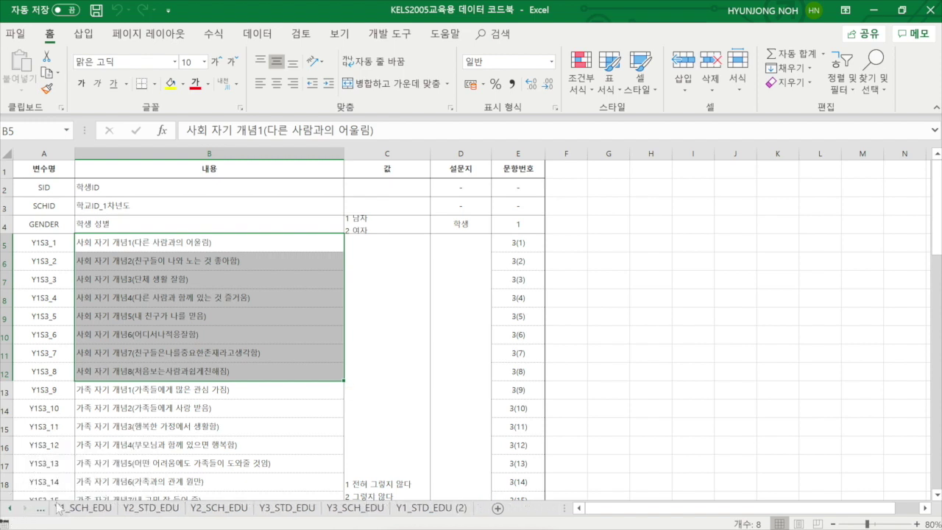
{"action": "left_click", "coordinate": [436, 507]}
{"action": "left_click_drag", "start_coordinate": [49, 184], "coordinate": [111, 223]}
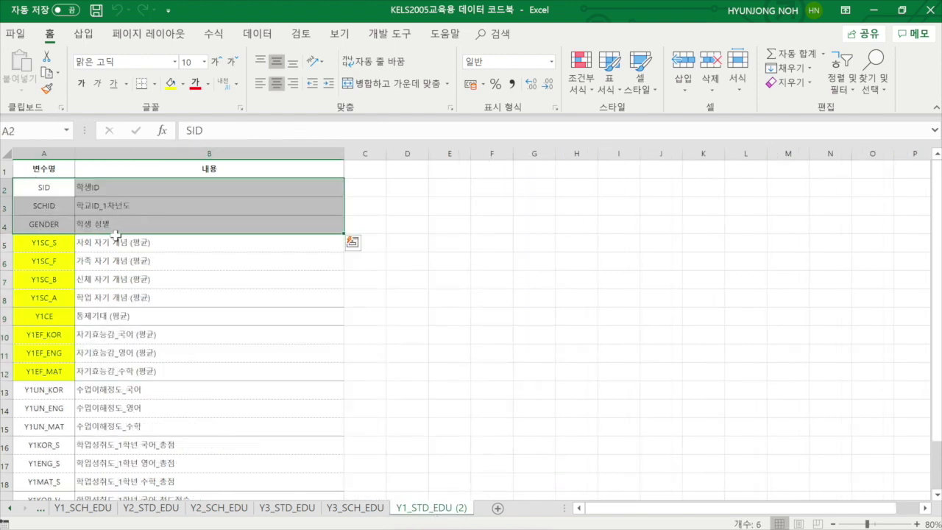
Go through the averaged self-concept and 통제기대 variables in rows 5 to 9 and highlight their names in A5:A9
{"action": "left_click", "coordinate": [116, 236]}
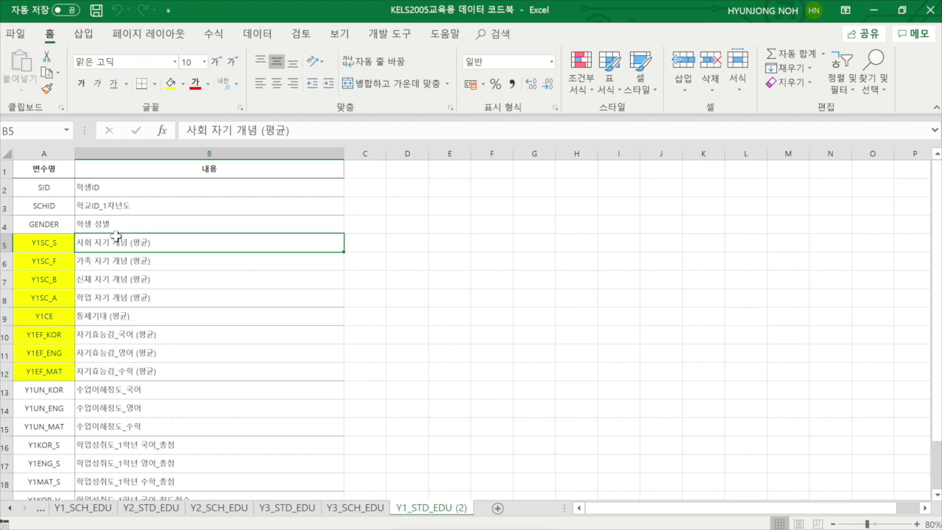
{"action": "left_click", "coordinate": [22, 239]}
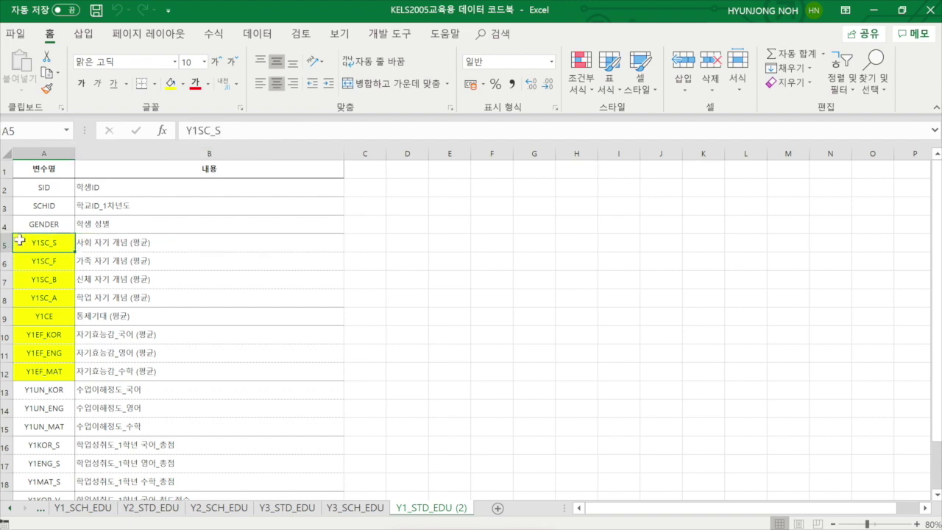
{"action": "left_click", "coordinate": [96, 260]}
{"action": "left_click", "coordinate": [56, 260]}
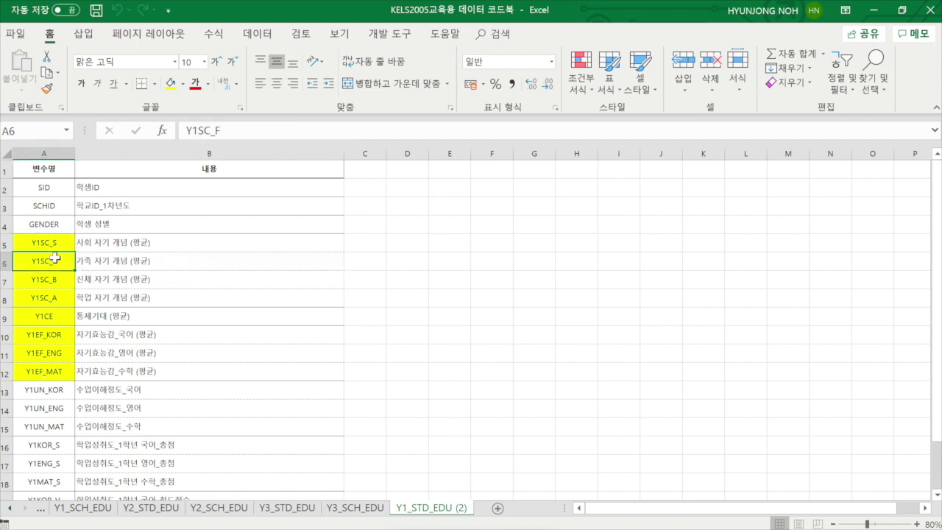
{"action": "left_click", "coordinate": [92, 277]}
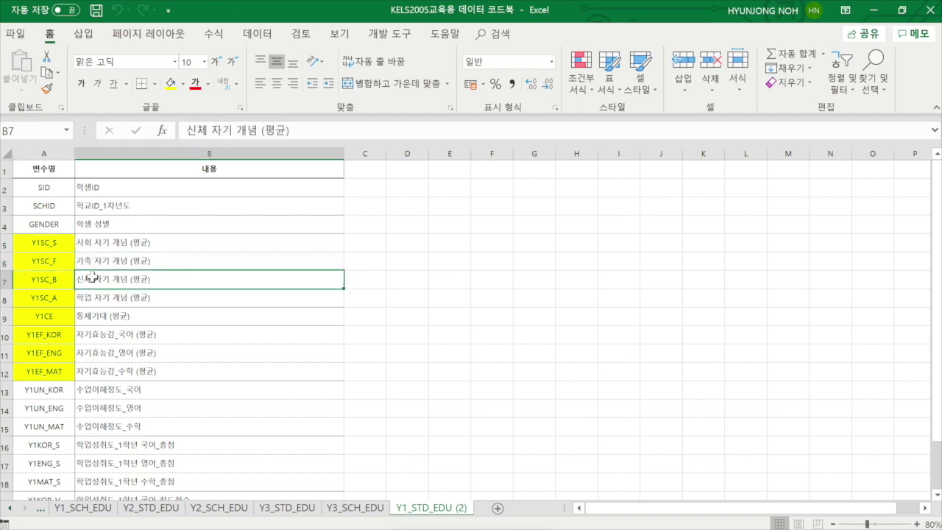
{"action": "left_click", "coordinate": [54, 281]}
{"action": "left_click", "coordinate": [52, 293]}
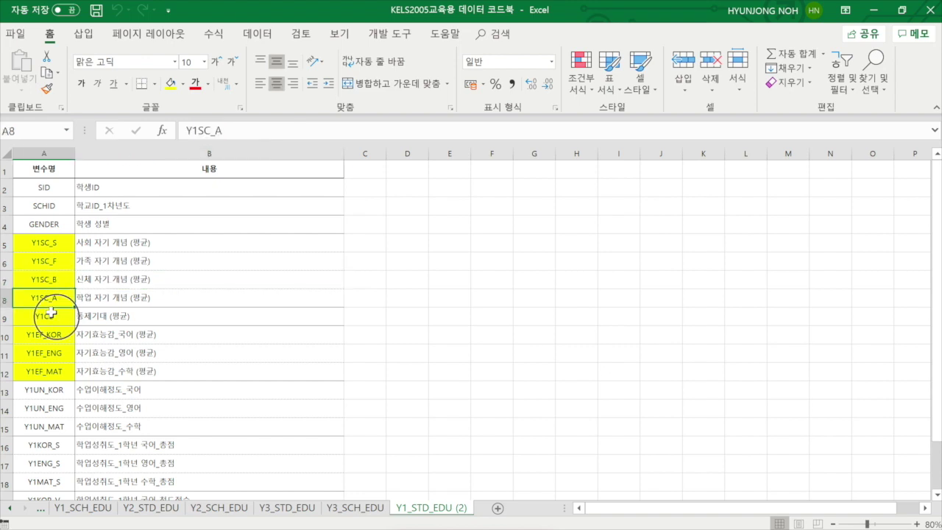
{"action": "left_click", "coordinate": [52, 312]}
{"action": "left_click_drag", "start_coordinate": [50, 239], "coordinate": [54, 317]}
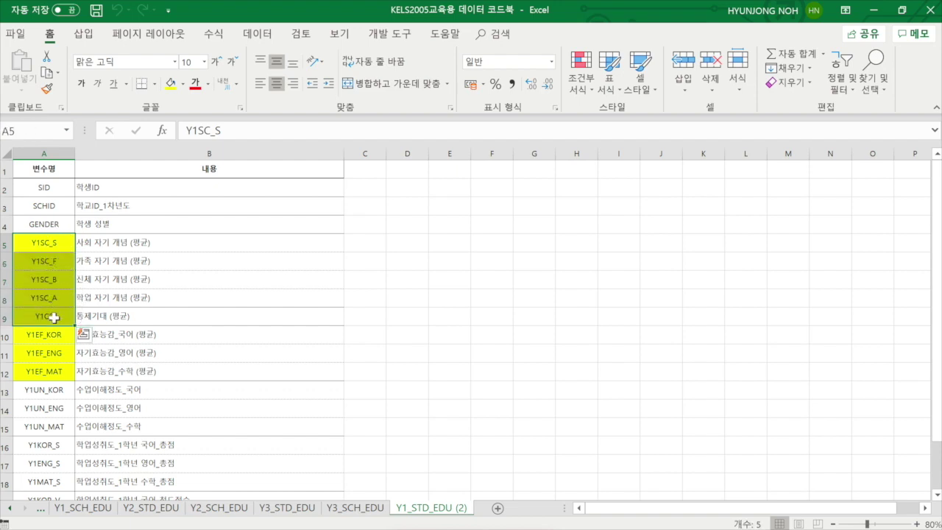
Compare Y1SC_S in row 5 with the averaged variables in A6:A9, and look through the remaining rows of the sheet
{"action": "left_click", "coordinate": [55, 240]}
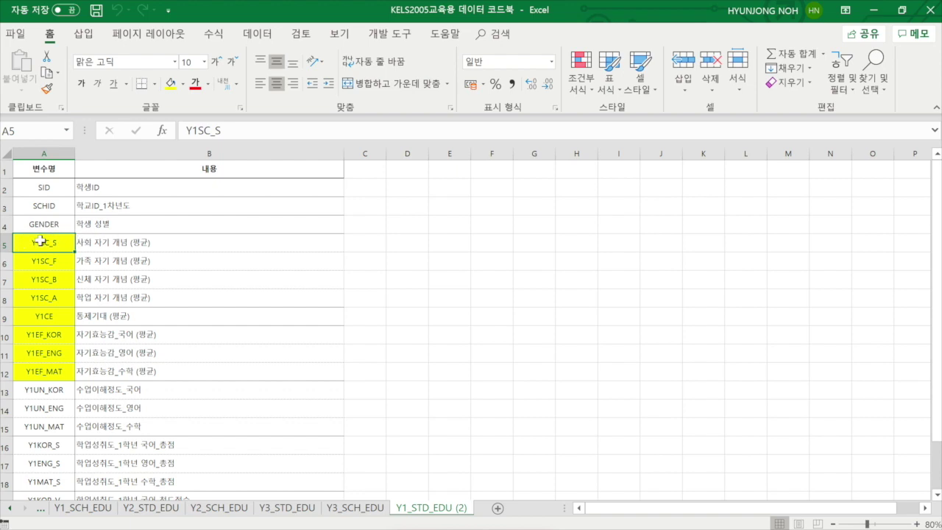
{"action": "left_click", "coordinate": [84, 239]}
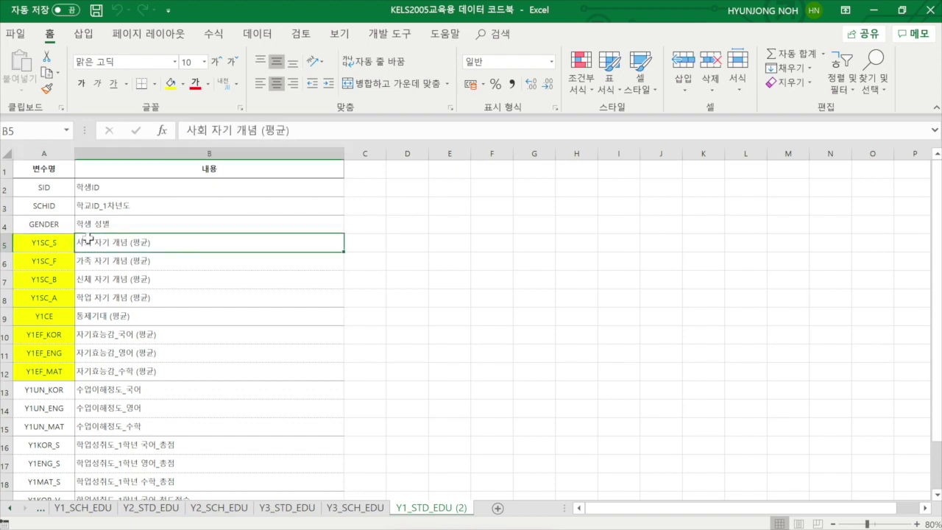
{"action": "left_click", "coordinate": [46, 237]}
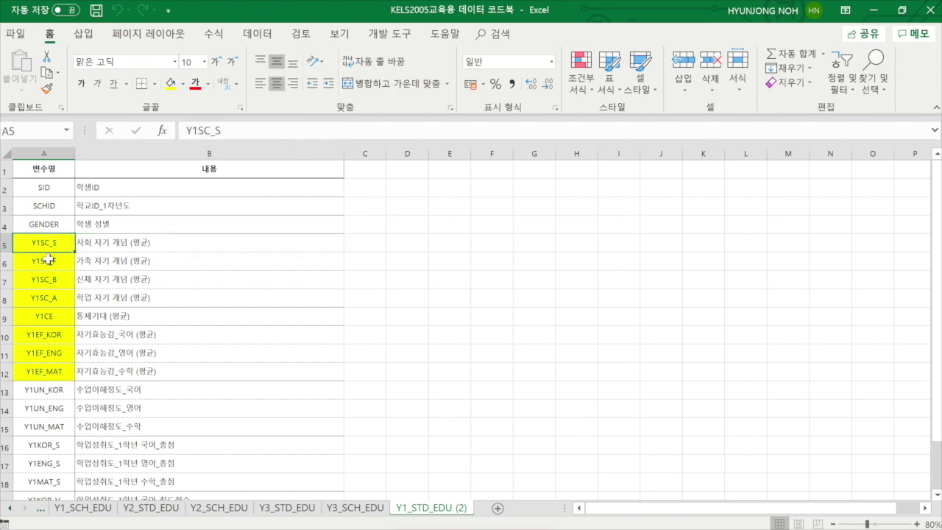
{"action": "left_click_drag", "start_coordinate": [54, 255], "coordinate": [48, 314]}
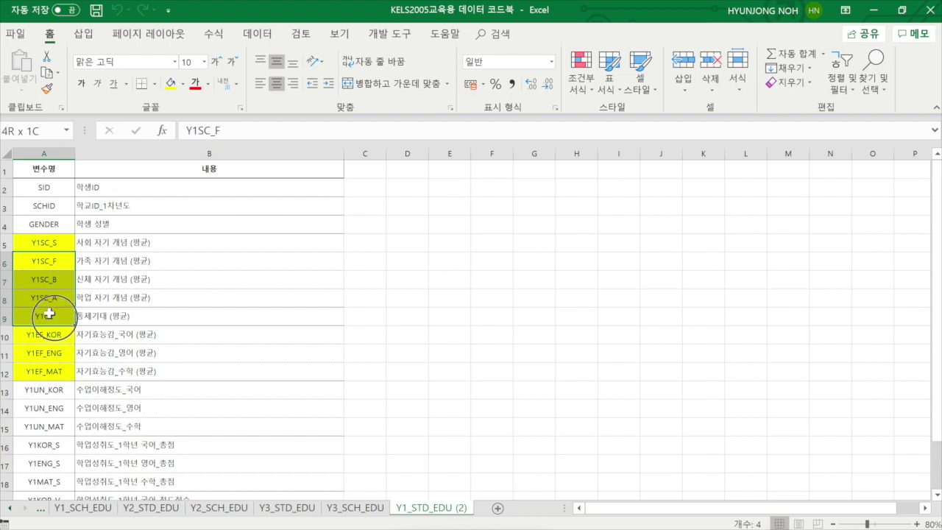
{"action": "left_click", "coordinate": [46, 243]}
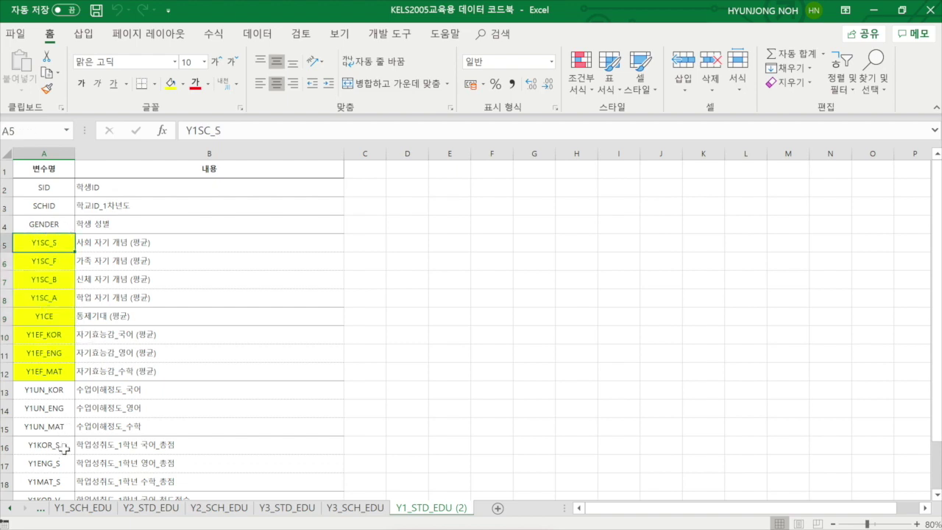
{"action": "scroll", "coordinate": [50, 410], "scroll_direction": "down", "scroll_amount": 3}
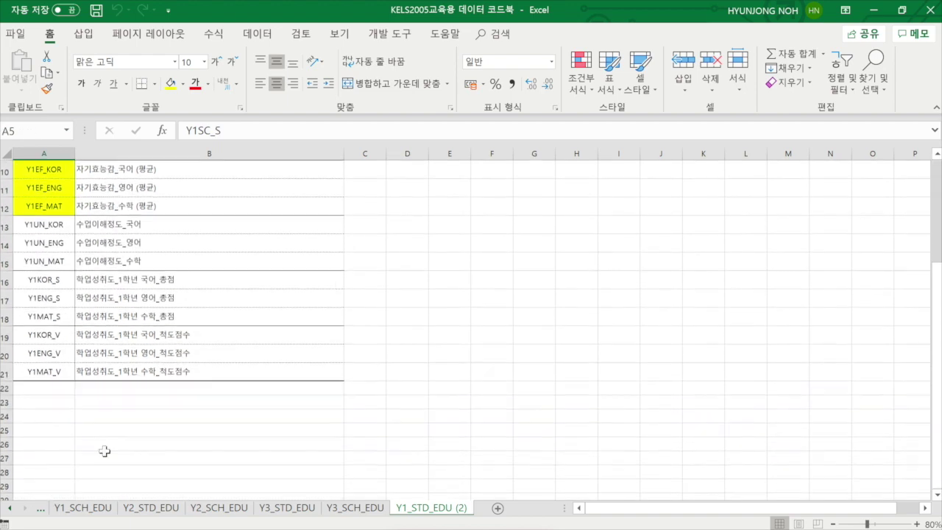
Return to the Y1_STD_EDU sheet and select its last variable, Y1MAT_V, in A62 to check the list's length
{"action": "left_click", "coordinate": [11, 513]}
{"action": "left_click", "coordinate": [82, 507]}
{"action": "scroll", "coordinate": [54, 384], "scroll_direction": "down", "scroll_amount": 5}
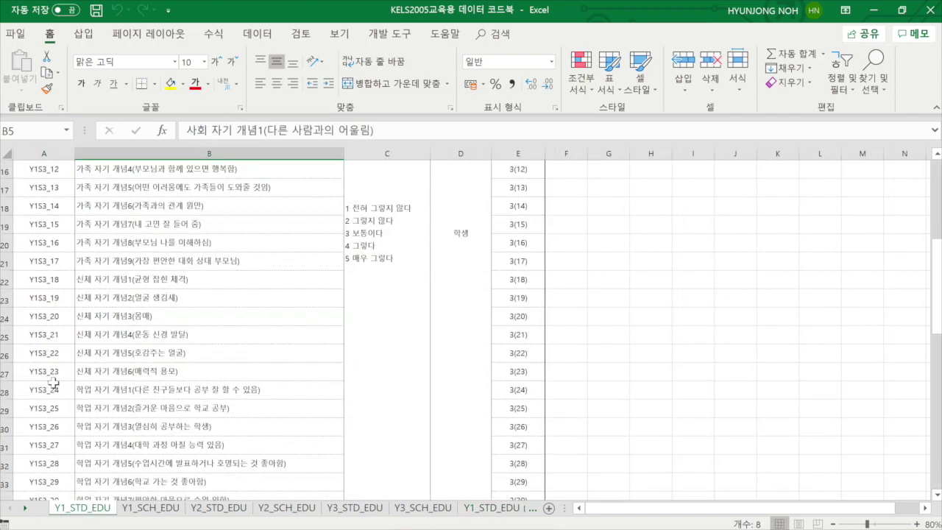
{"action": "scroll", "coordinate": [54, 384], "scroll_direction": "down", "scroll_amount": 10}
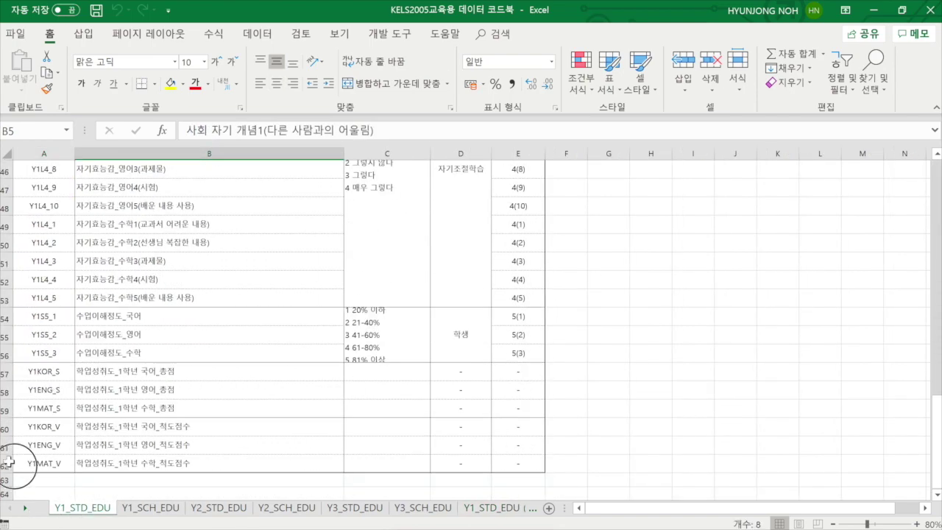
{"action": "left_click", "coordinate": [9, 461]}
{"action": "scroll", "coordinate": [53, 428], "scroll_direction": "up", "scroll_amount": 15}
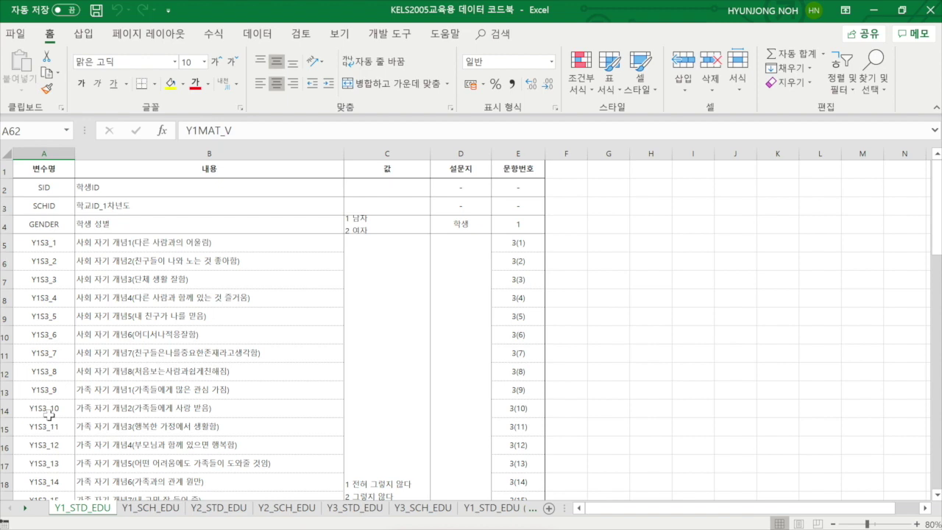
Reopen the Y1_STD_EDU (2) sheet, select its last variable in A21, and review the shortened variable list
{"action": "left_click", "coordinate": [27, 509]}
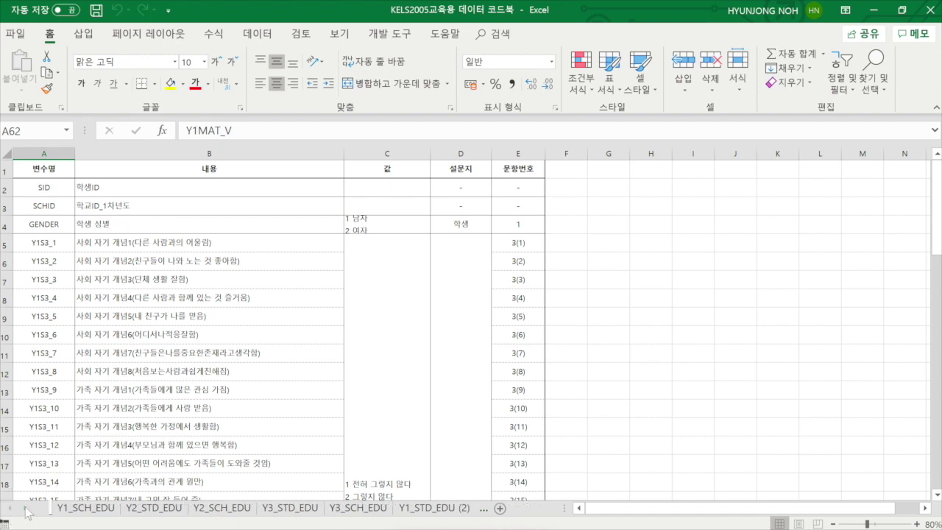
{"action": "left_click", "coordinate": [423, 512]}
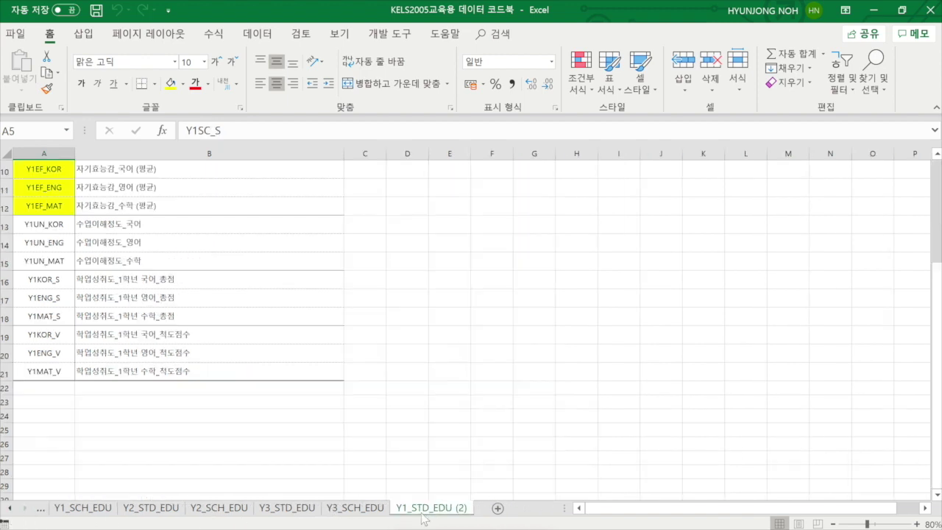
{"action": "left_click", "coordinate": [37, 374]}
{"action": "scroll", "coordinate": [38, 376], "scroll_direction": "up", "scroll_amount": 3}
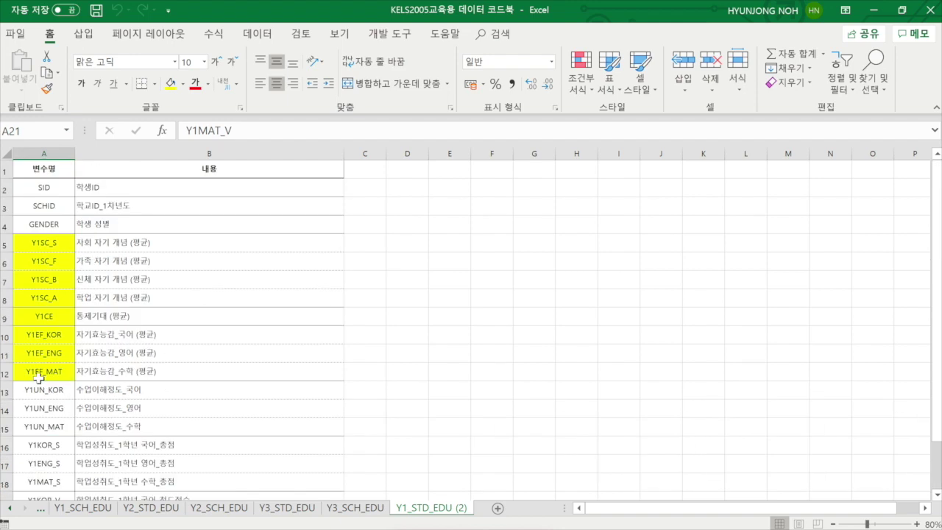
{"action": "scroll", "coordinate": [40, 379], "scroll_direction": "down", "scroll_amount": 2}
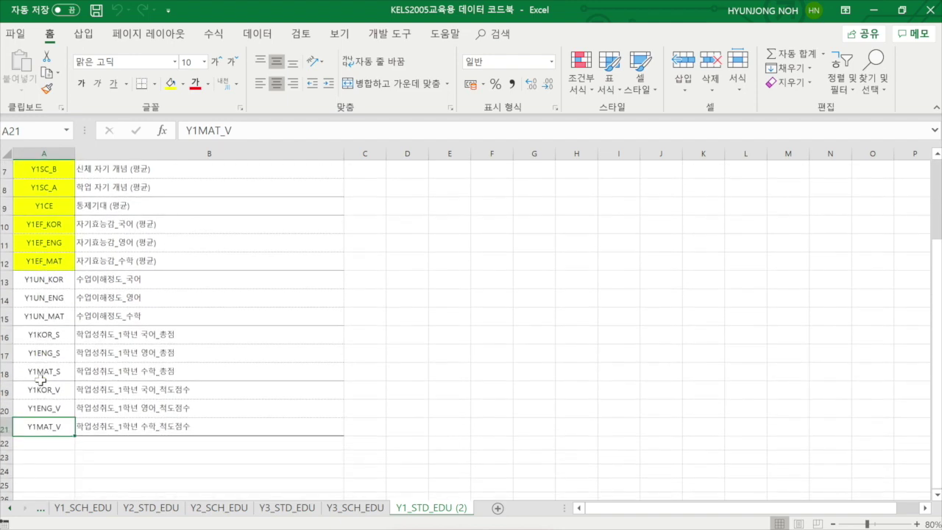
{"action": "scroll", "coordinate": [41, 379], "scroll_direction": "up", "scroll_amount": 1}
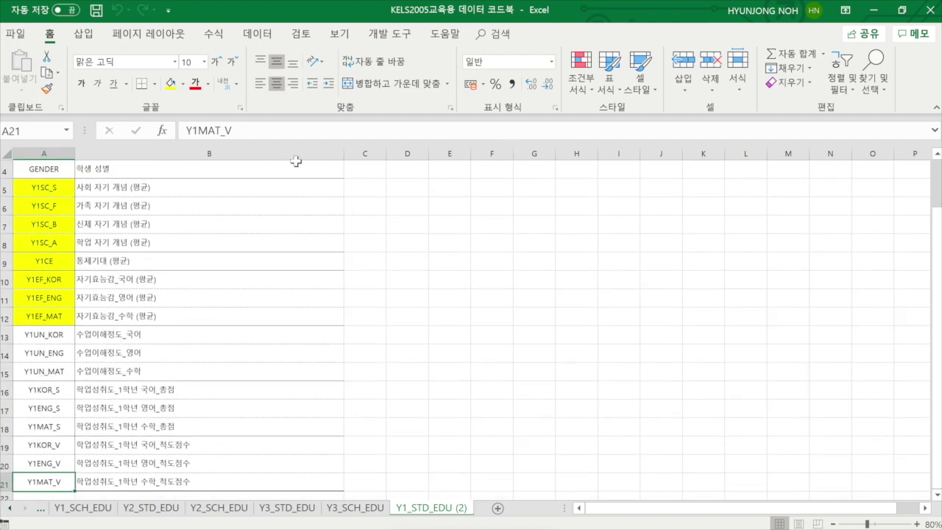
Close the codebook and open the sav folder inside the KELS2005 교육용 데이터 folder
{"action": "left_click", "coordinate": [930, 13]}
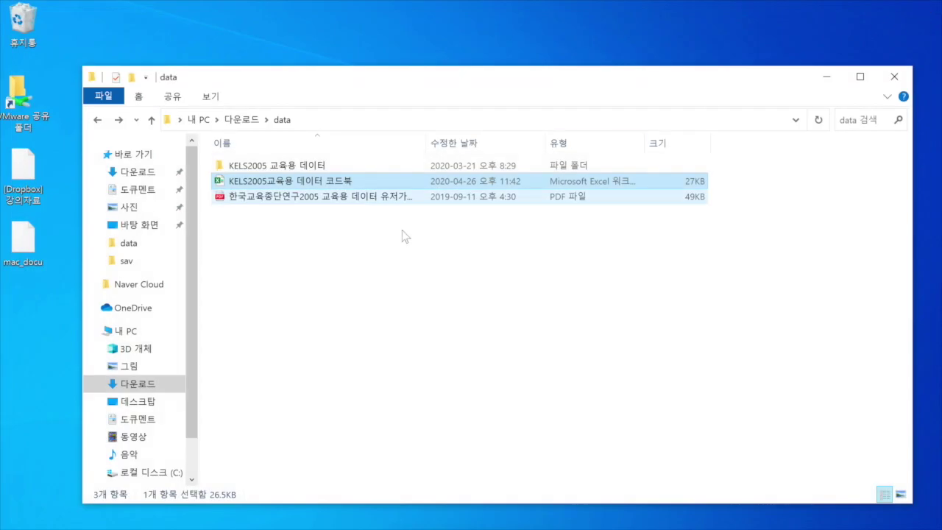
{"action": "left_click", "coordinate": [263, 226]}
{"action": "double_click", "coordinate": [262, 168]}
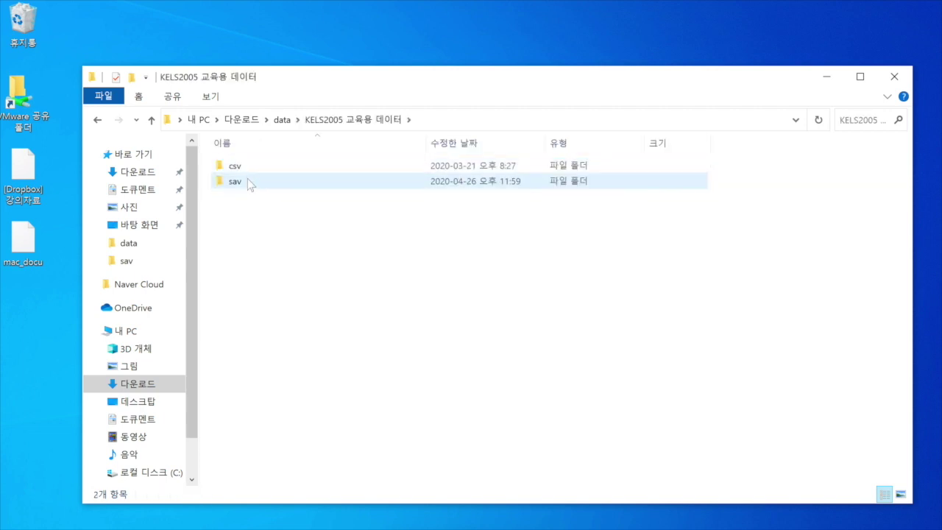
{"action": "mouse_move", "coordinate": [261, 174]}
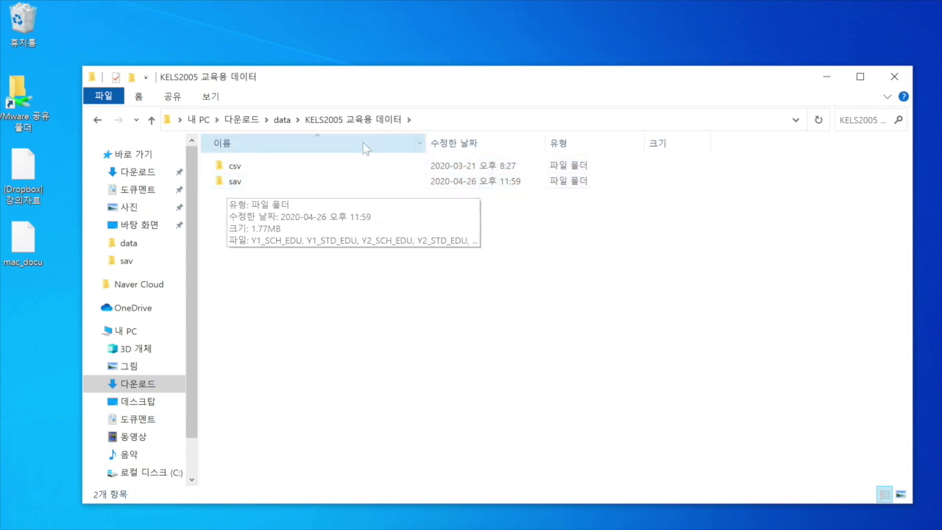
{"action": "double_click", "coordinate": [234, 184]}
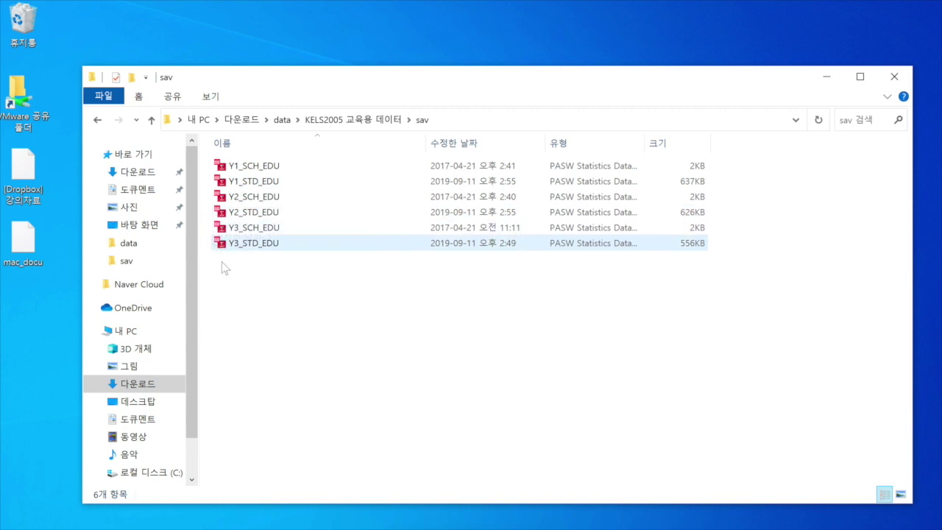
Open the Y1_STD_EDU data file from the sav folder in PASW Statistics
{"action": "left_click", "coordinate": [254, 335]}
{"action": "left_click", "coordinate": [254, 182]}
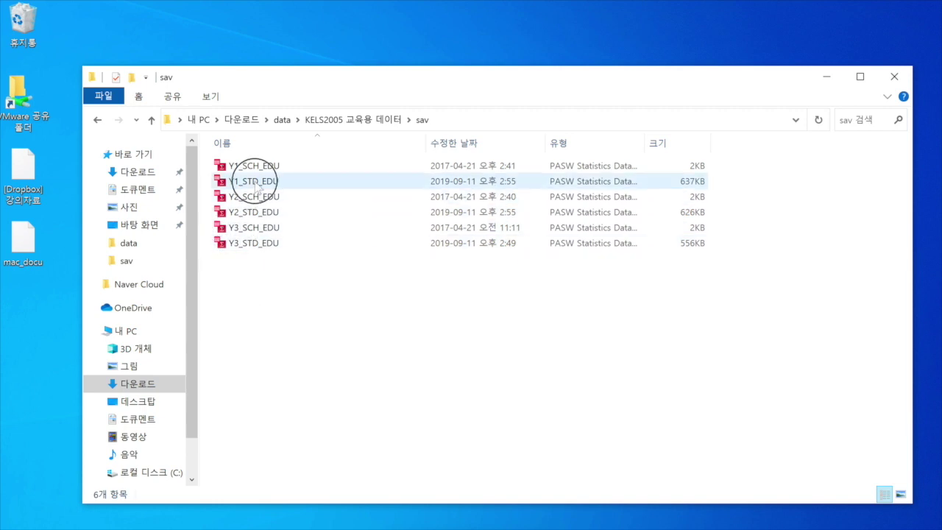
{"action": "double_click", "coordinate": [256, 183]}
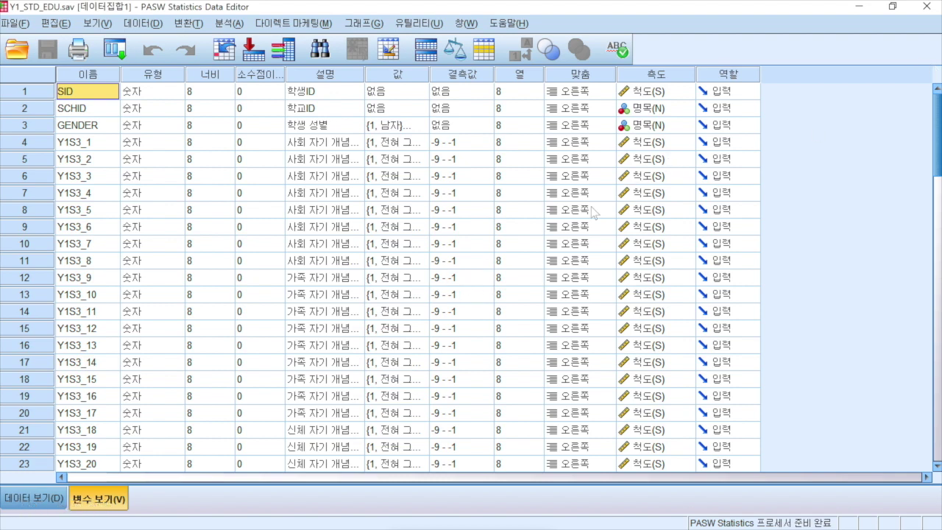
Compare the case values in 데이터 보기 with the variable definitions in 변수 보기, finishing in 데이터 보기
{"action": "left_click", "coordinate": [4, 500]}
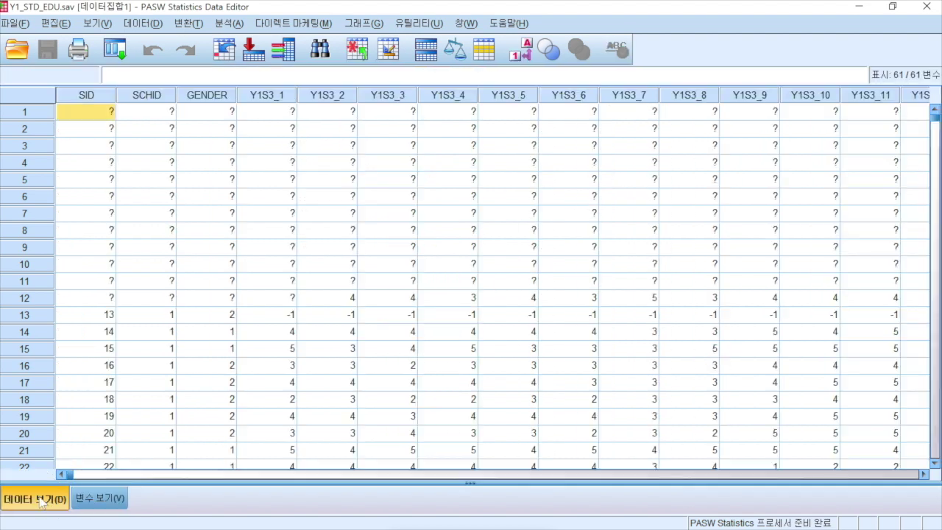
{"action": "left_click", "coordinate": [106, 501]}
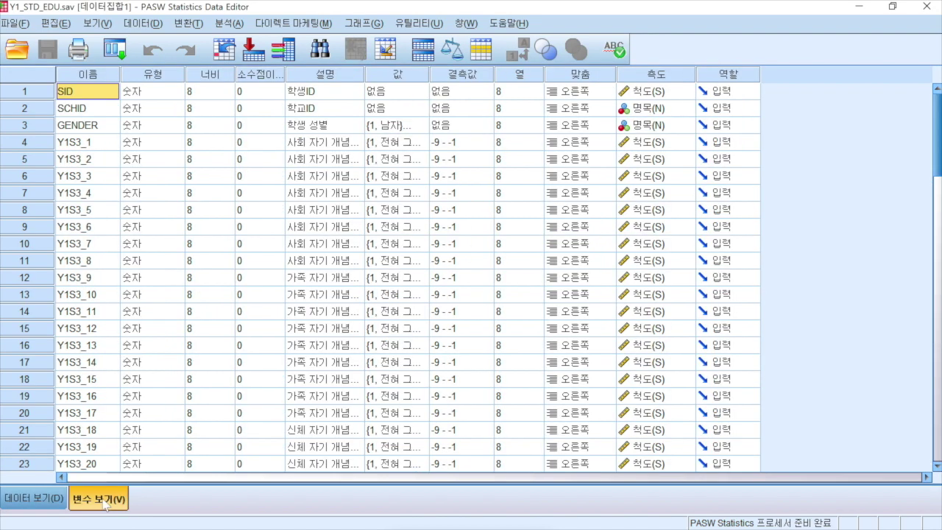
{"action": "left_click", "coordinate": [42, 505]}
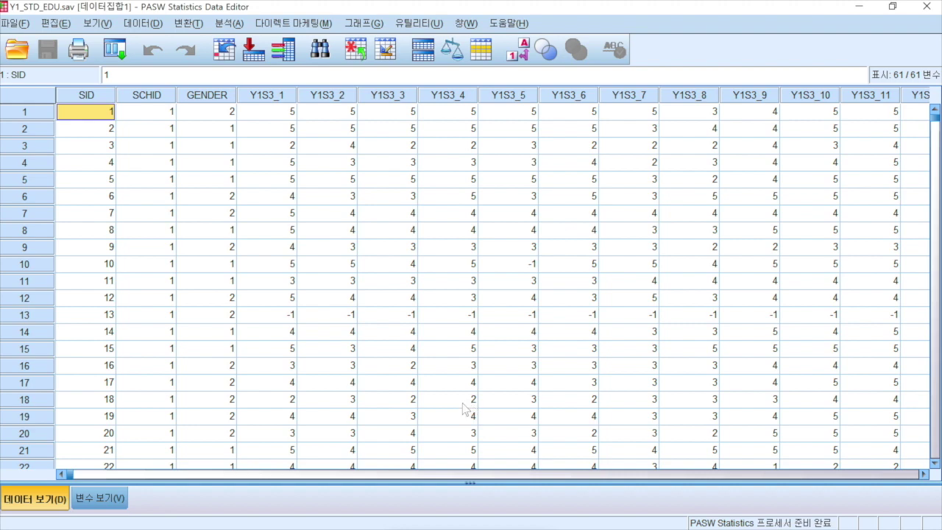
{"action": "left_click", "coordinate": [103, 506]}
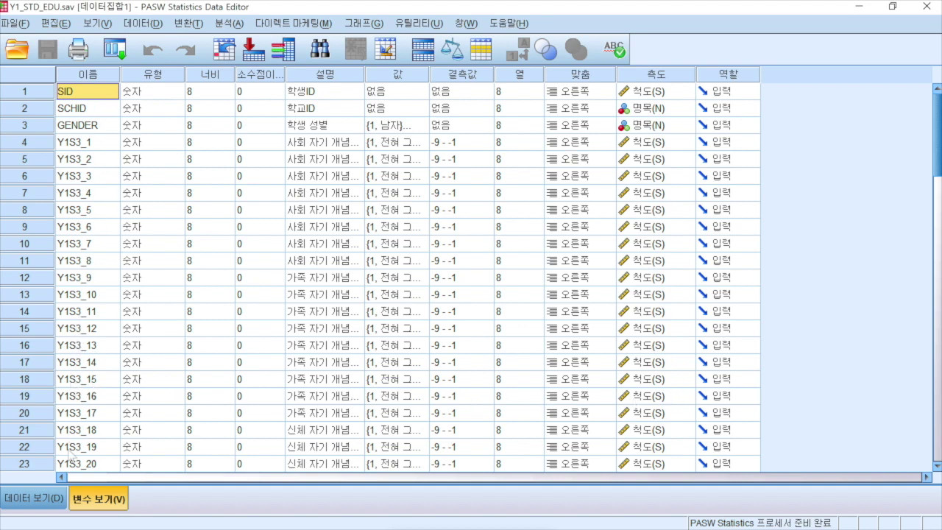
{"action": "left_click", "coordinate": [35, 501]}
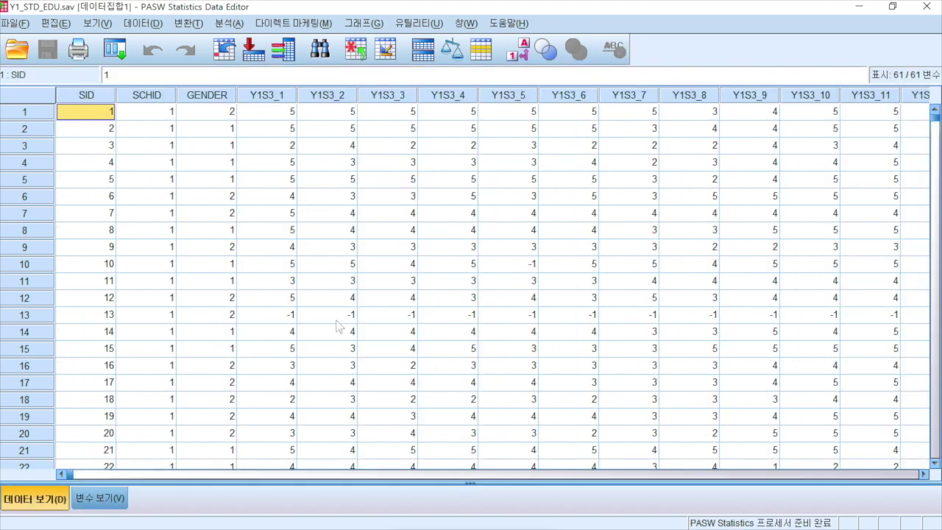
Examine the case values in 데이터 보기 down to the last student and across to the last variable, Y1MAT_V
{"action": "scroll", "coordinate": [336, 322], "scroll_direction": "down", "scroll_amount": 16}
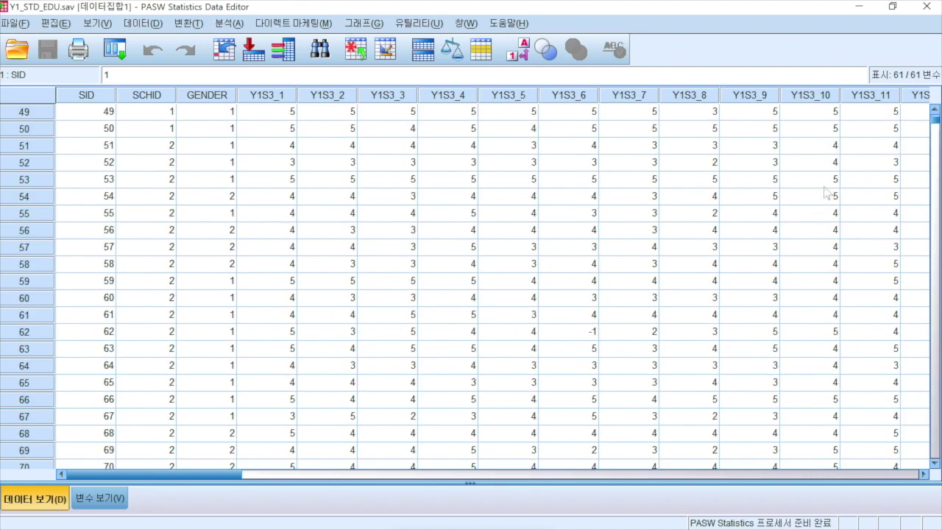
{"action": "left_click_drag", "start_coordinate": [936, 118], "coordinate": [925, 447]}
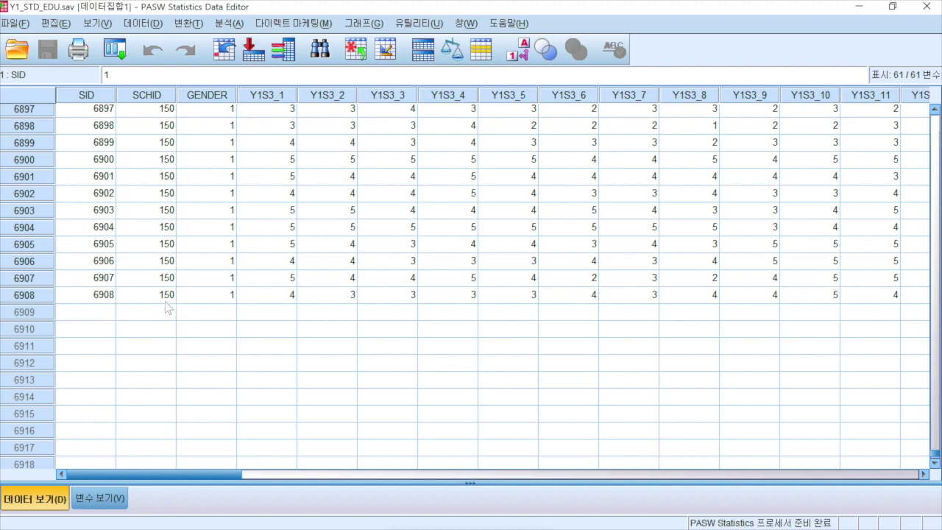
{"action": "left_click_drag", "start_coordinate": [163, 475], "coordinate": [932, 84]}
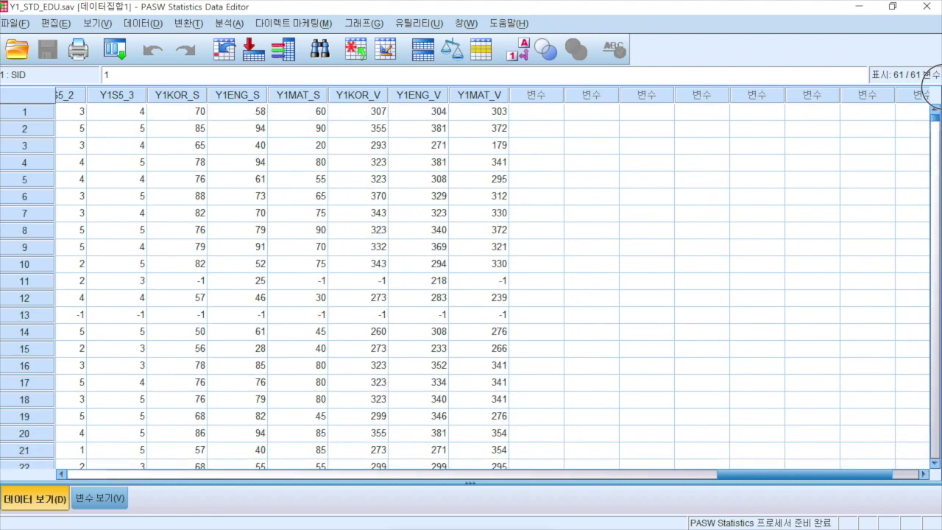
{"action": "left_click_drag", "start_coordinate": [747, 475], "coordinate": [242, 475]}
Review the variable names in 변수 보기, checking SCHID, GENDER and the Y1S3 items down to Y1S3_6
{"action": "left_click", "coordinate": [111, 500]}
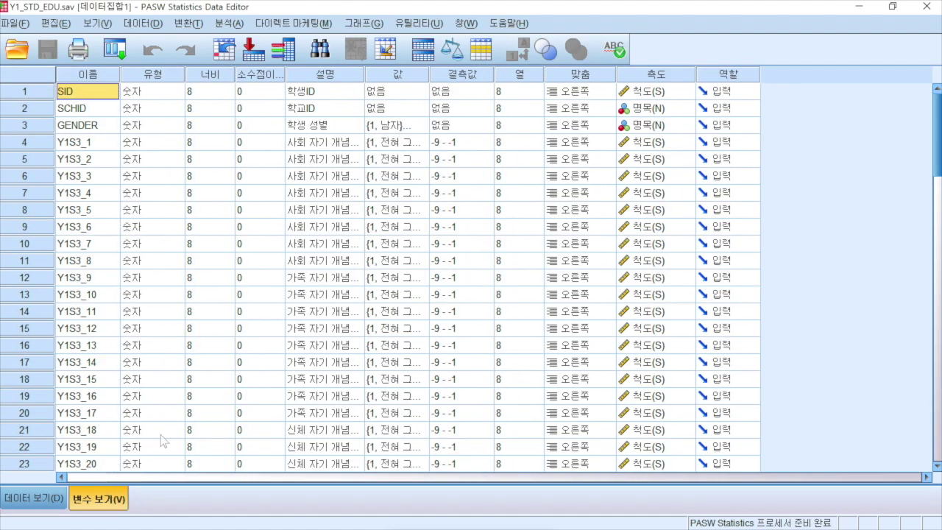
{"action": "left_click", "coordinate": [87, 109]}
{"action": "left_click", "coordinate": [88, 133]}
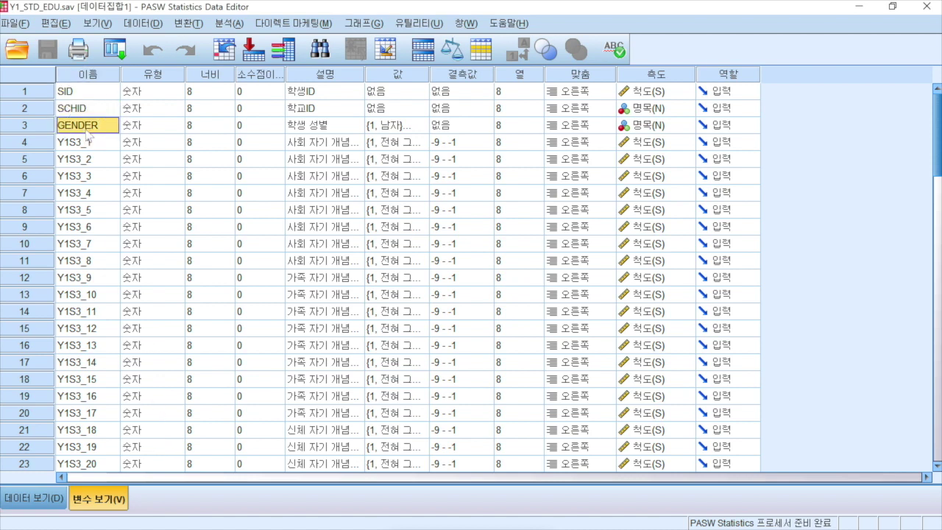
{"action": "left_click", "coordinate": [90, 145]}
{"action": "left_click", "coordinate": [91, 162]}
{"action": "left_click", "coordinate": [93, 196]}
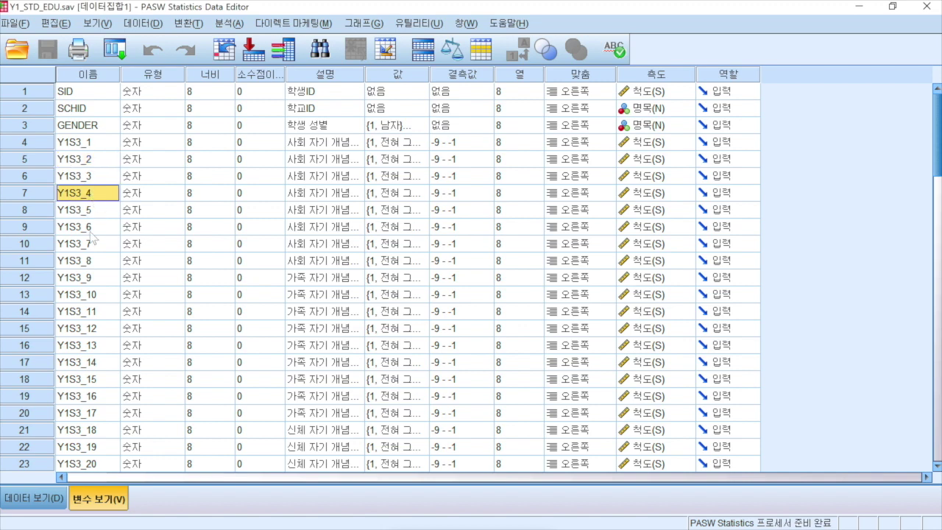
{"action": "left_click", "coordinate": [93, 231]}
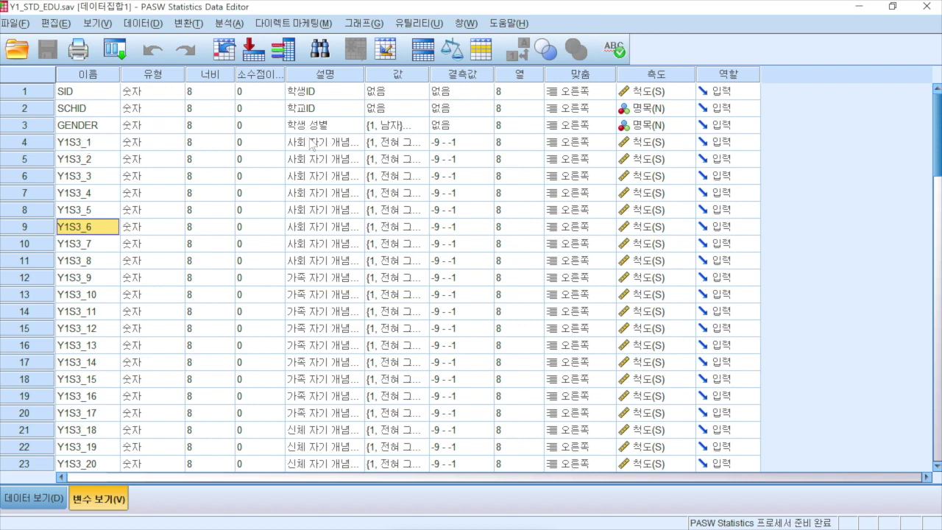
Widen the 설명 column in the variable list so the full variable labels can be read
{"action": "left_click", "coordinate": [341, 81]}
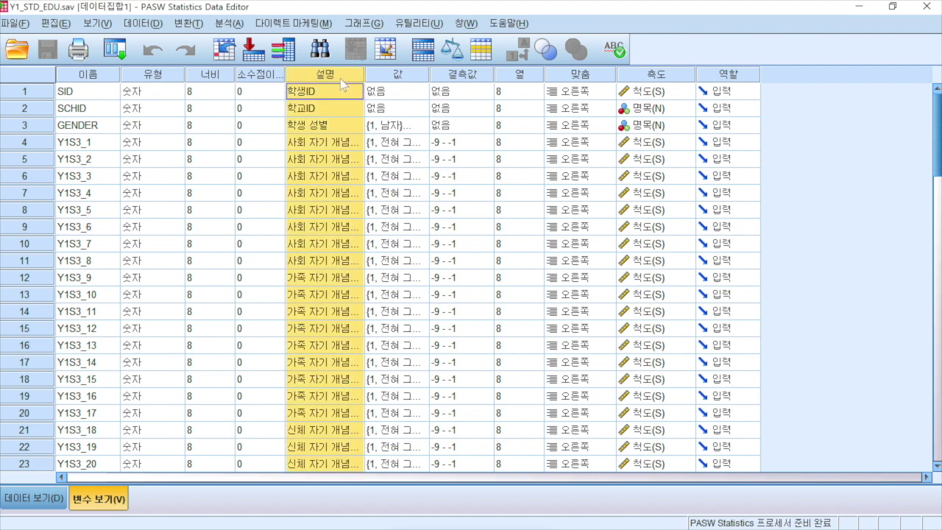
{"action": "left_click_drag", "start_coordinate": [363, 75], "coordinate": [363, 75]}
{"action": "left_click_drag", "start_coordinate": [419, 73], "coordinate": [524, 73]}
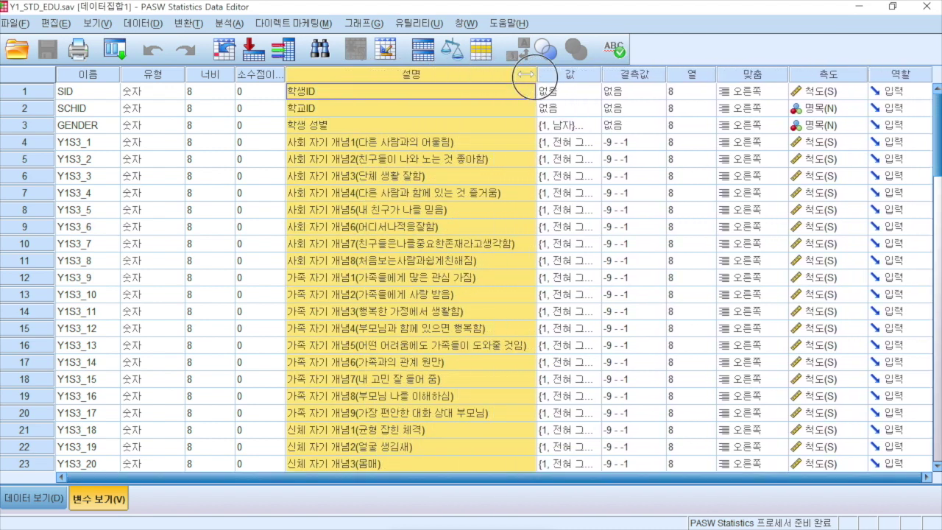
Compare the name of Y1S3_1 with its 설명 label and check how variables are shown in 데이터 보기, returning to 변수 보기
{"action": "left_click", "coordinate": [328, 146]}
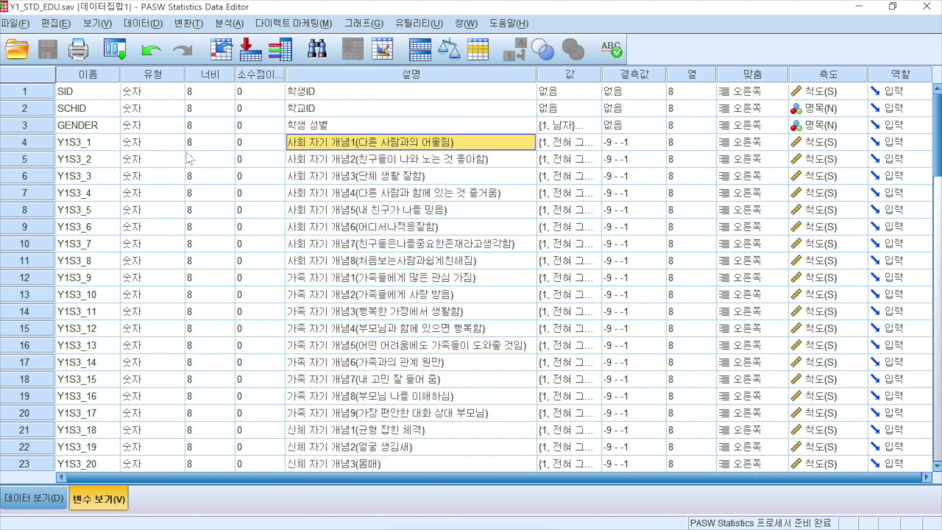
{"action": "left_click", "coordinate": [80, 144]}
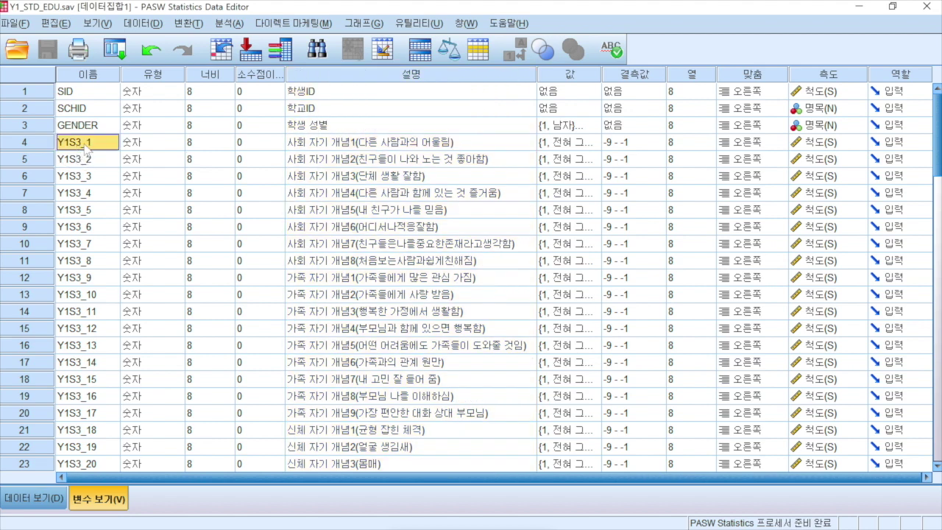
{"action": "left_click", "coordinate": [347, 145]}
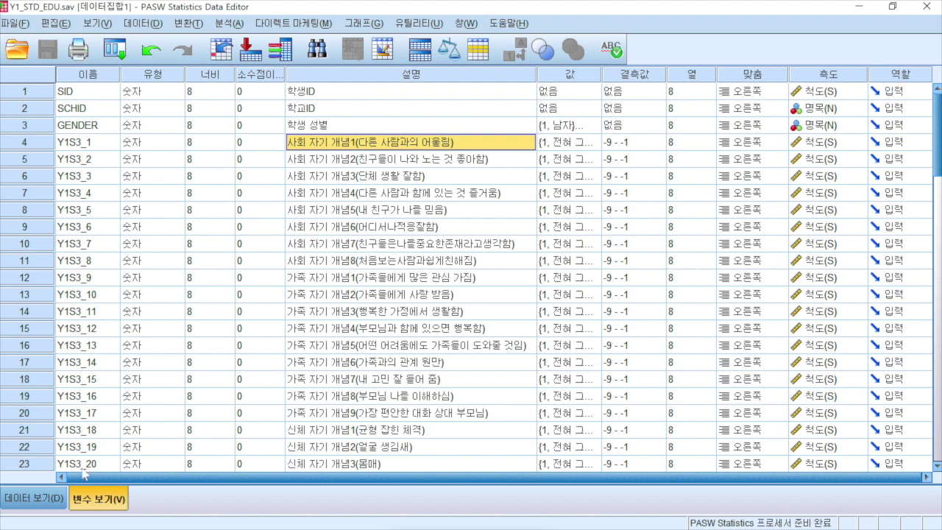
{"action": "left_click", "coordinate": [54, 499]}
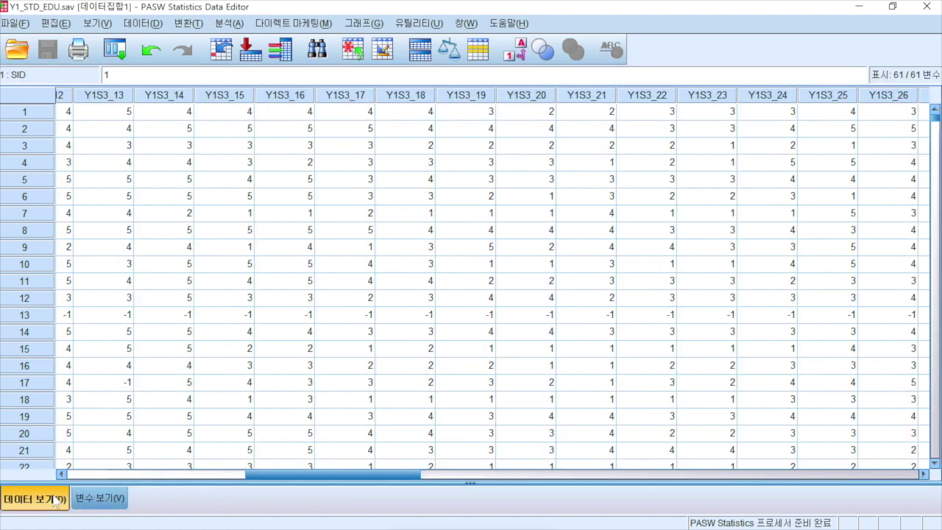
{"action": "left_click", "coordinate": [114, 501]}
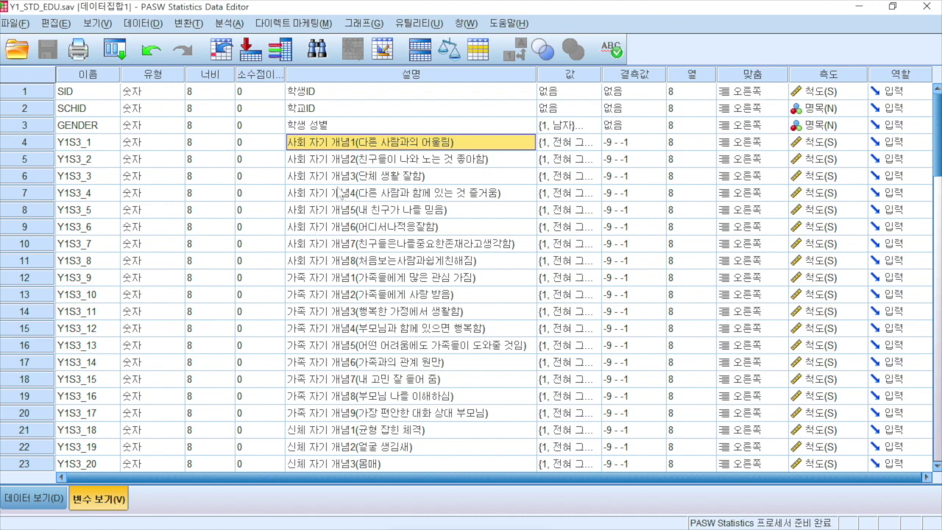
Review the 이름 and 유형 columns and compare the type of SID with the values in 데이터 보기, returning to 변수 보기
{"action": "left_click", "coordinate": [93, 78]}
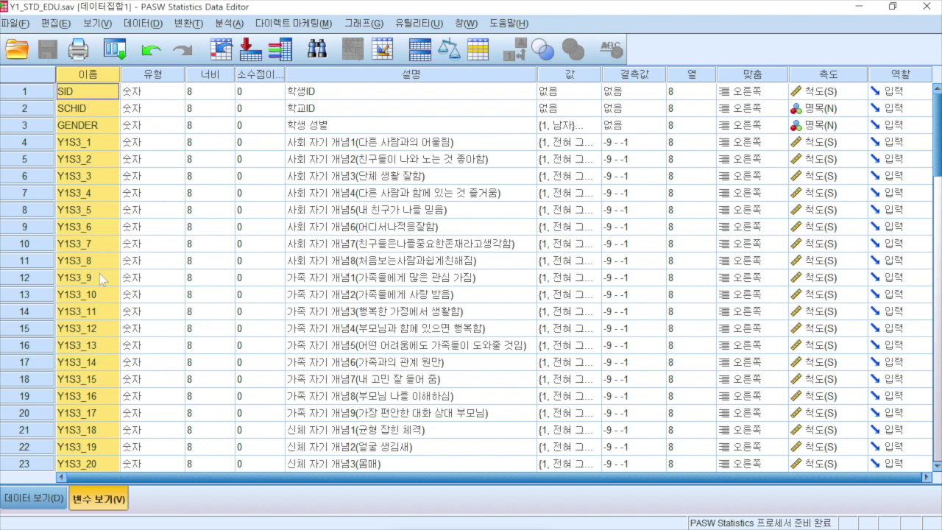
{"action": "left_click", "coordinate": [161, 78]}
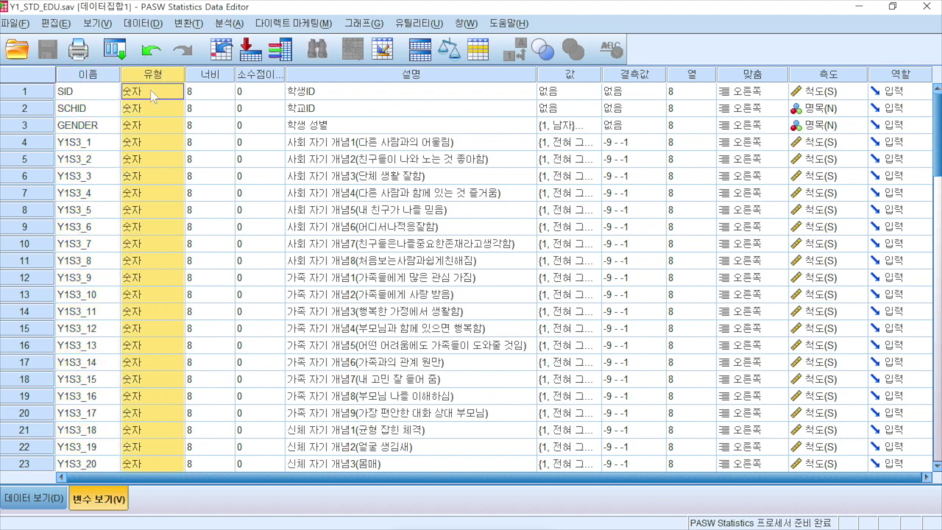
{"action": "left_click", "coordinate": [152, 98]}
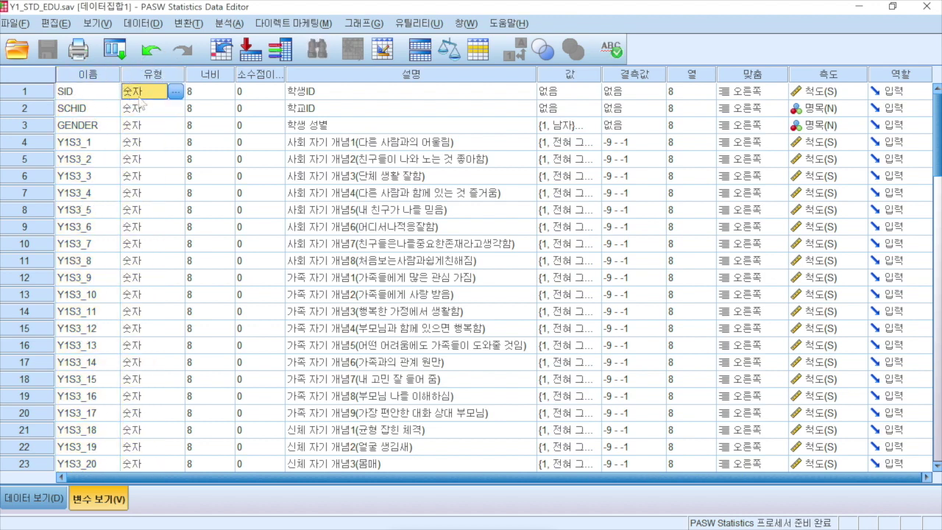
{"action": "left_click", "coordinate": [53, 491]}
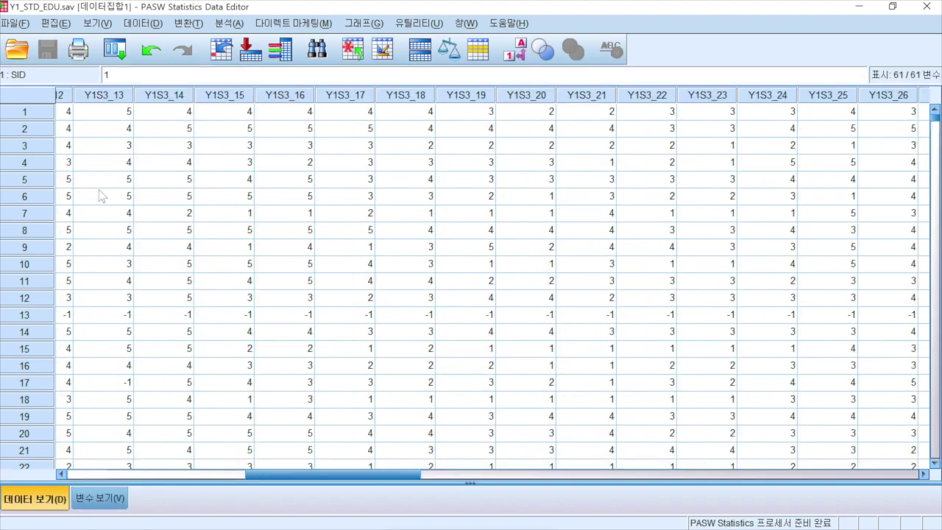
{"action": "left_click", "coordinate": [109, 491]}
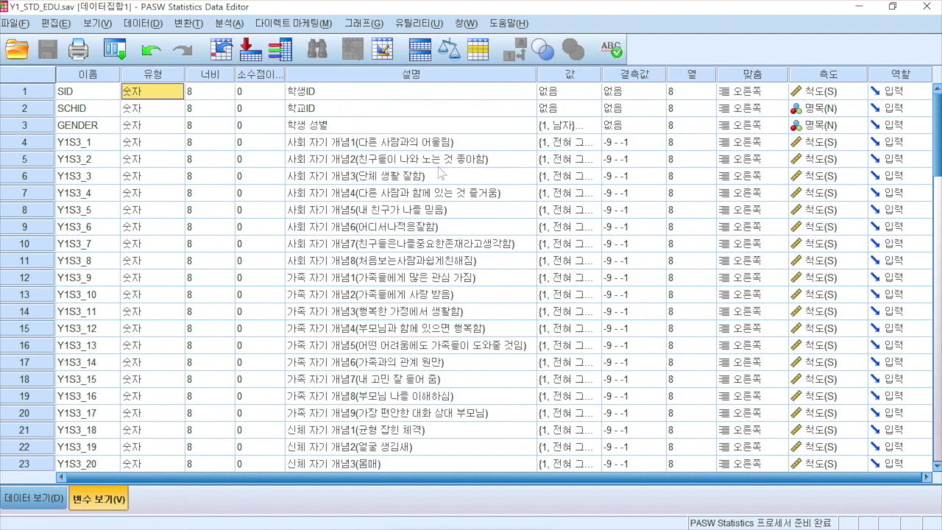
Inspect the type options for SID in the 변수 유형 dialog and confirm with 숫자 selected
{"action": "left_click", "coordinate": [144, 97]}
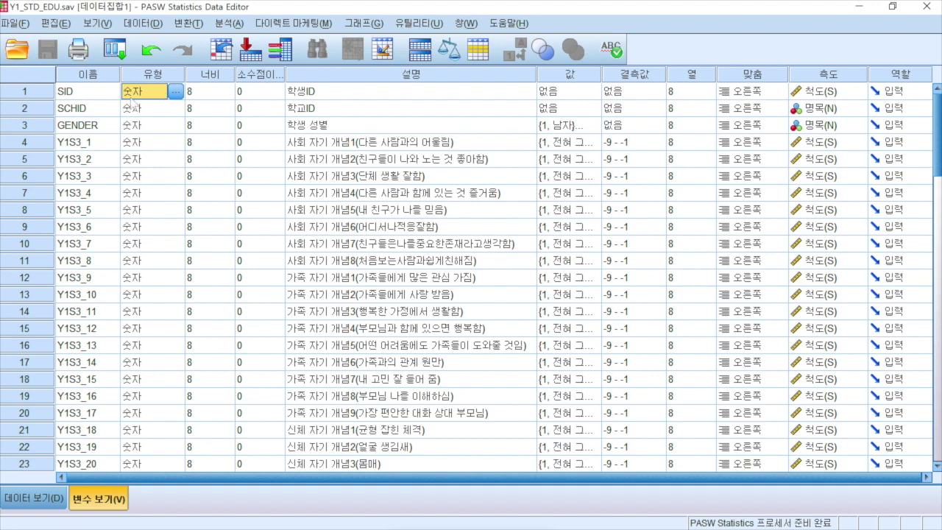
{"action": "left_click", "coordinate": [179, 97]}
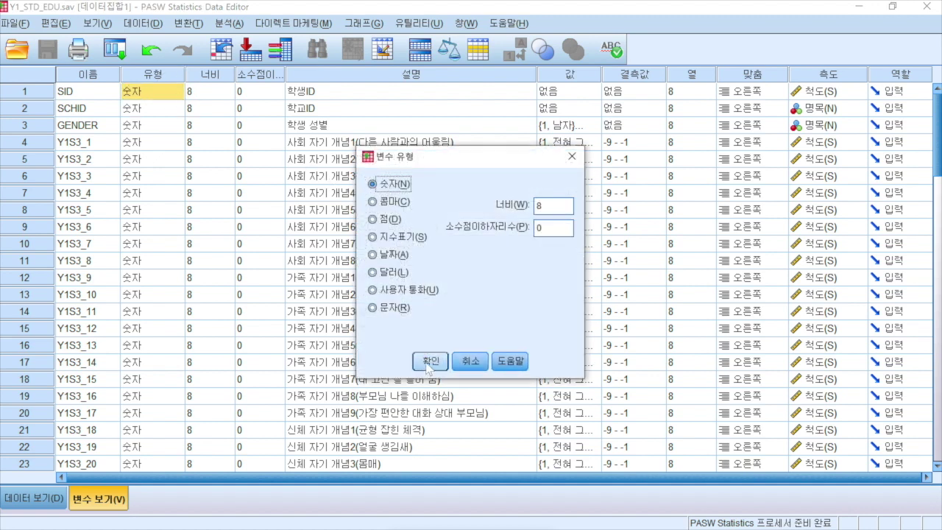
{"action": "left_click", "coordinate": [429, 362]}
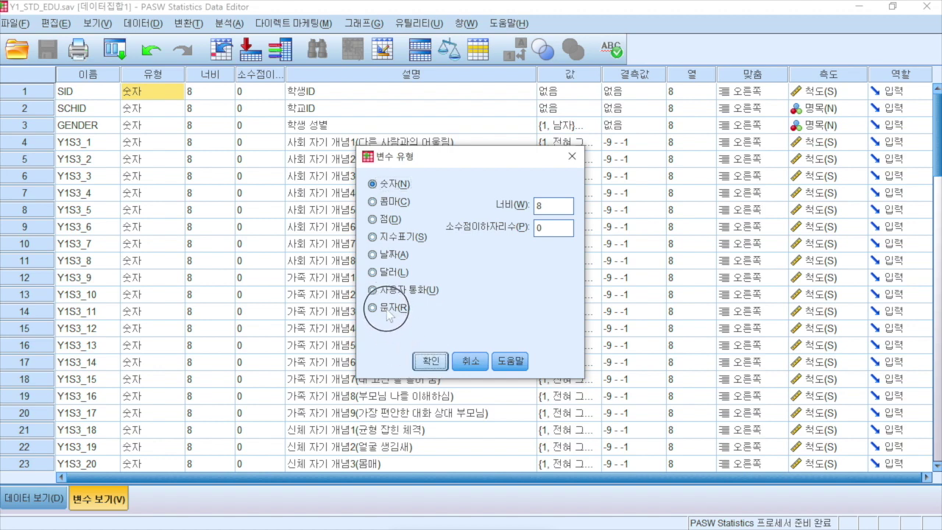
{"action": "left_click", "coordinate": [428, 362]}
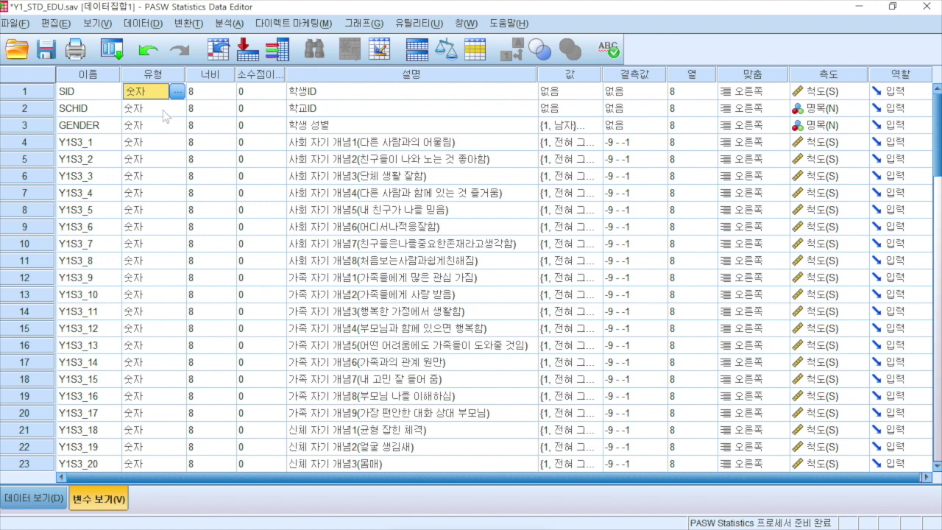
{"action": "left_click", "coordinate": [164, 109]}
Set the 너비 of SID to 20 and check the SID values in 데이터 보기
{"action": "left_click", "coordinate": [211, 90]}
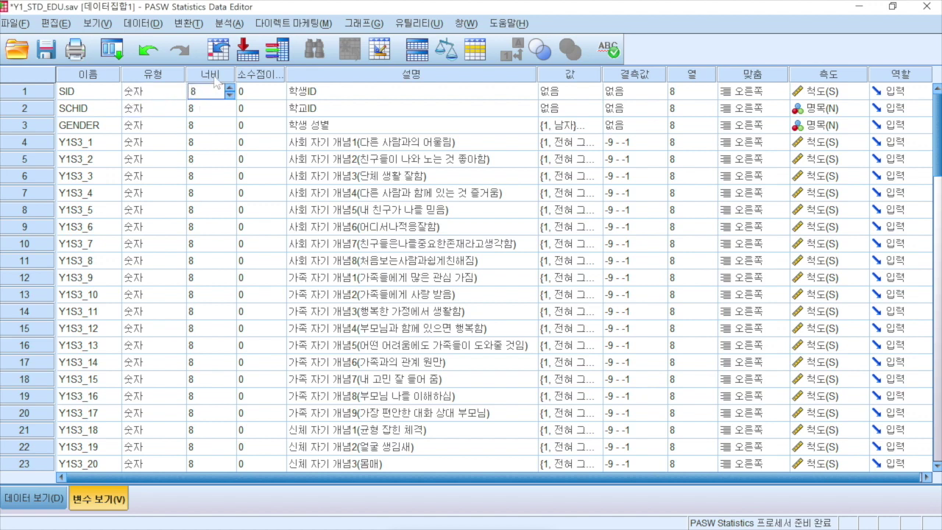
{"action": "left_click", "coordinate": [213, 75]}
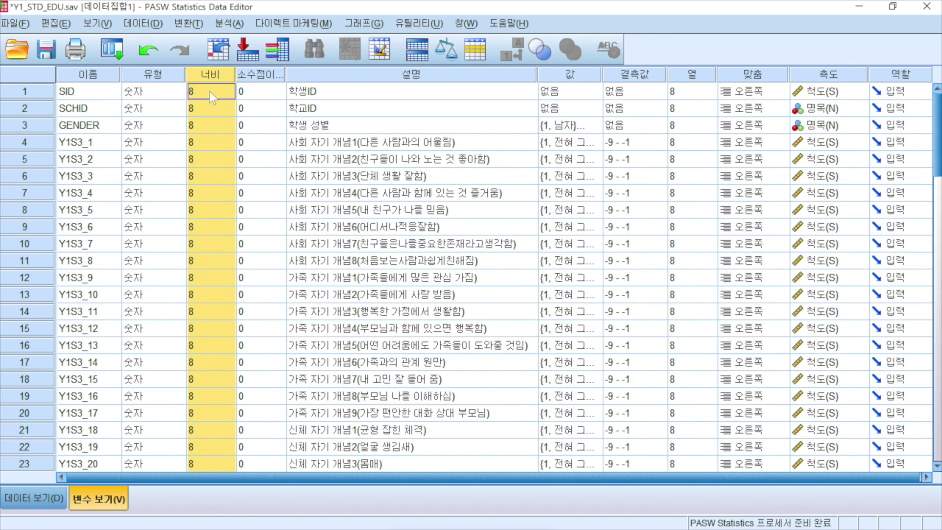
{"action": "left_click", "coordinate": [208, 95]}
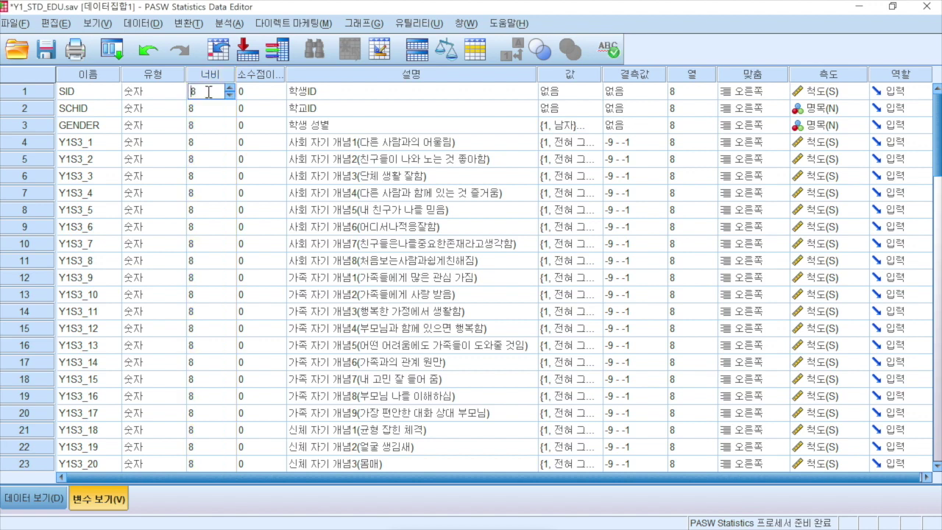
{"action": "type", "text": "20"}
{"action": "left_click", "coordinate": [35, 499]}
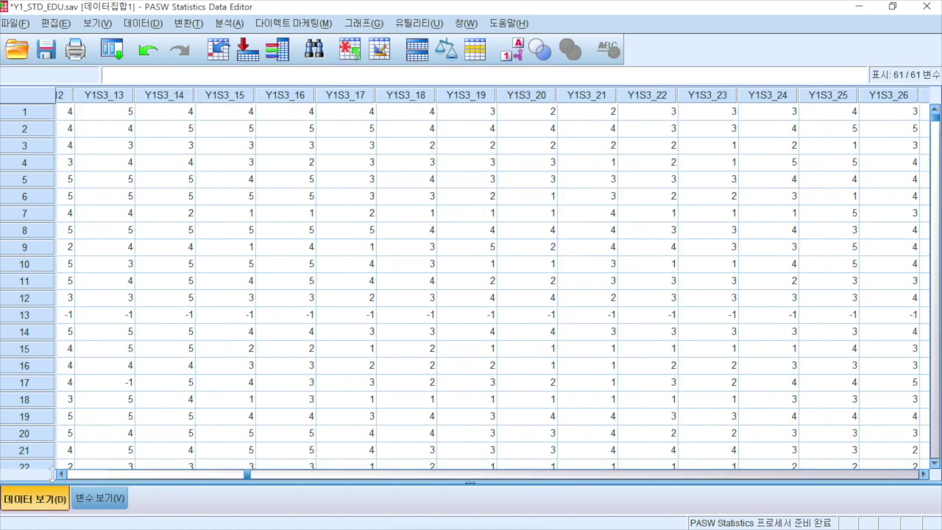
{"action": "left_click_drag", "start_coordinate": [248, 475], "coordinate": [32, 475]}
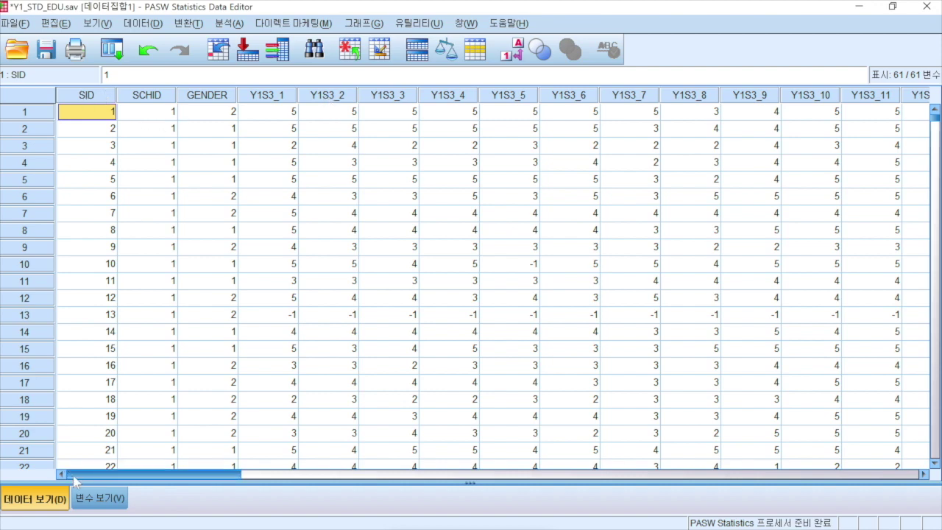
Set the 너비 of SID back to 8 in 변수 보기
{"action": "left_click", "coordinate": [103, 499]}
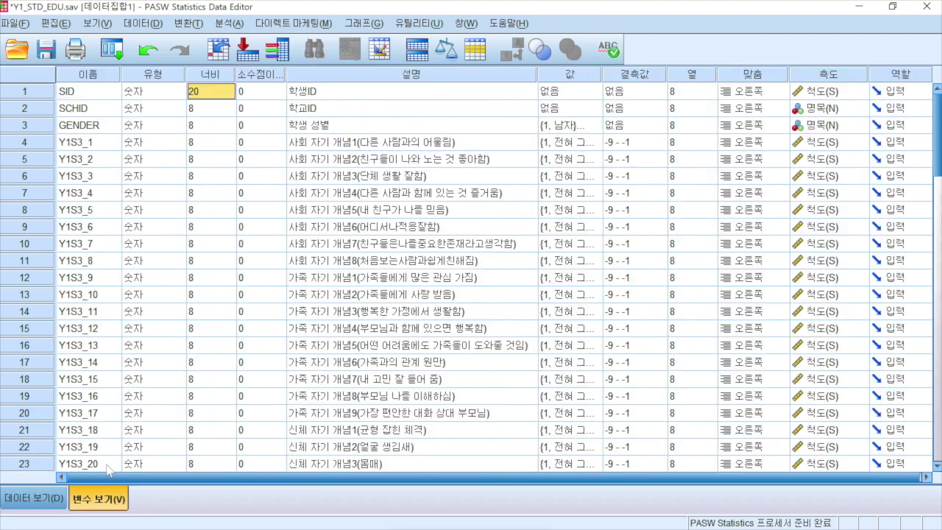
{"action": "left_click", "coordinate": [210, 91]}
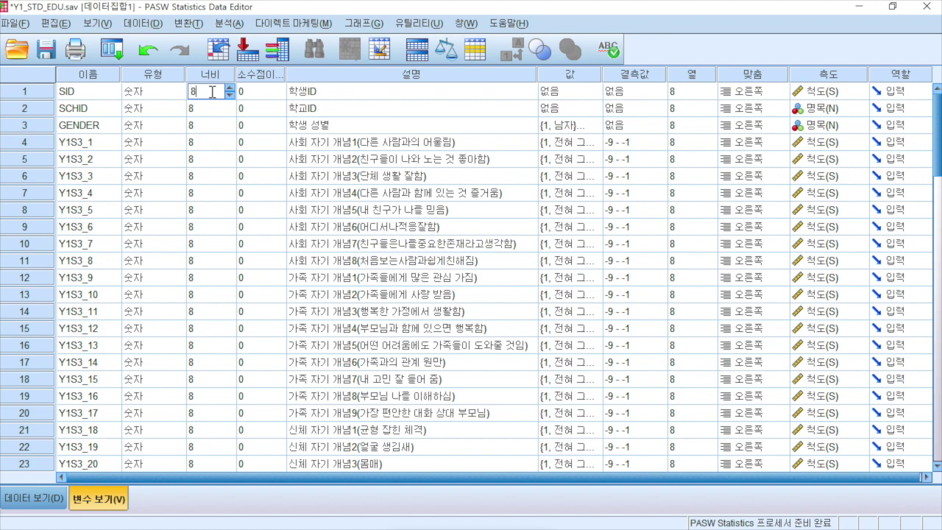
{"action": "left_click", "coordinate": [220, 108]}
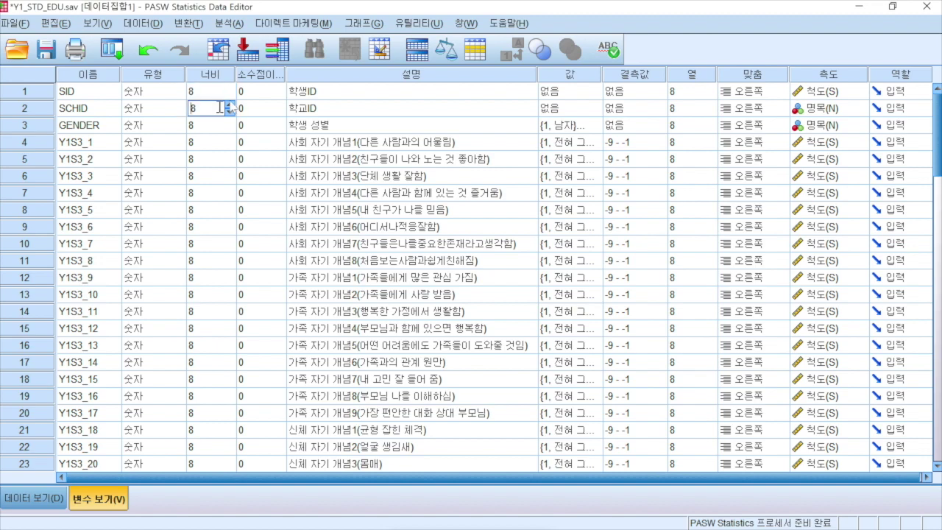
Compare the decimal-places setting of SID with its values in 데이터 보기, and review the variable list through Y1MAT_V
{"action": "left_click", "coordinate": [254, 92]}
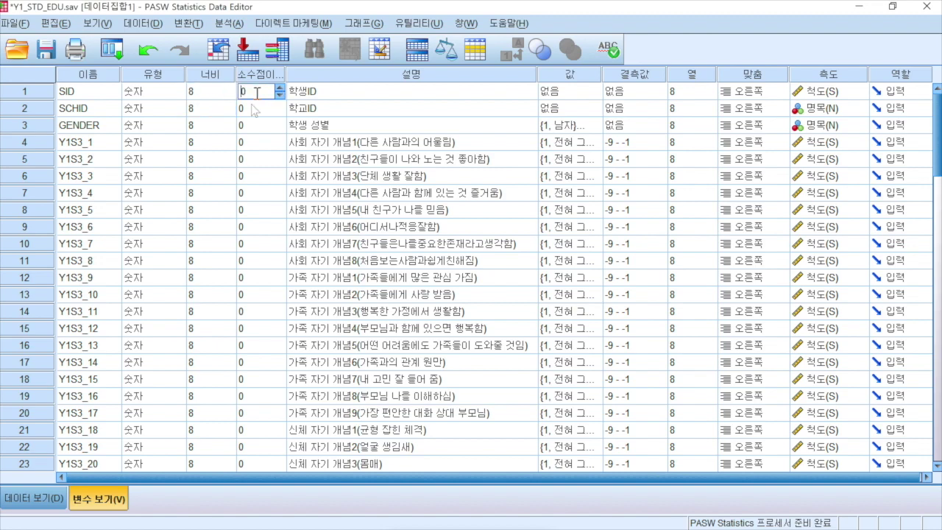
{"action": "left_click", "coordinate": [33, 500]}
{"action": "left_click_drag", "start_coordinate": [181, 482], "coordinate": [83, 456]}
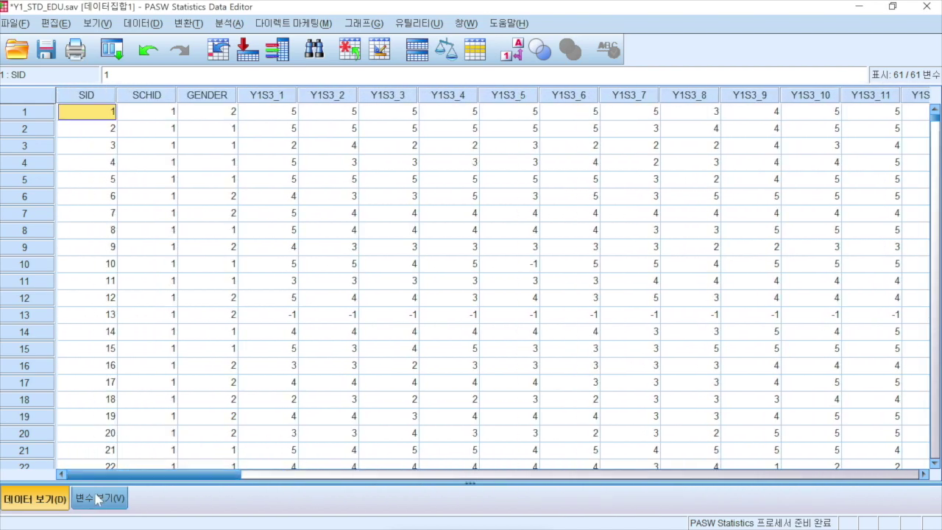
{"action": "left_click", "coordinate": [98, 499]}
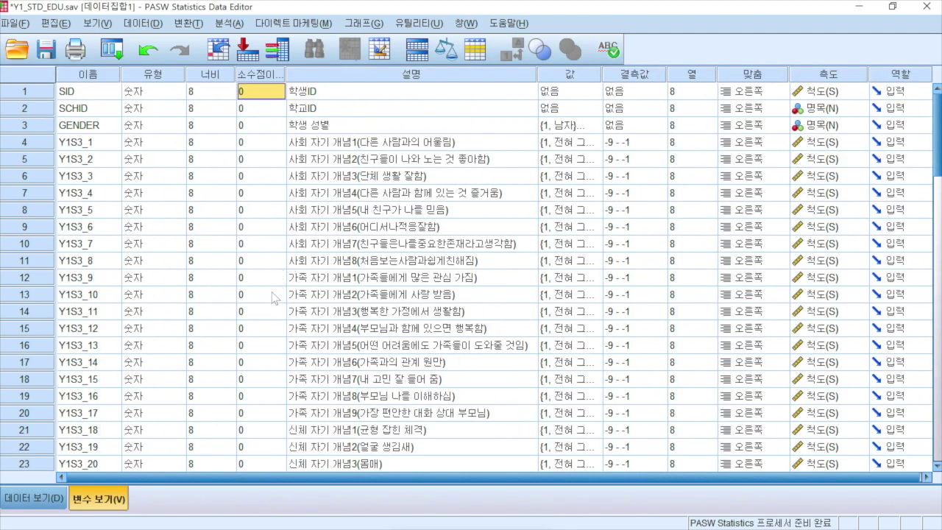
{"action": "scroll", "coordinate": [272, 293], "scroll_direction": "down", "scroll_amount": 12}
{"action": "scroll", "coordinate": [267, 293], "scroll_direction": "down", "scroll_amount": 5}
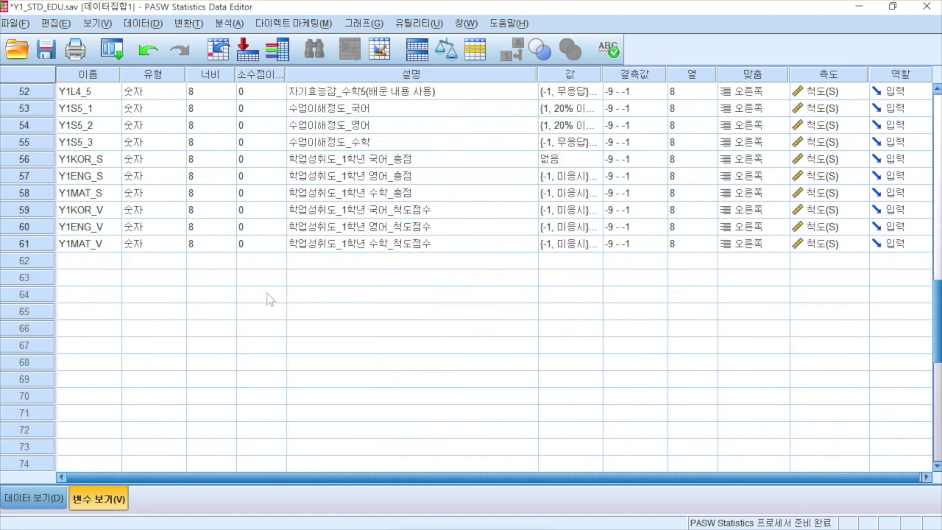
Inspect the value labels defined for GENDER in the 변수값 설명 dialog, leaving them unmodified
{"action": "scroll", "coordinate": [267, 293], "scroll_direction": "up", "scroll_amount": 17}
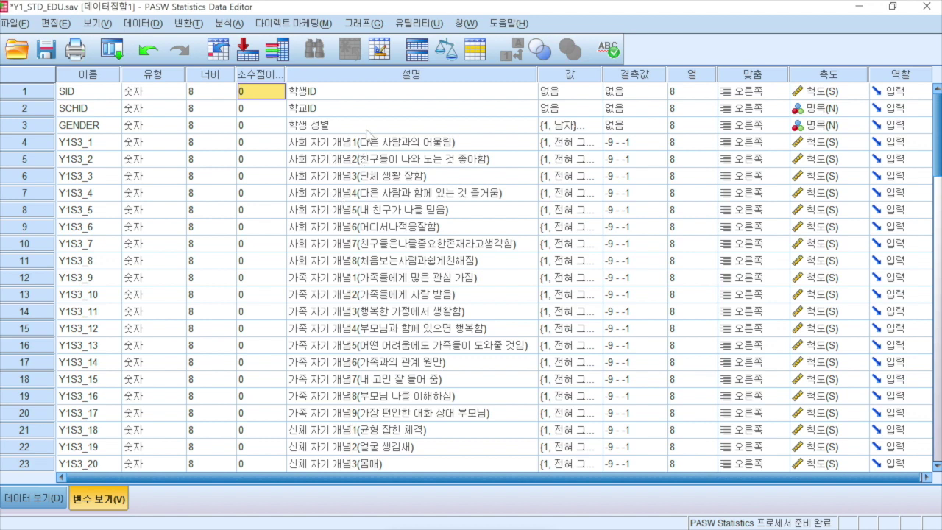
{"action": "left_click", "coordinate": [571, 74]}
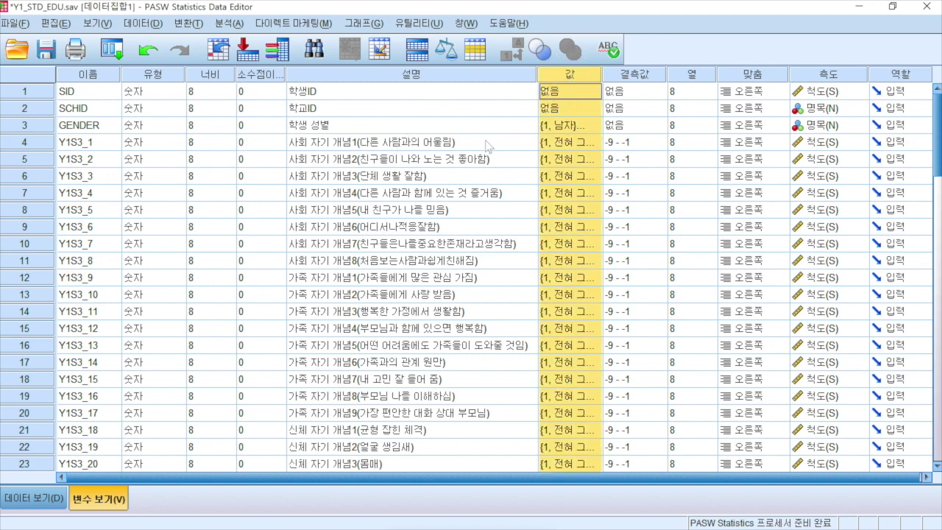
{"action": "left_click", "coordinate": [582, 128]}
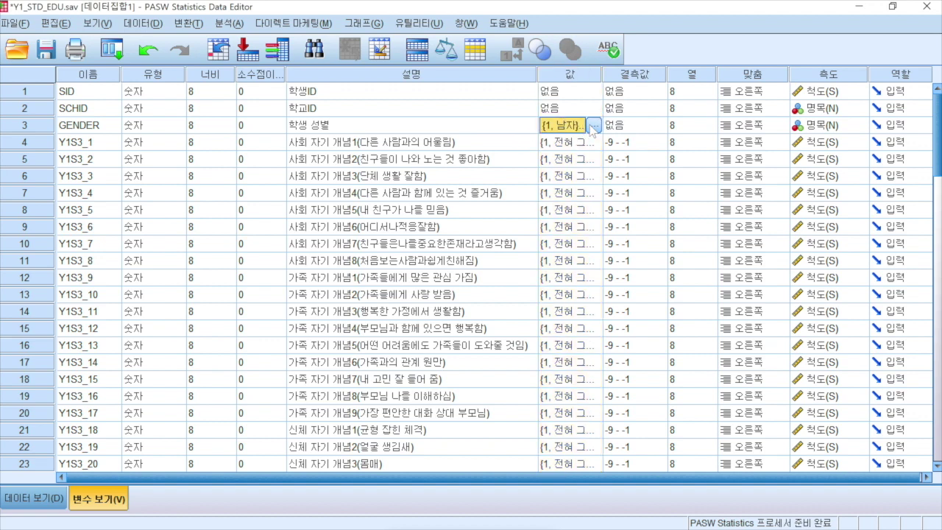
{"action": "left_click", "coordinate": [593, 126]}
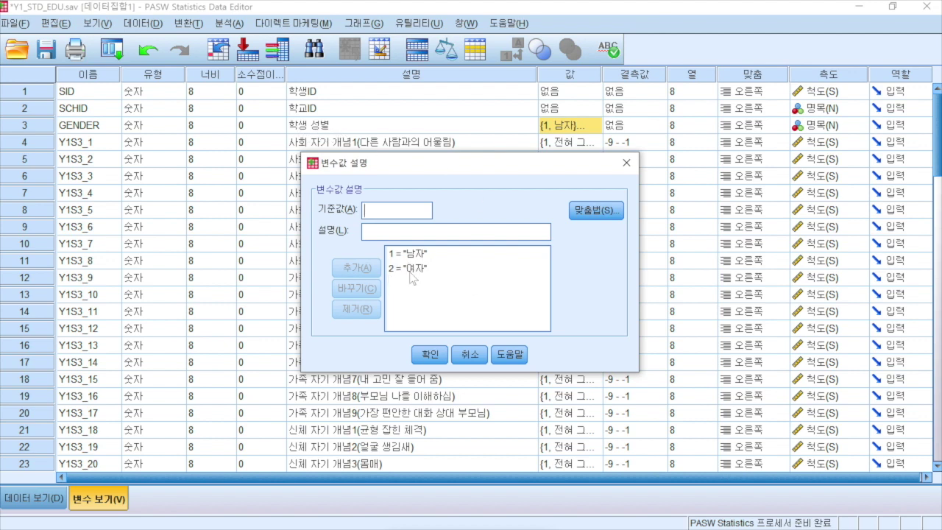
{"action": "left_click", "coordinate": [464, 356]}
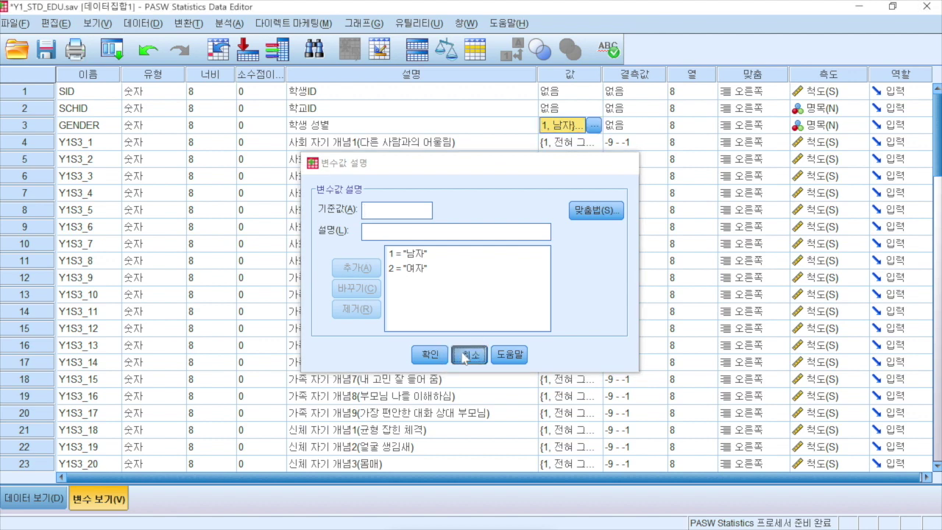
Examine how GENDER is coded for individual cases in 데이터 보기
{"action": "left_click", "coordinate": [42, 130]}
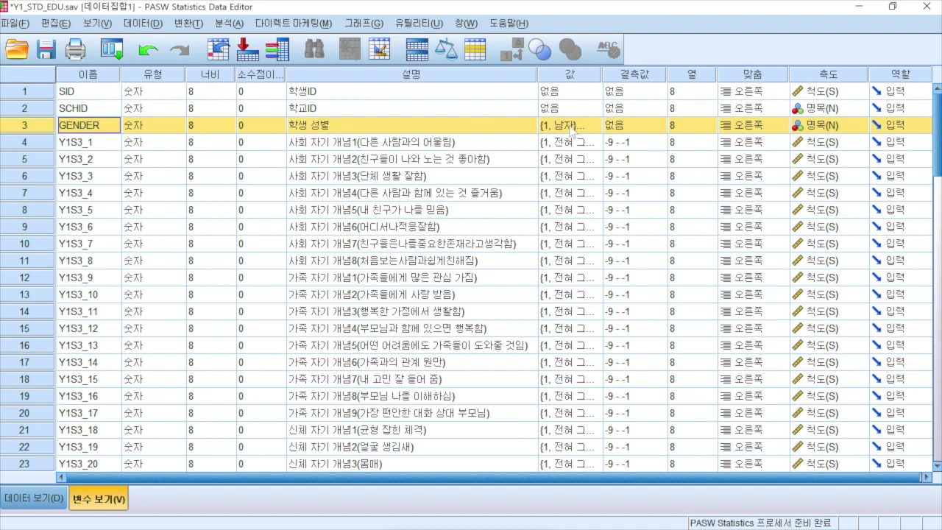
{"action": "left_click", "coordinate": [34, 497]}
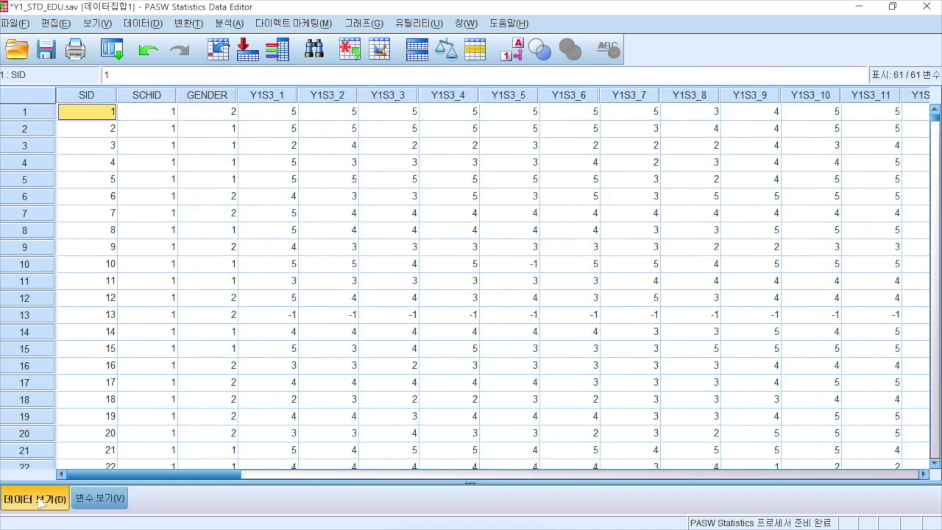
{"action": "left_click", "coordinate": [99, 498]}
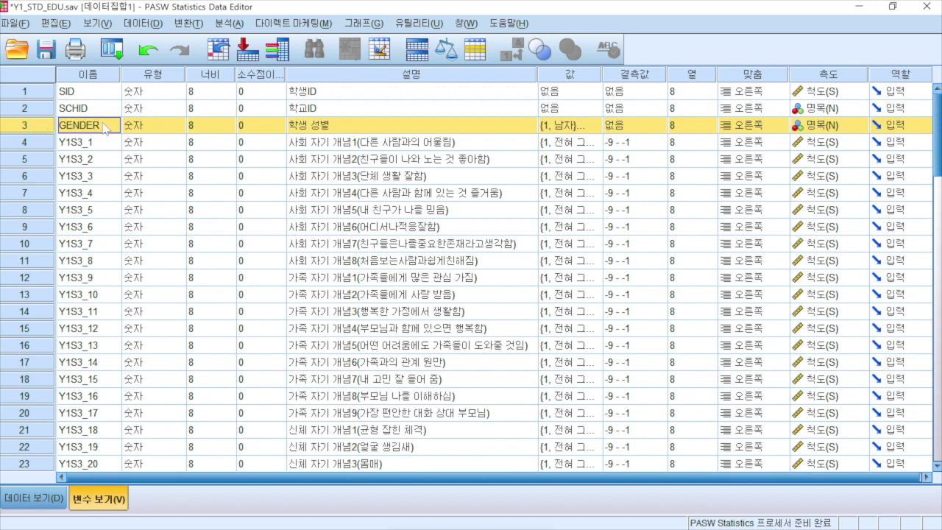
{"action": "double_click", "coordinate": [33, 129]}
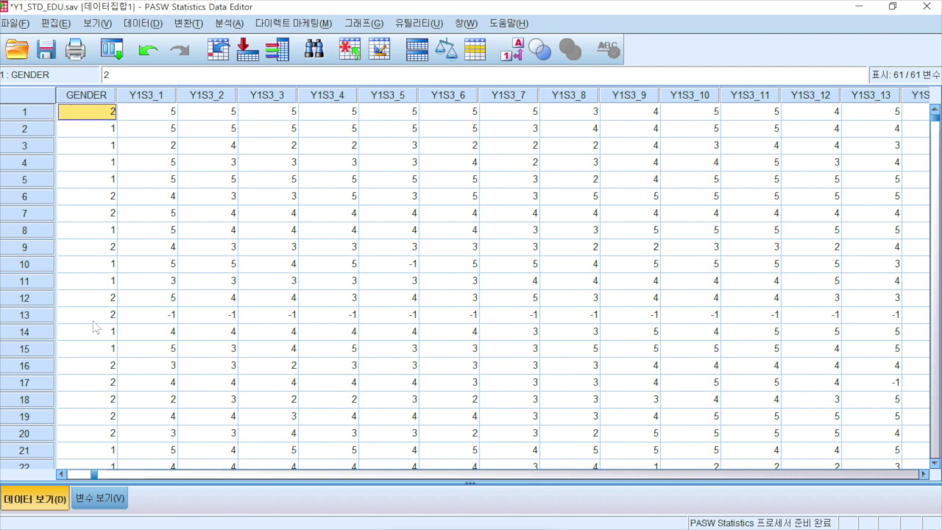
{"action": "left_click", "coordinate": [84, 160]}
{"action": "left_click", "coordinate": [96, 176]}
{"action": "left_click", "coordinate": [95, 231]}
{"action": "left_click", "coordinate": [100, 265]}
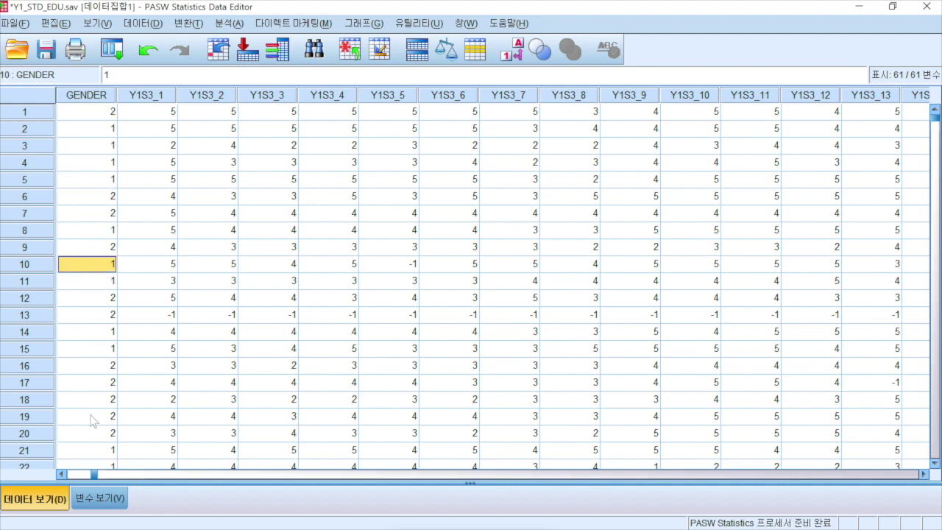
Return to 변수 보기 and review GENDER's value labels again to match the codes seen in the data
{"action": "left_click", "coordinate": [98, 498]}
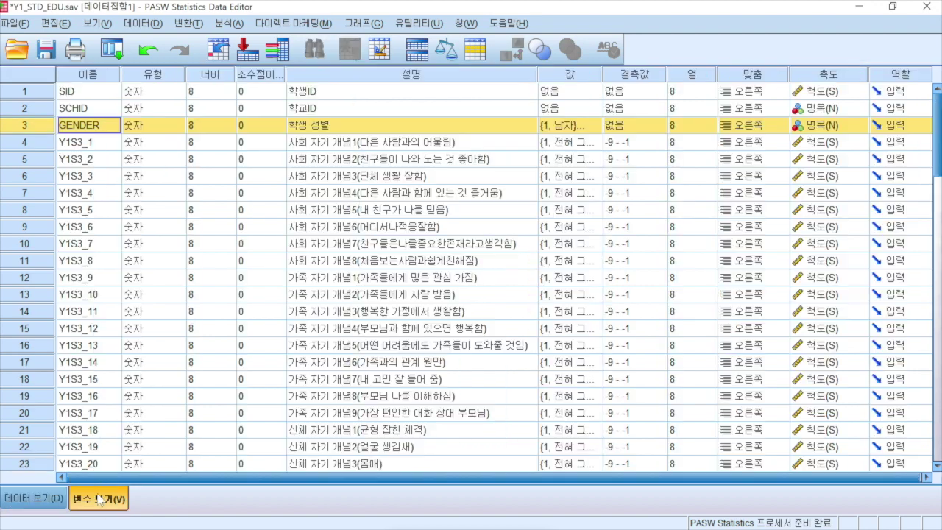
{"action": "left_click", "coordinate": [574, 125]}
{"action": "left_click", "coordinate": [595, 126]}
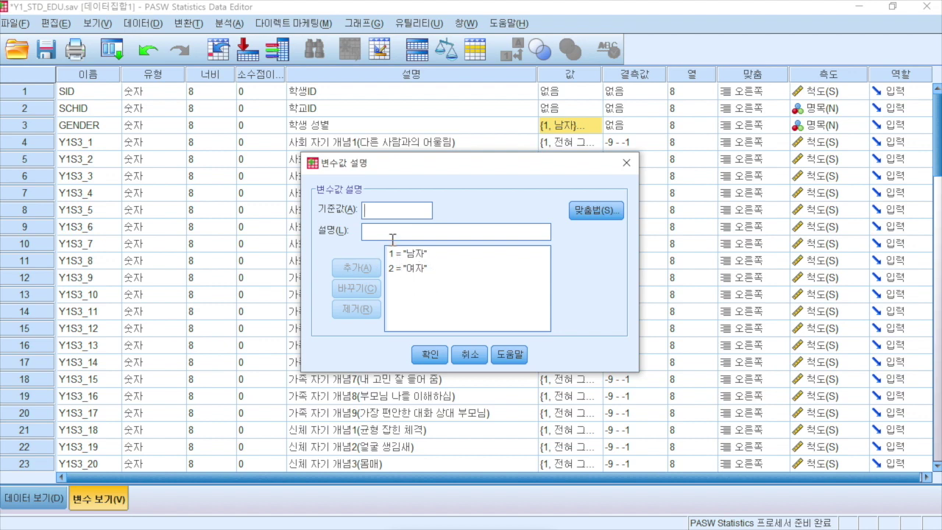
{"action": "left_click", "coordinate": [470, 354]}
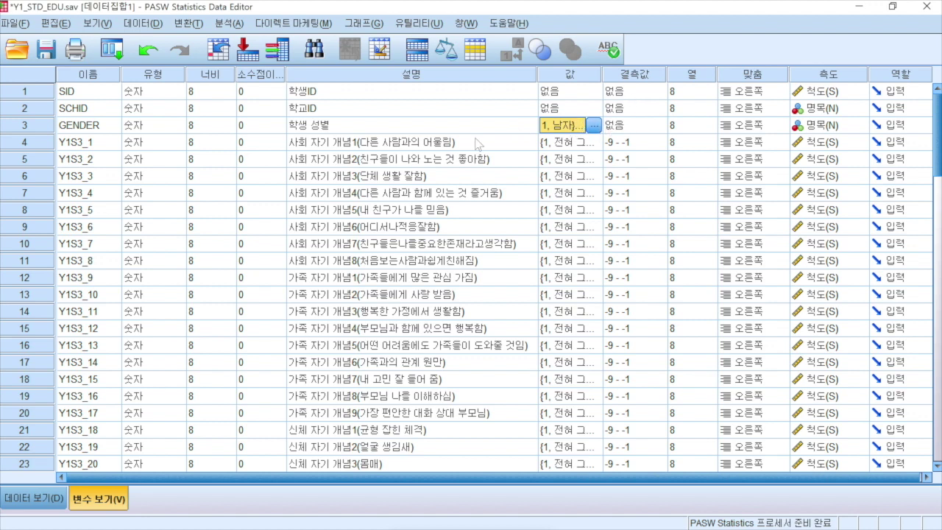
{"action": "left_click", "coordinate": [593, 125]}
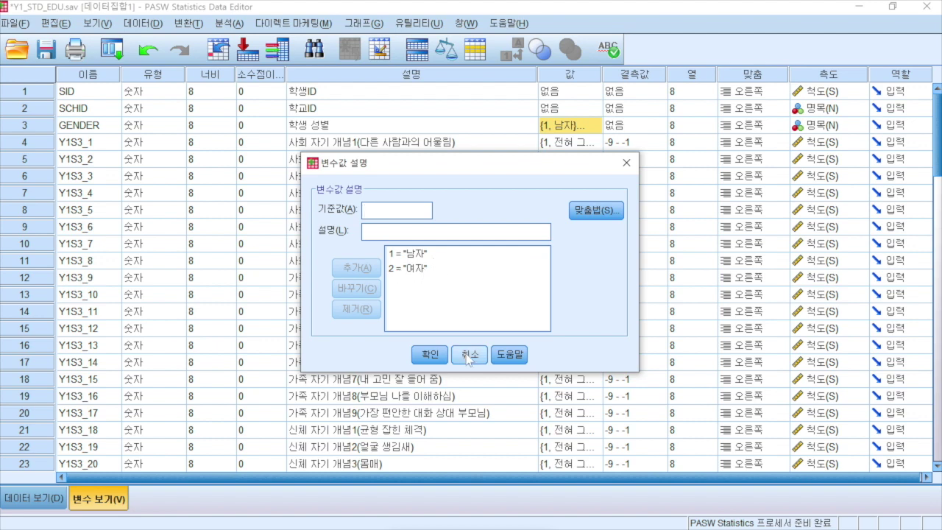
{"action": "left_click", "coordinate": [468, 356]}
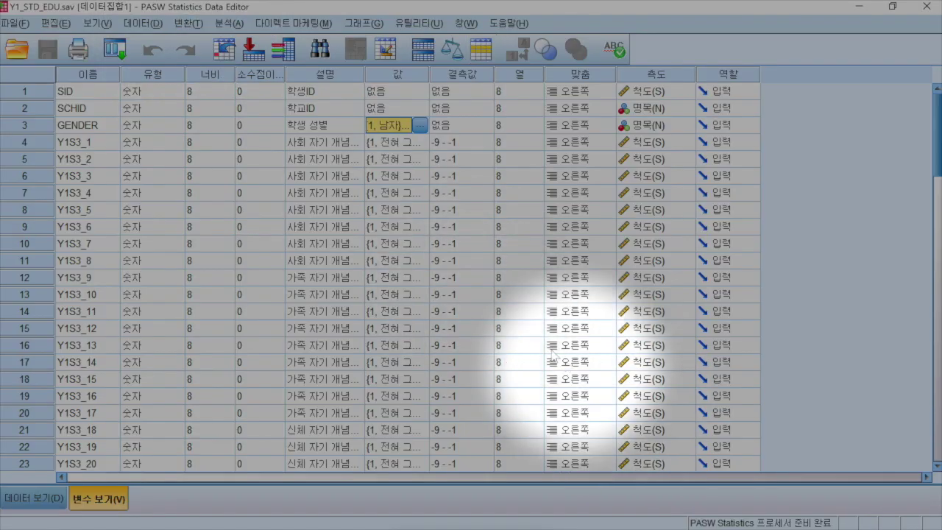
Start 같은 변수로 코딩변경 and add 학생 성별 [GENDER] as the variable to recode
{"action": "left_click", "coordinate": [186, 24]}
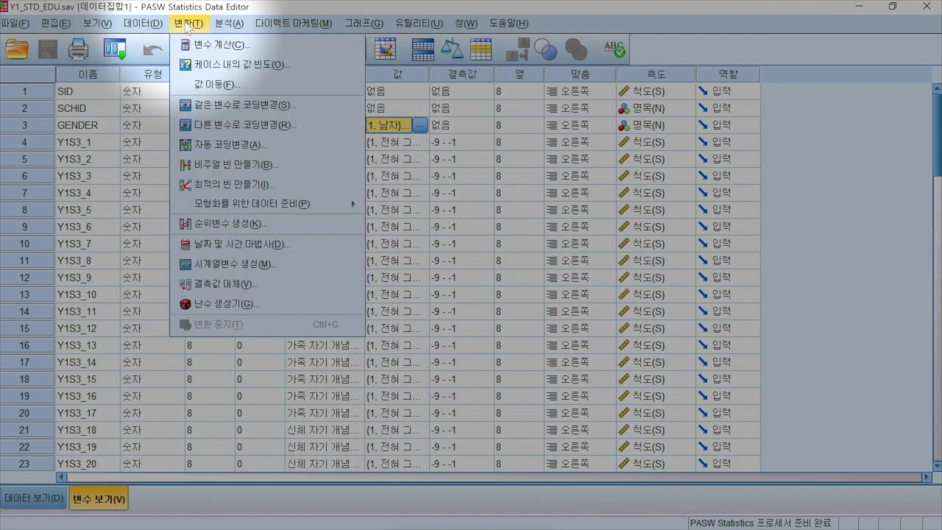
{"action": "left_click", "coordinate": [250, 111]}
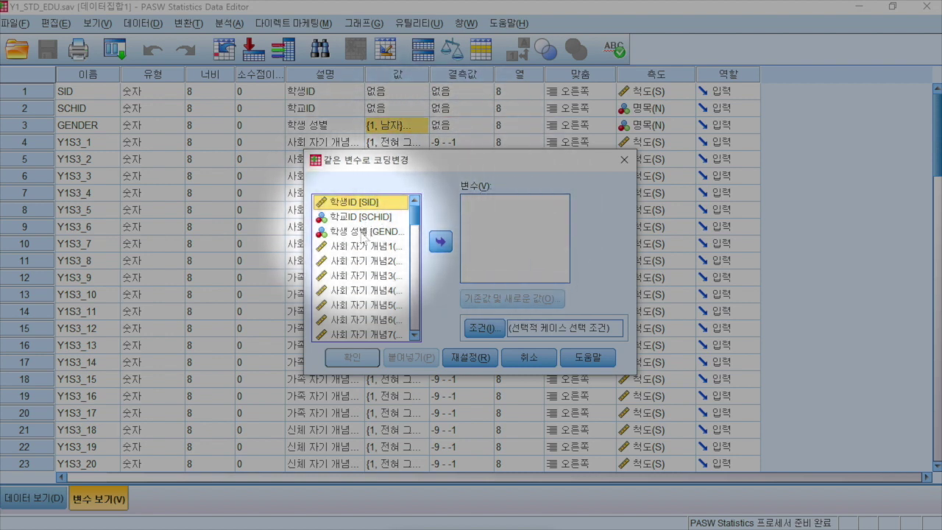
{"action": "left_click", "coordinate": [363, 231]}
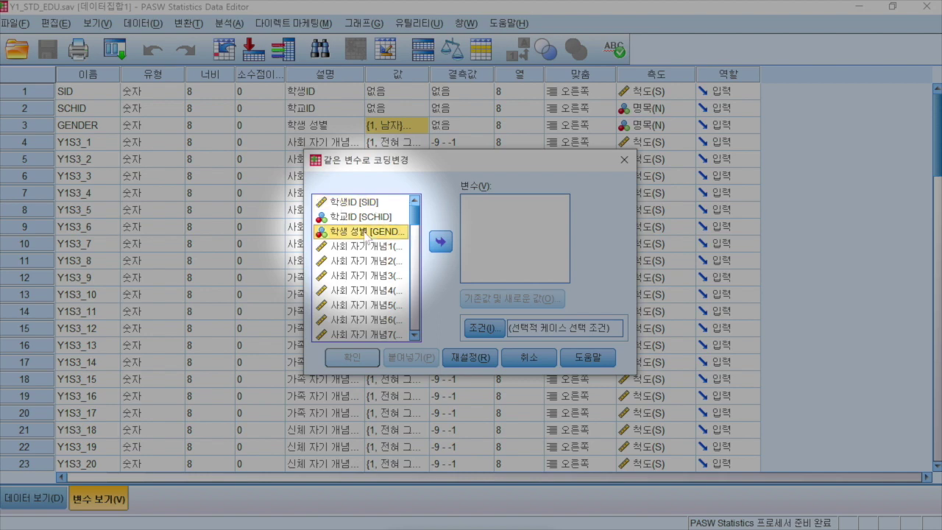
{"action": "left_click", "coordinate": [441, 243]}
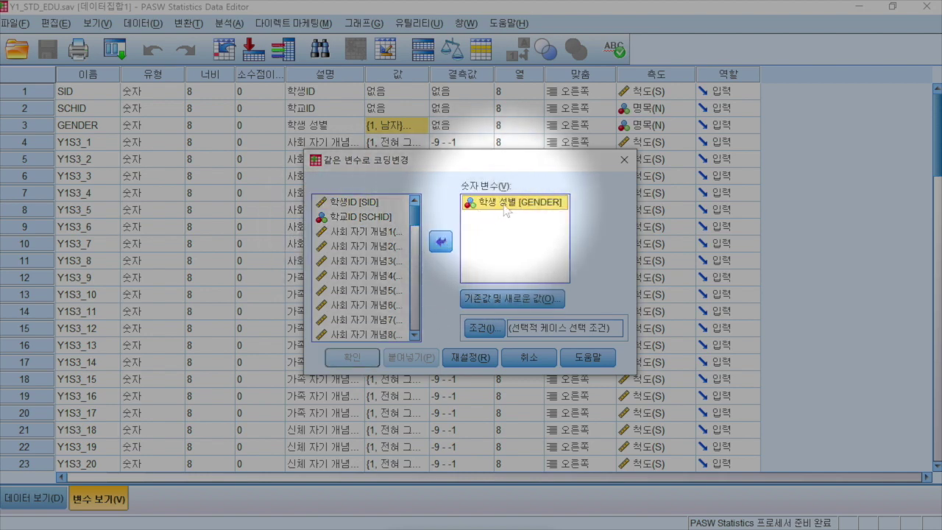
Recode GENDER's old value 2 to the new value 0, run it, and check the GENDER column in 데이터 보기
{"action": "left_click", "coordinate": [497, 300]}
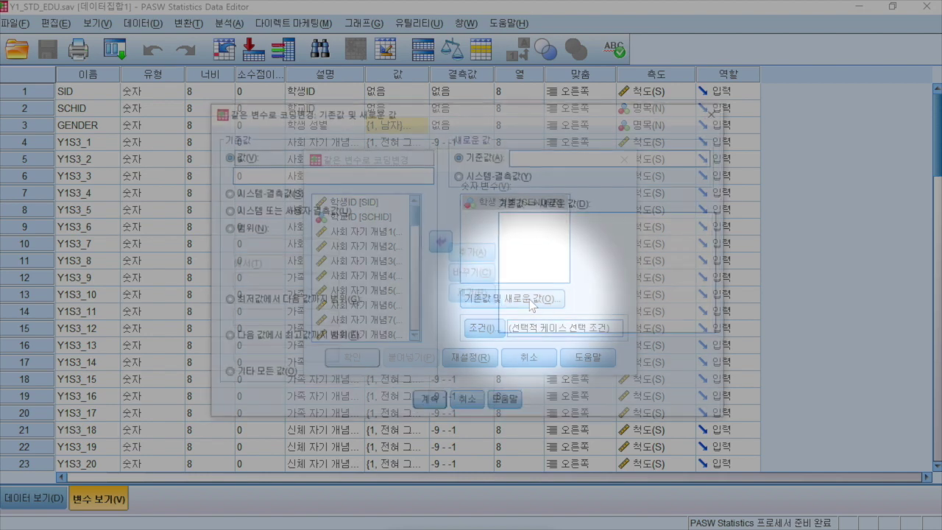
{"action": "left_click", "coordinate": [255, 177]}
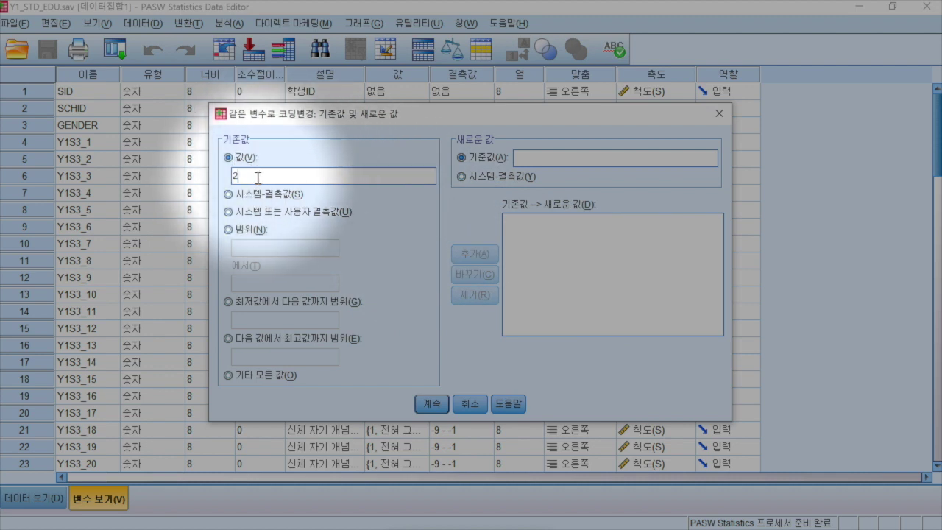
{"action": "left_click", "coordinate": [541, 157]}
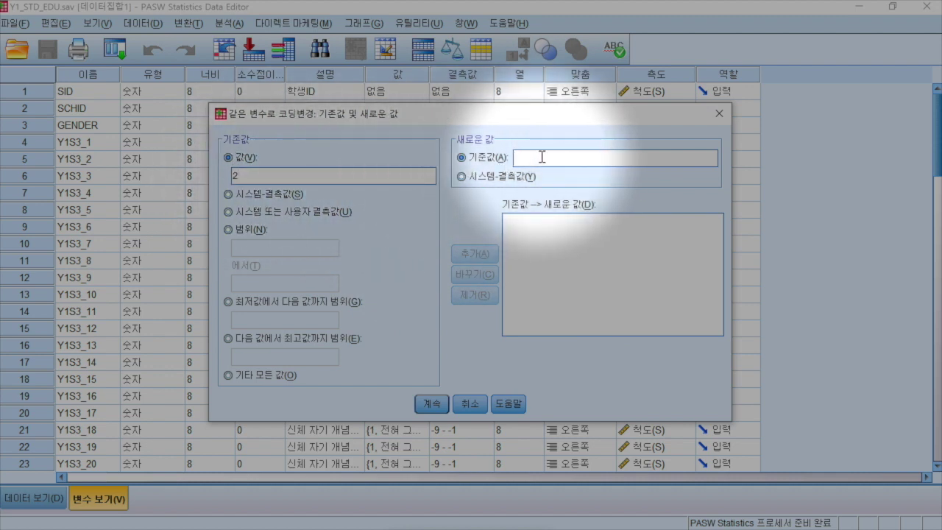
{"action": "type", "text": "0"}
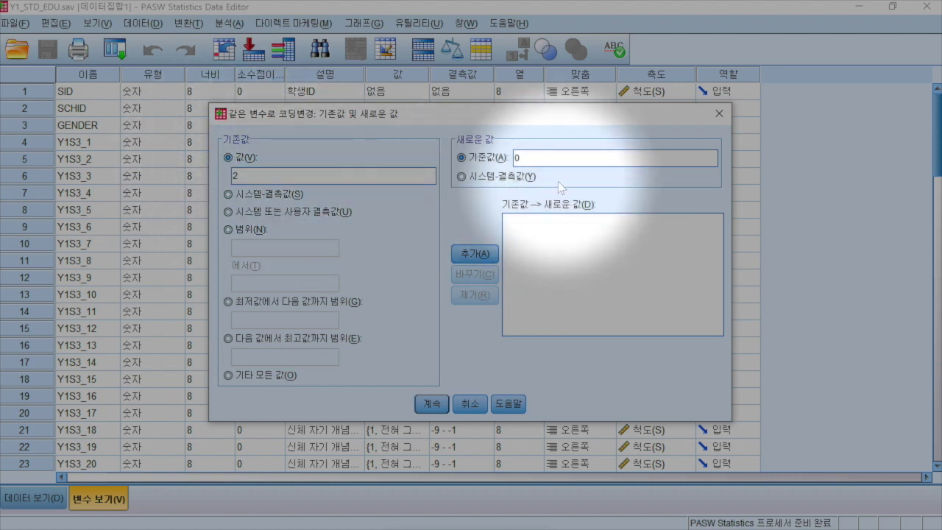
{"action": "left_click", "coordinate": [477, 255]}
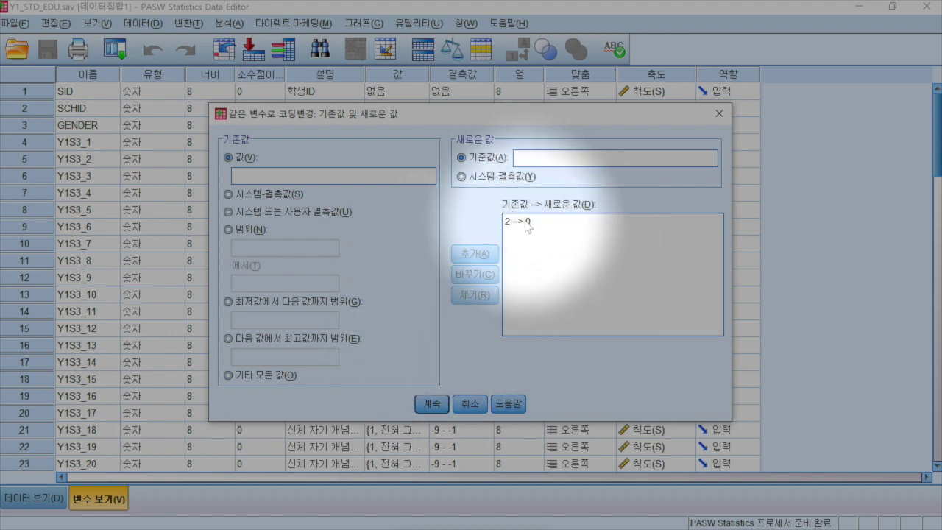
{"action": "left_click", "coordinate": [432, 404]}
{"action": "left_click", "coordinate": [352, 356]}
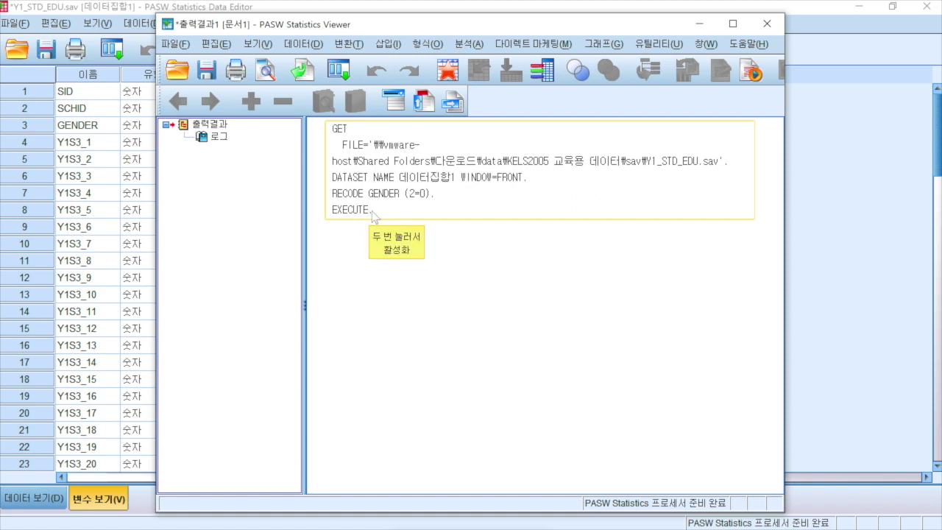
{"action": "left_click", "coordinate": [700, 25]}
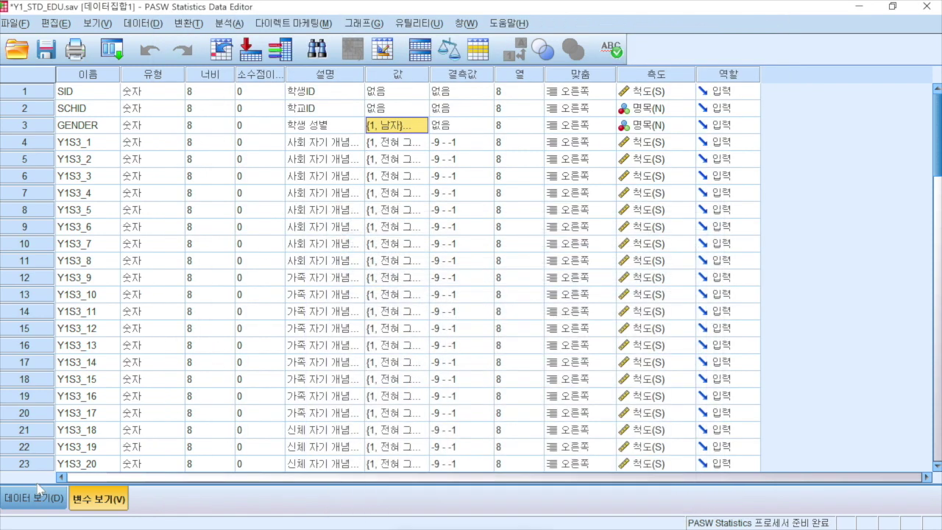
{"action": "double_click", "coordinate": [37, 126]}
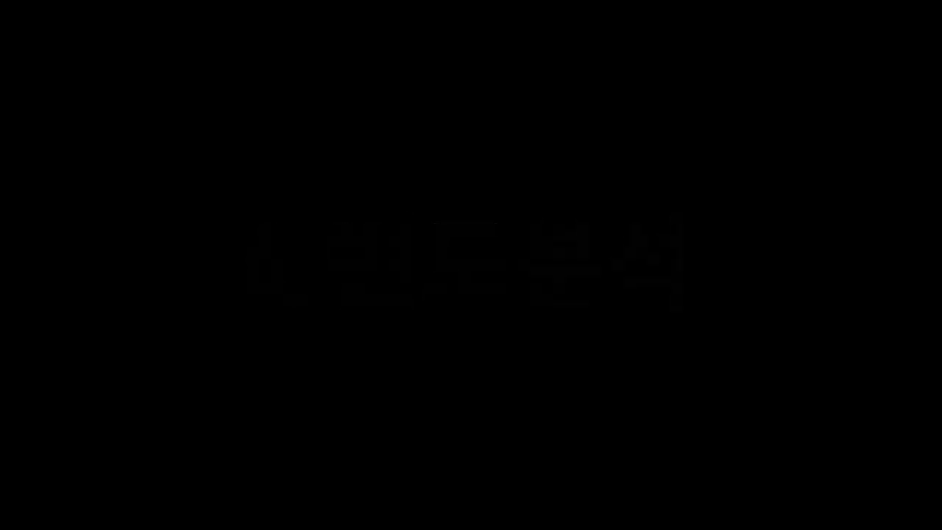
Start a 빈도분석 and add 학생 성별 [GENDER] as its variable
{"action": "left_click", "coordinate": [229, 24]}
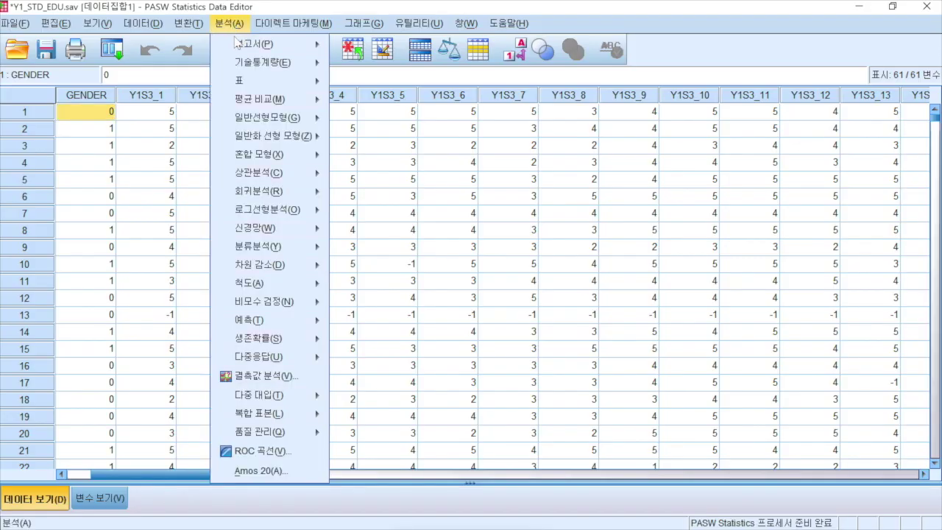
{"action": "mouse_move", "coordinate": [244, 65]}
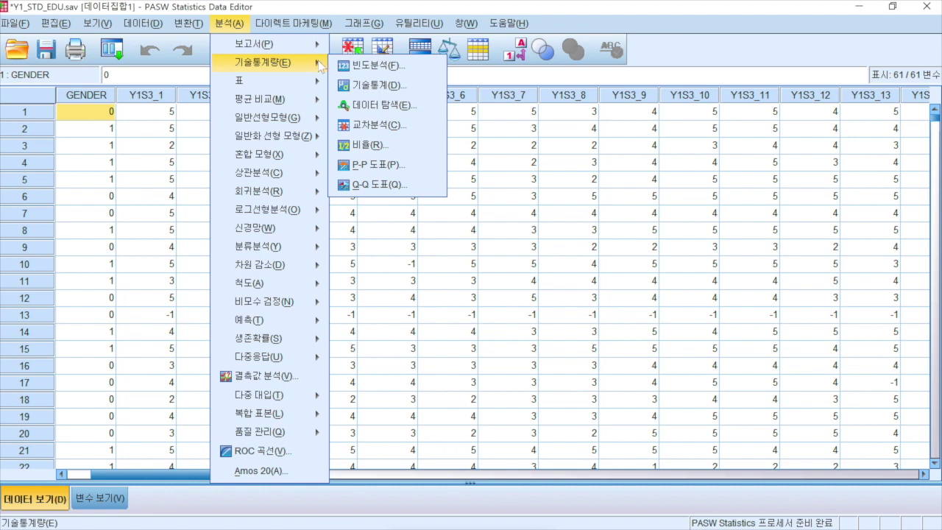
{"action": "left_click", "coordinate": [407, 66]}
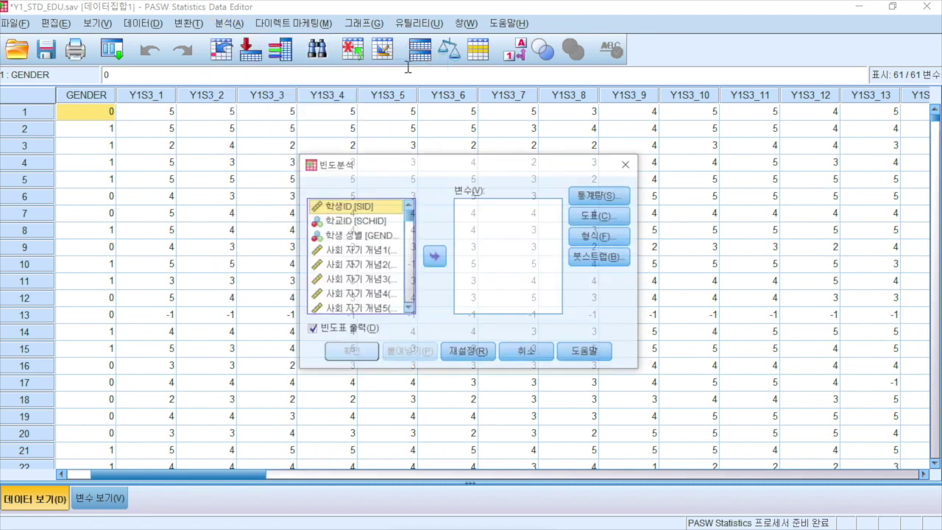
{"action": "left_click", "coordinate": [378, 237]}
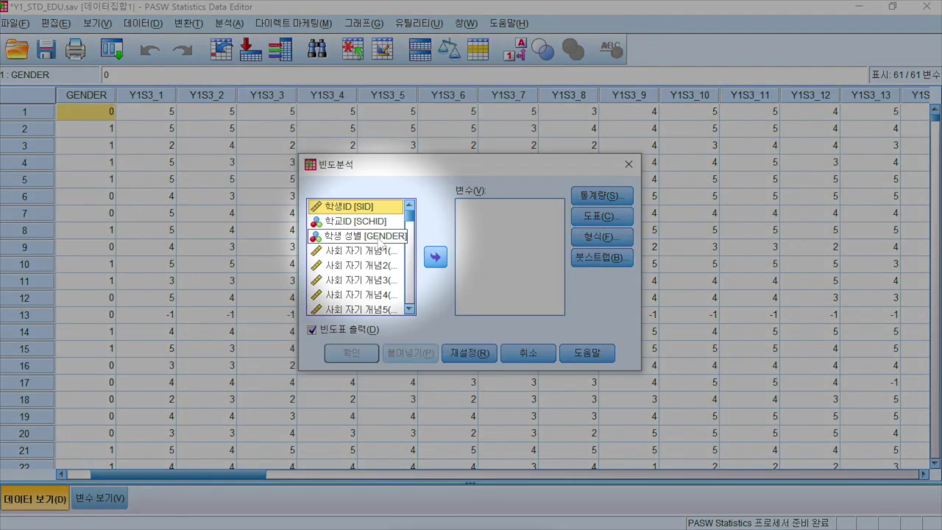
{"action": "left_click", "coordinate": [435, 256]}
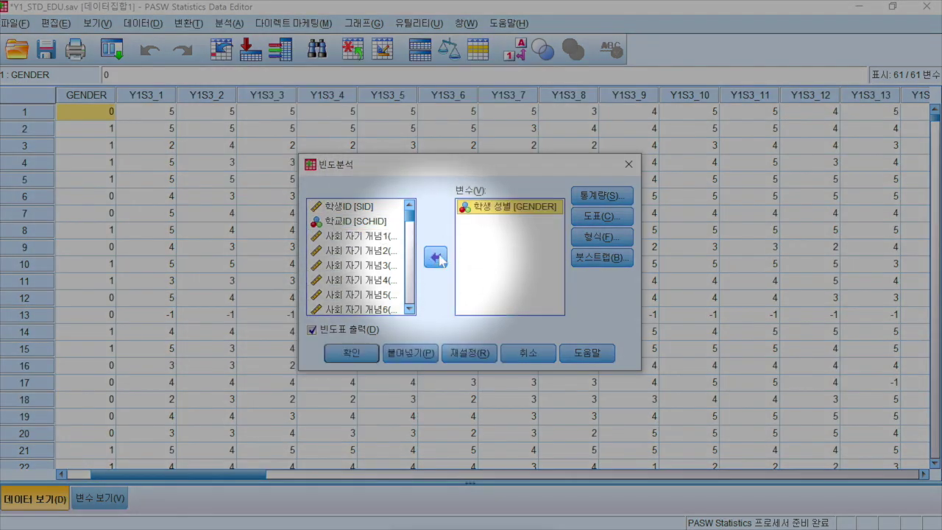
Include the mean (평균), standard deviation (표준편차), skewness (왜도) and kurtosis (첨도) in the frequency analysis statistics
{"action": "left_click", "coordinate": [602, 196]}
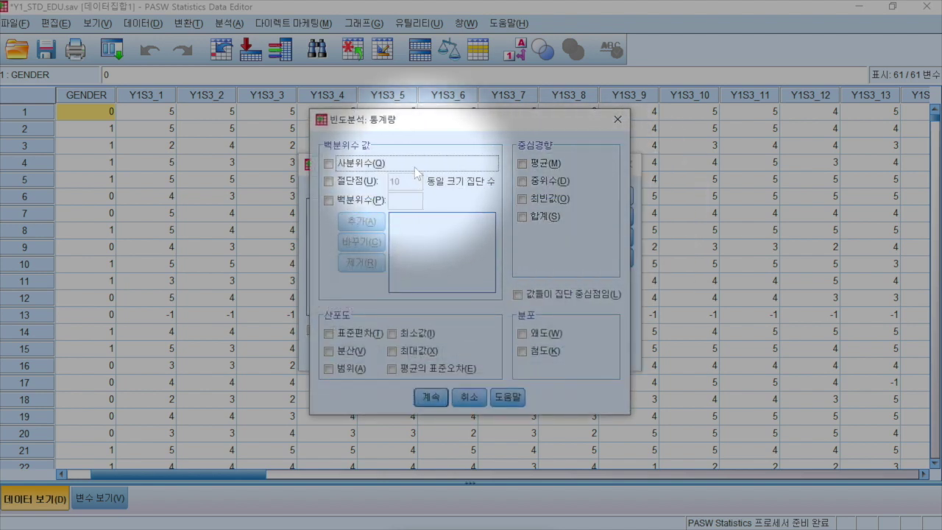
{"action": "left_click", "coordinate": [542, 164]}
{"action": "left_click", "coordinate": [346, 335]}
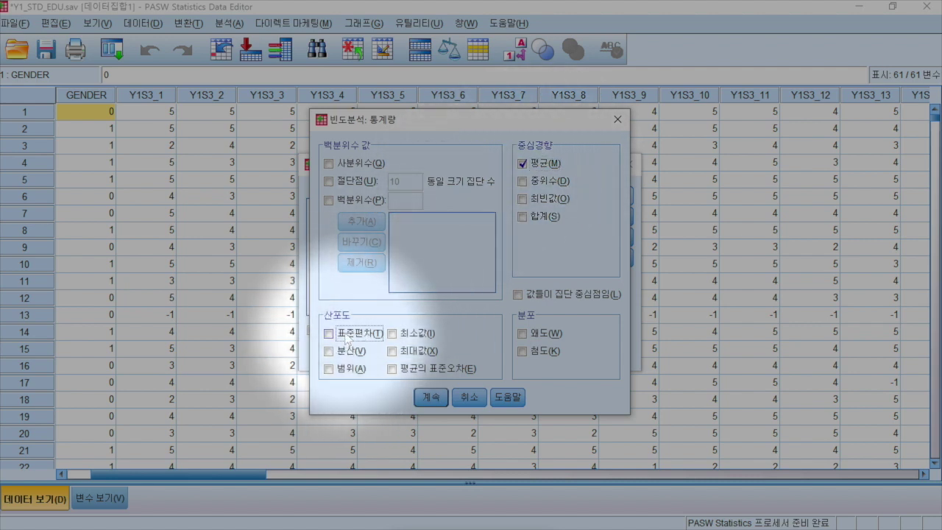
{"action": "left_click", "coordinate": [544, 334]}
{"action": "left_click", "coordinate": [542, 354]}
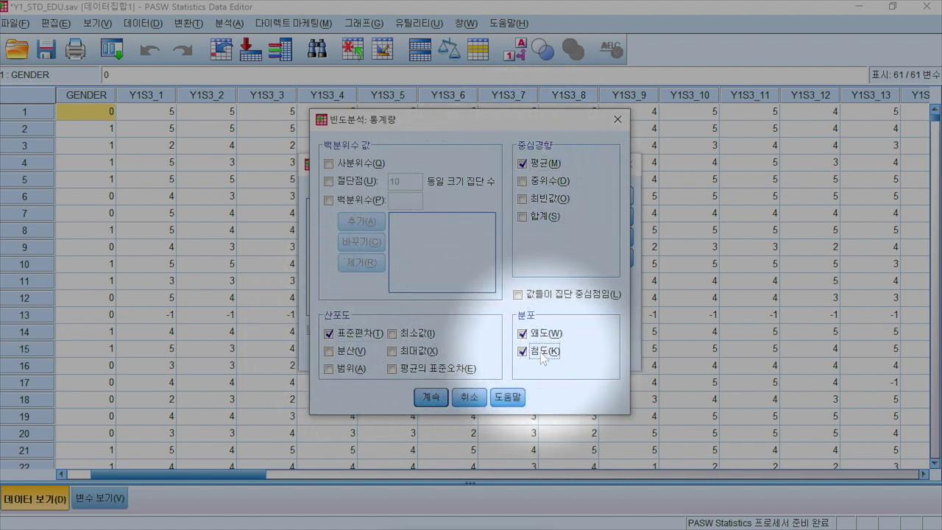
{"action": "left_click", "coordinate": [430, 398]}
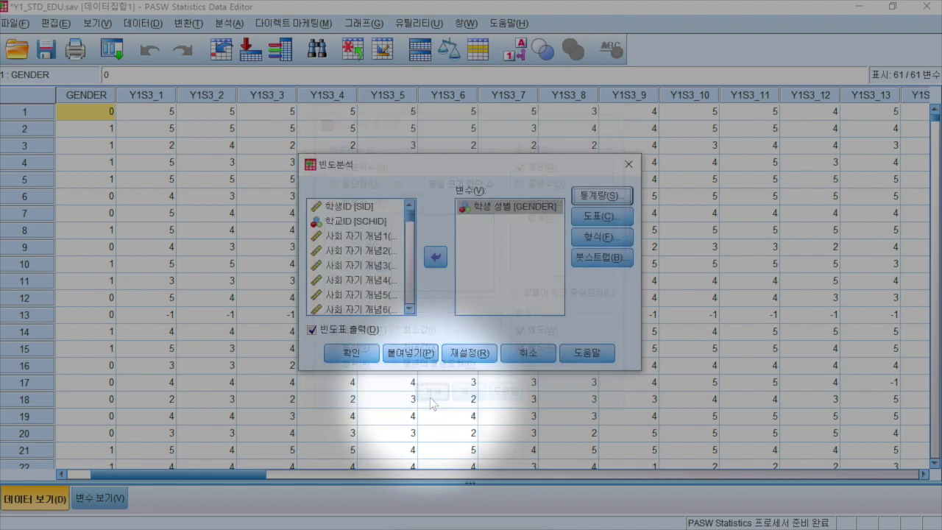
Add a bar chart (막대도표) with frequencies as chart values and run the GENDER frequency analysis
{"action": "left_click", "coordinate": [610, 218]}
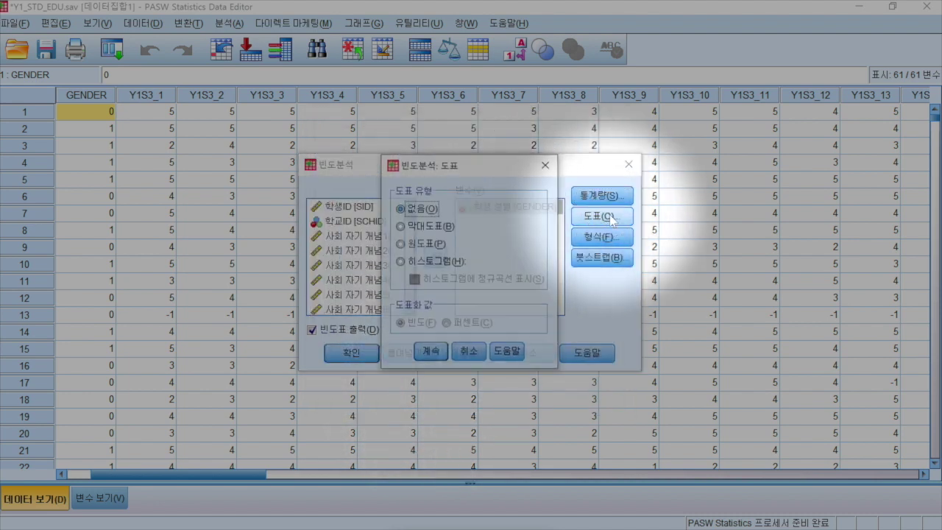
{"action": "left_click", "coordinate": [426, 228]}
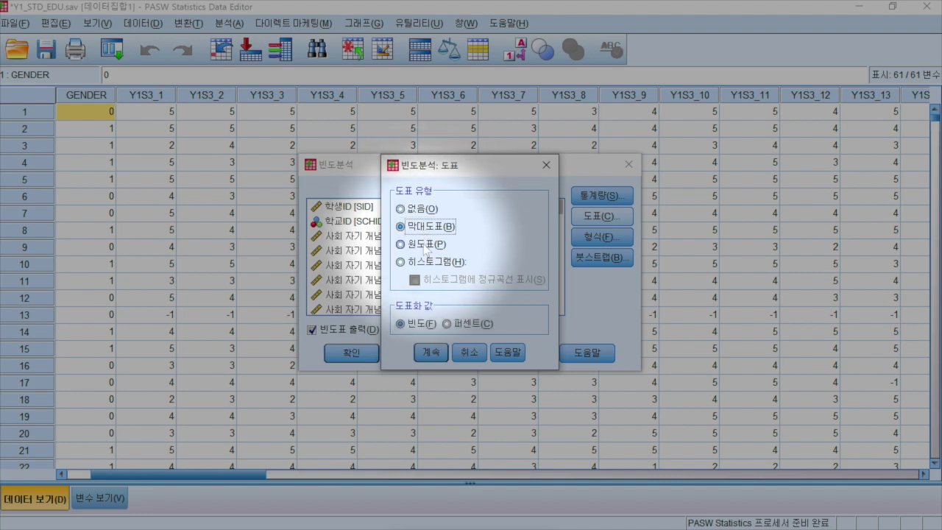
{"action": "left_click", "coordinate": [433, 353]}
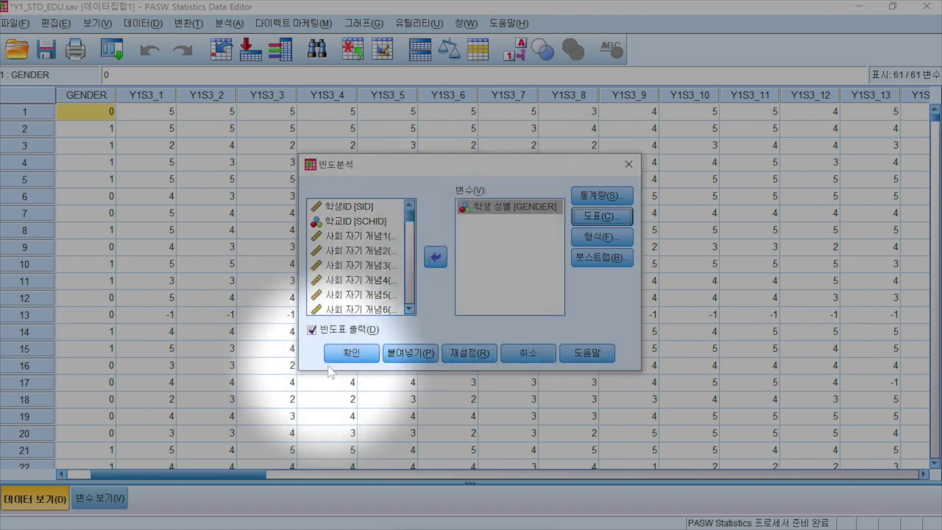
{"action": "left_click", "coordinate": [347, 354]}
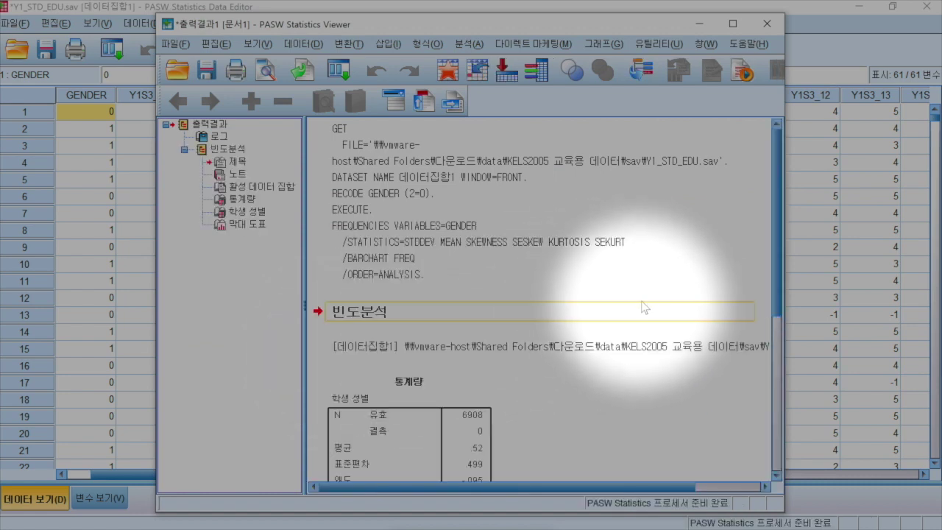
Review the 통계량 table, the 학생 성별 frequency table and the bar chart, and minimize the output viewer
{"action": "scroll", "coordinate": [642, 307], "scroll_direction": "down", "scroll_amount": 5}
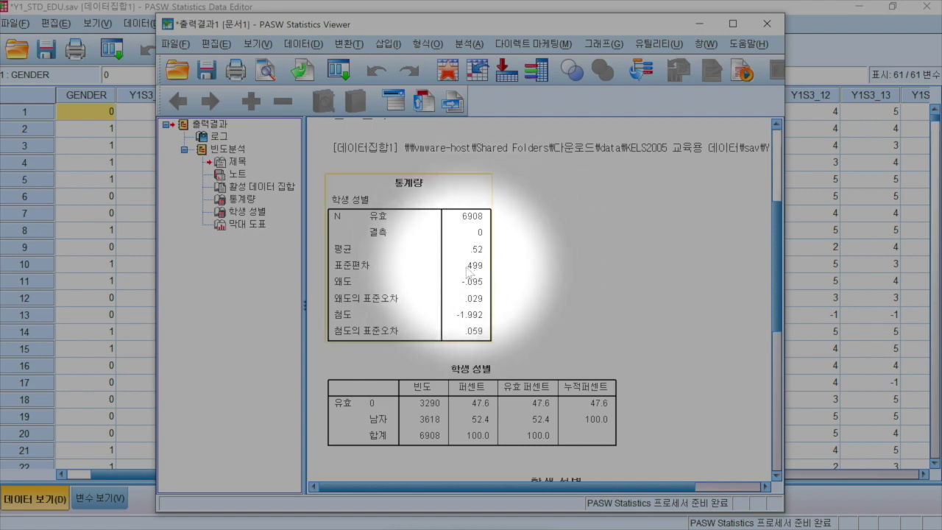
{"action": "scroll", "coordinate": [485, 320], "scroll_direction": "down", "scroll_amount": 5}
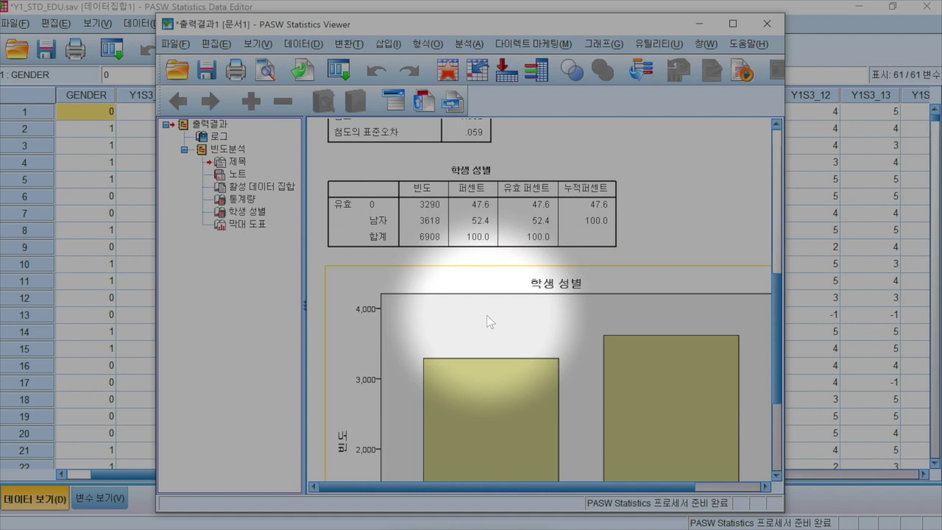
{"action": "scroll", "coordinate": [486, 317], "scroll_direction": "down", "scroll_amount": 3}
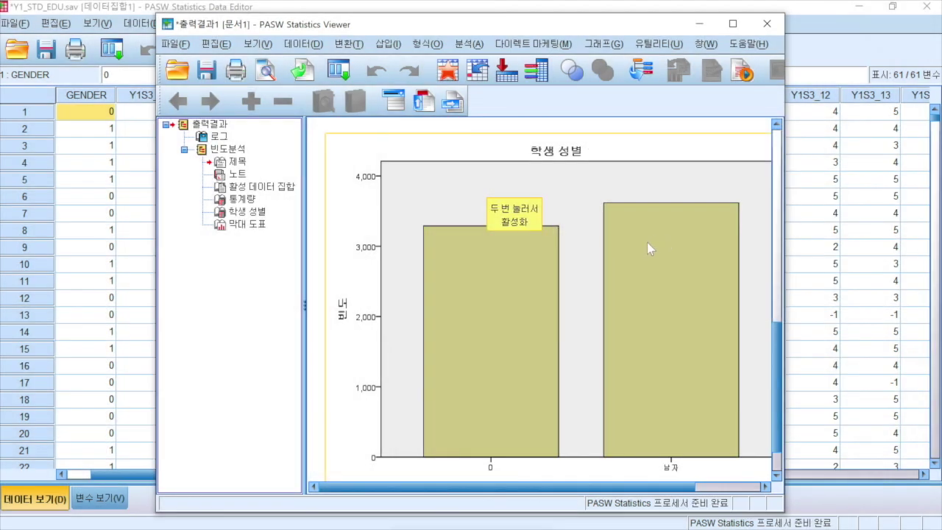
{"action": "left_click", "coordinate": [702, 23]}
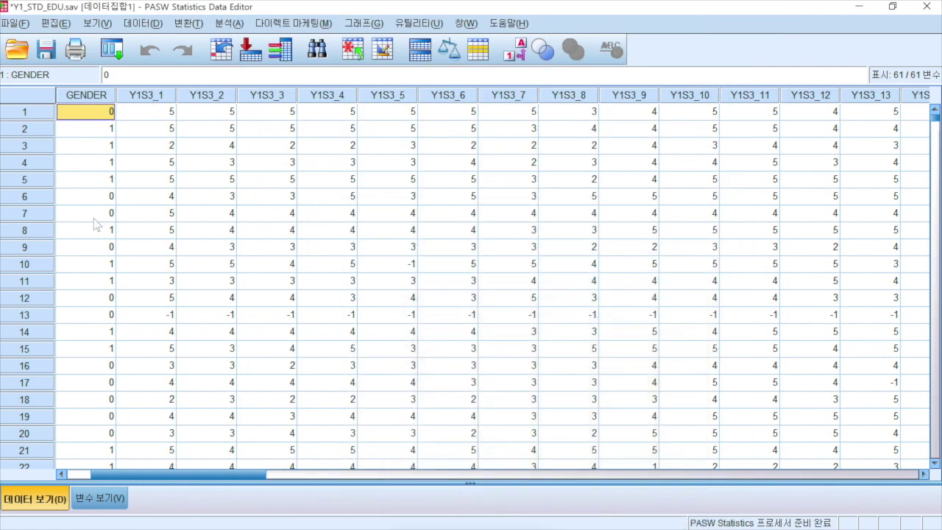
Return to 변수 보기 and inspect the lower and upper limits of Y1S3_1's missing-value range
{"action": "left_click", "coordinate": [109, 498]}
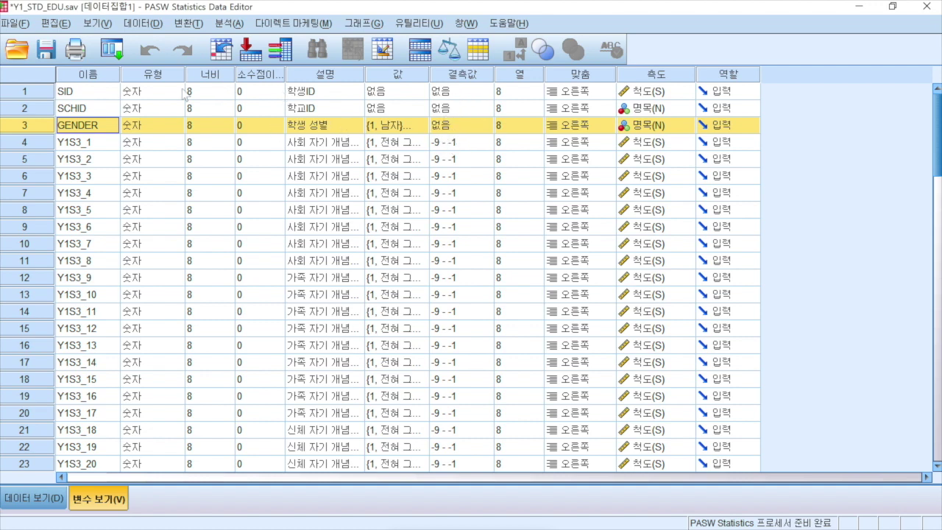
{"action": "left_click", "coordinate": [76, 91]}
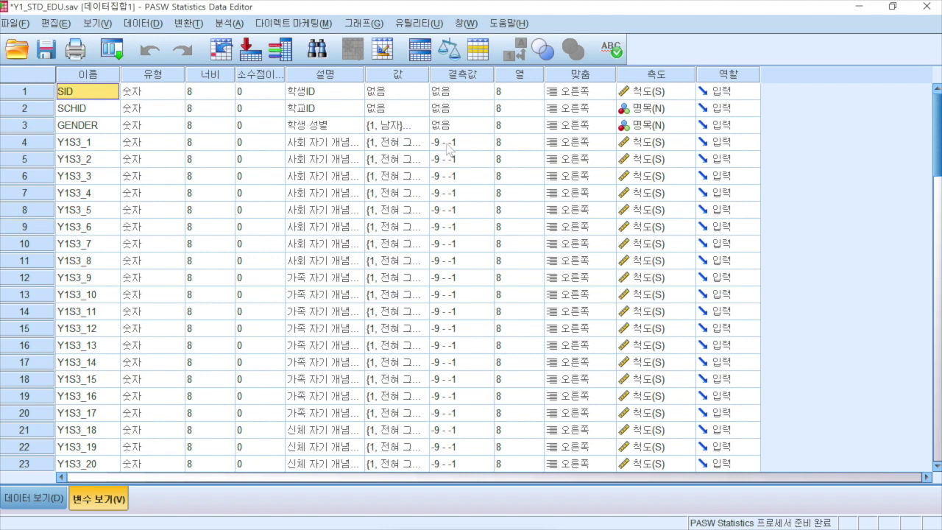
{"action": "left_click", "coordinate": [478, 143]}
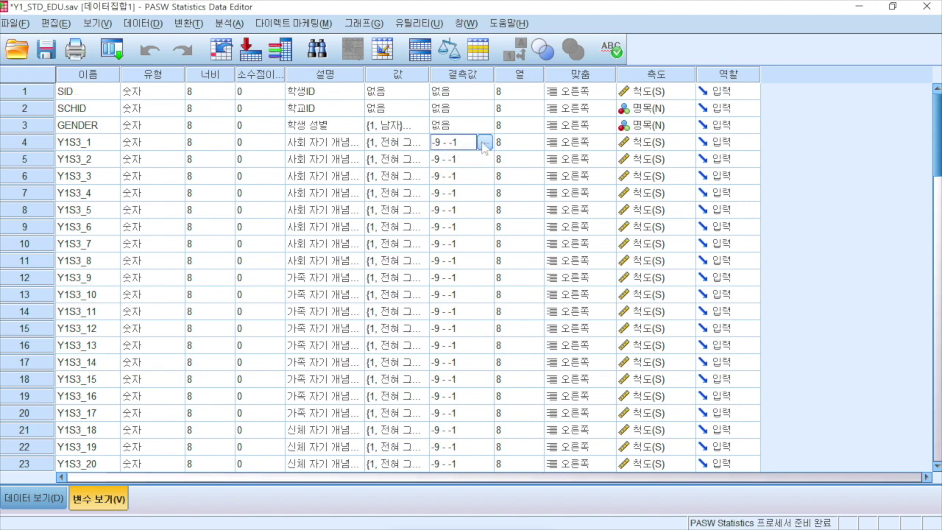
{"action": "left_click", "coordinate": [485, 142]}
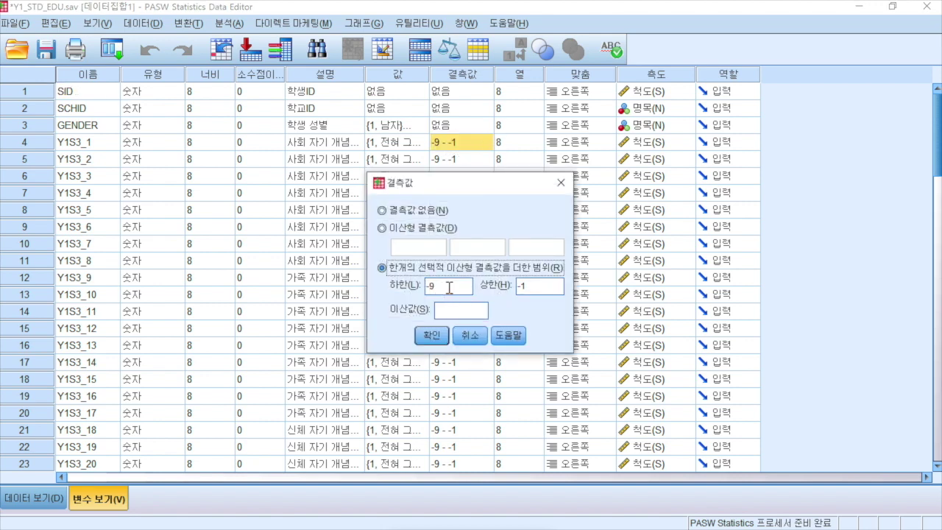
{"action": "left_click_drag", "start_coordinate": [447, 286], "coordinate": [414, 286]}
{"action": "left_click", "coordinate": [537, 286]}
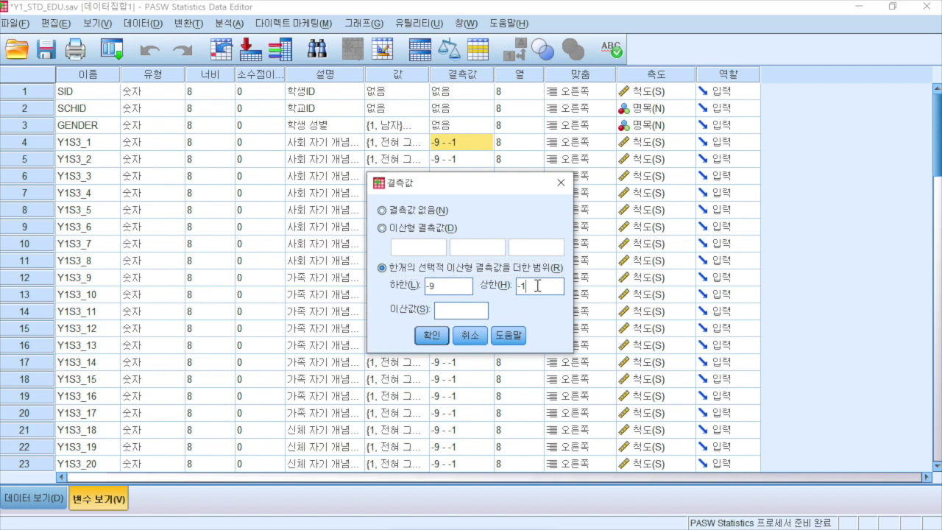
{"action": "left_click", "coordinate": [431, 336]}
Look through the Y1S3_1 column in 데이터 보기 for cases coded as missing with -1
{"action": "double_click", "coordinate": [35, 141]}
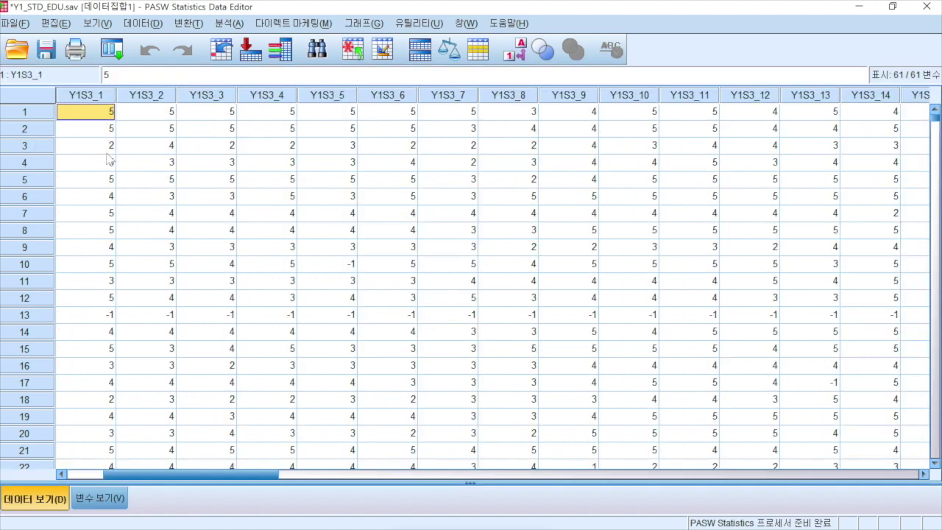
{"action": "scroll", "coordinate": [106, 145], "scroll_direction": "down", "scroll_amount": 2}
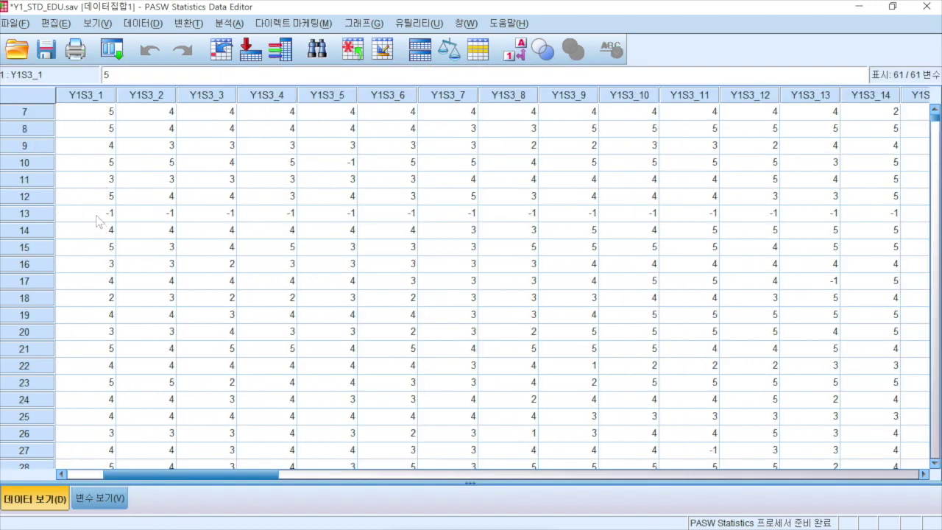
{"action": "left_click", "coordinate": [98, 215]}
{"action": "scroll", "coordinate": [101, 332], "scroll_direction": "down", "scroll_amount": 2}
{"action": "scroll", "coordinate": [100, 333], "scroll_direction": "down", "scroll_amount": 11}
{"action": "scroll", "coordinate": [101, 332], "scroll_direction": "down", "scroll_amount": 14}
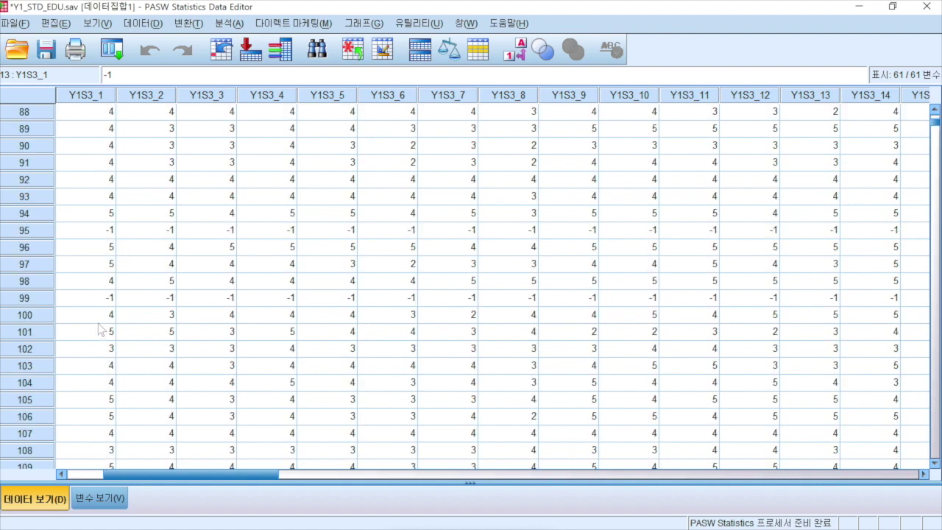
{"action": "left_click", "coordinate": [98, 230]}
{"action": "left_click", "coordinate": [96, 298]}
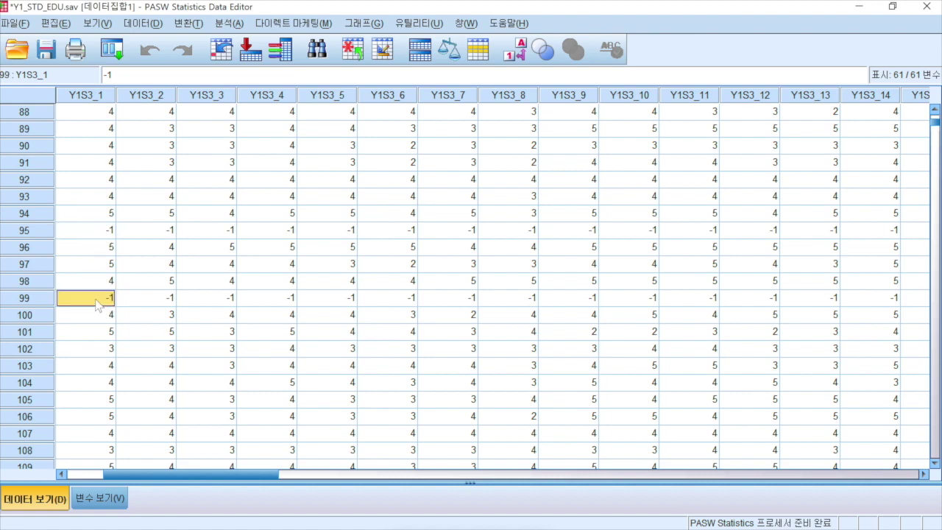
{"action": "scroll", "coordinate": [97, 304], "scroll_direction": "up", "scroll_amount": 20}
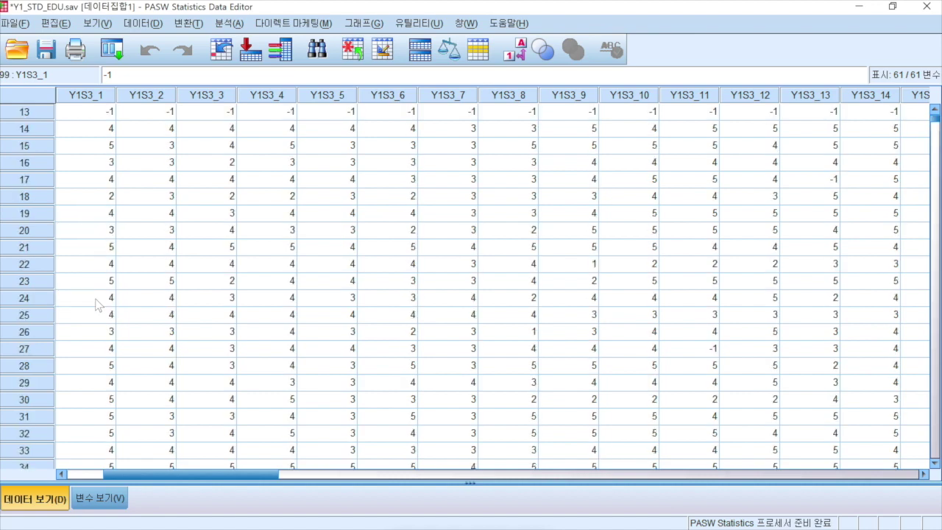
Set Y1S3_1's column width (열) to 20 in 변수 보기 and view the column in 데이터 보기
{"action": "left_click", "coordinate": [103, 498]}
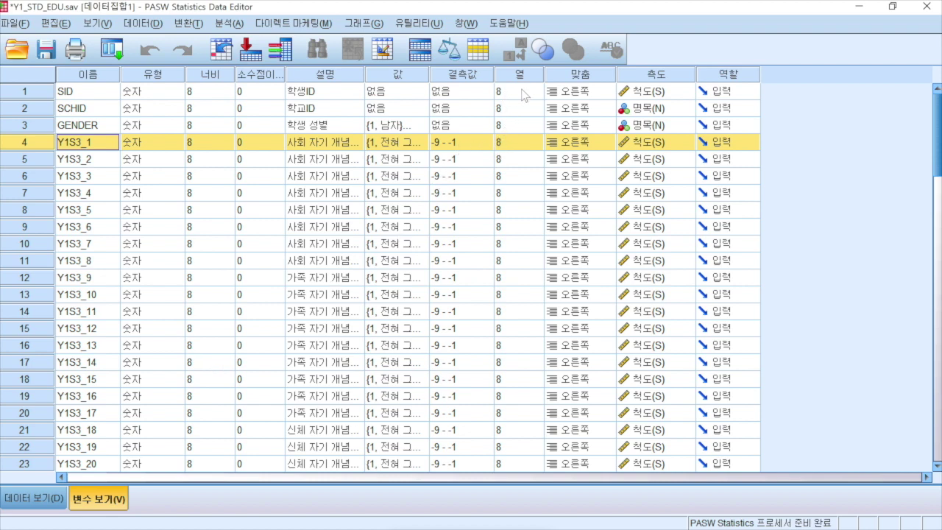
{"action": "left_click", "coordinate": [512, 141]}
{"action": "left_click_drag", "start_coordinate": [513, 141], "coordinate": [493, 142]}
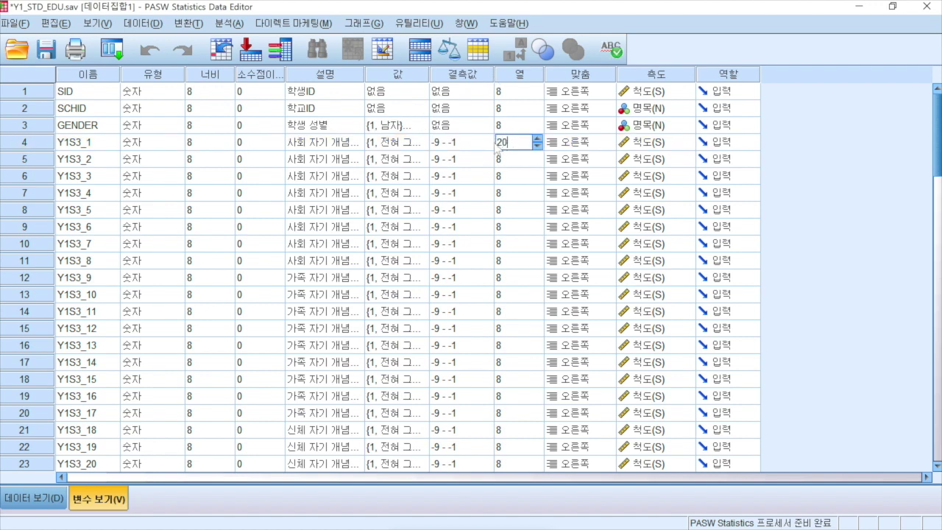
{"action": "key", "text": "Tab"}
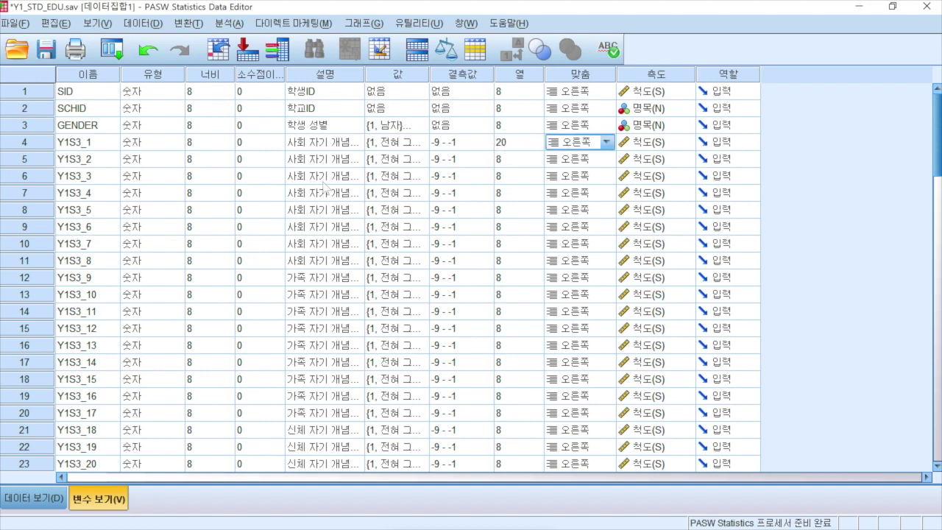
{"action": "left_click", "coordinate": [35, 144]}
{"action": "double_click", "coordinate": [35, 145]}
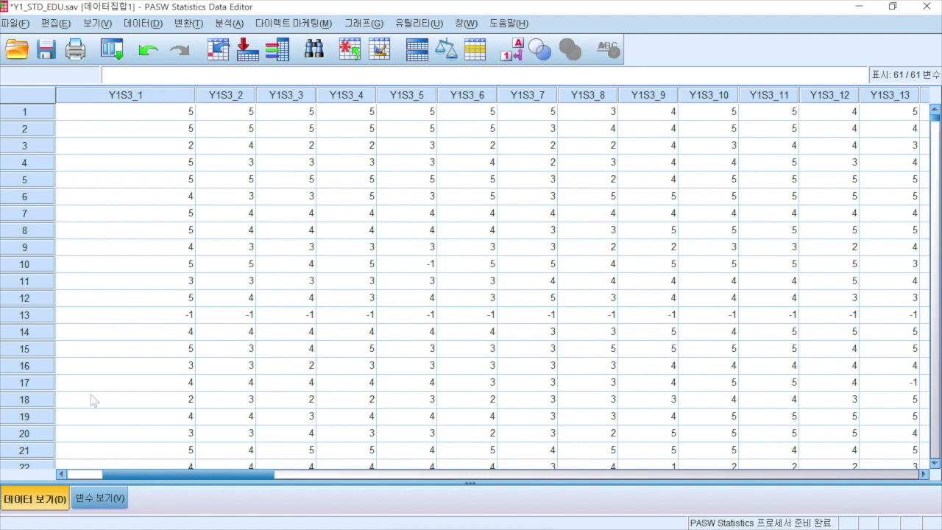
Check Y1S3_1's 열 setting in 변수 보기 and narrow its column in 데이터 보기 back to width 8
{"action": "left_click", "coordinate": [100, 498]}
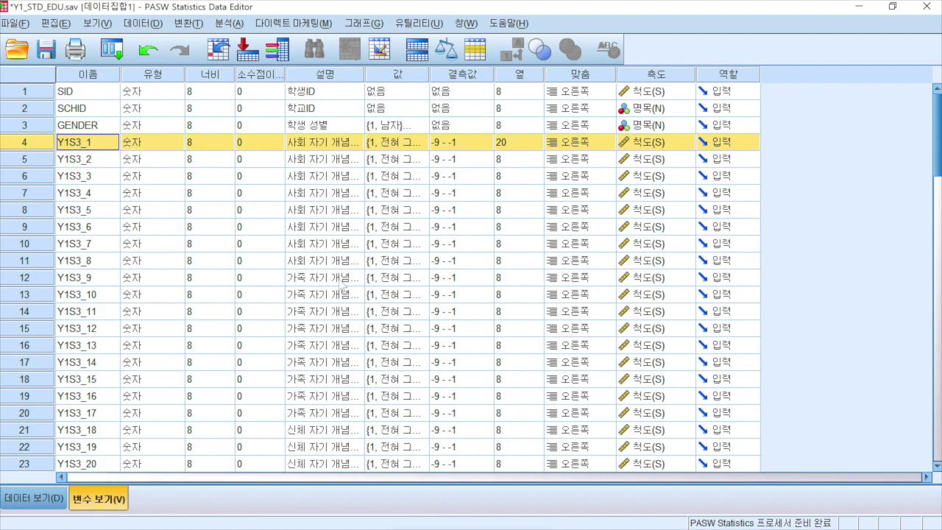
{"action": "left_click", "coordinate": [500, 142]}
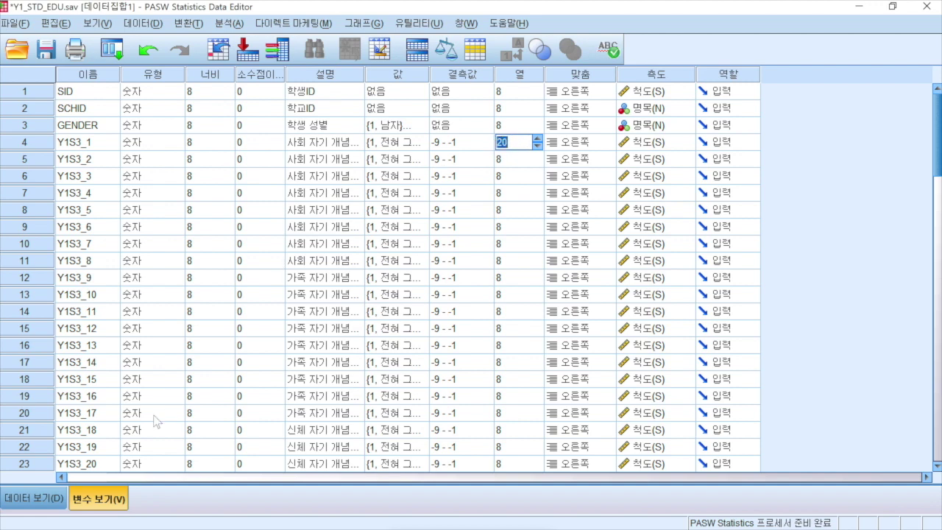
{"action": "left_click", "coordinate": [46, 500]}
{"action": "left_click_drag", "start_coordinate": [184, 89], "coordinate": [106, 93]}
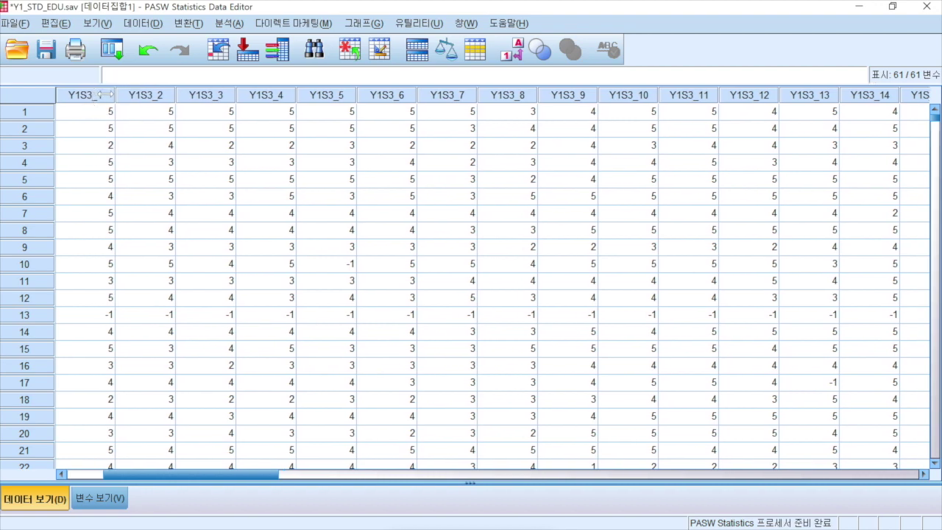
Return to 변수 보기, review the measurement level options for SID and keep 척도(S)
{"action": "left_click", "coordinate": [92, 500]}
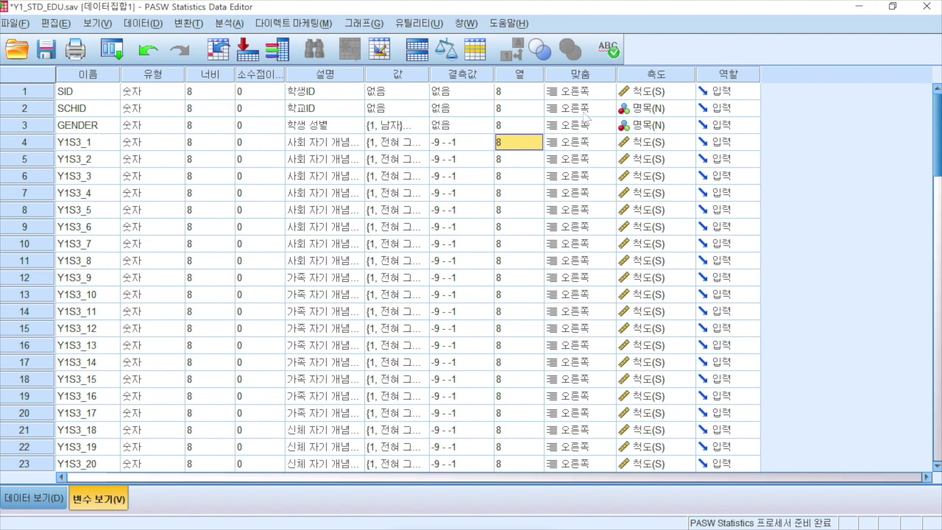
{"action": "left_click", "coordinate": [666, 96]}
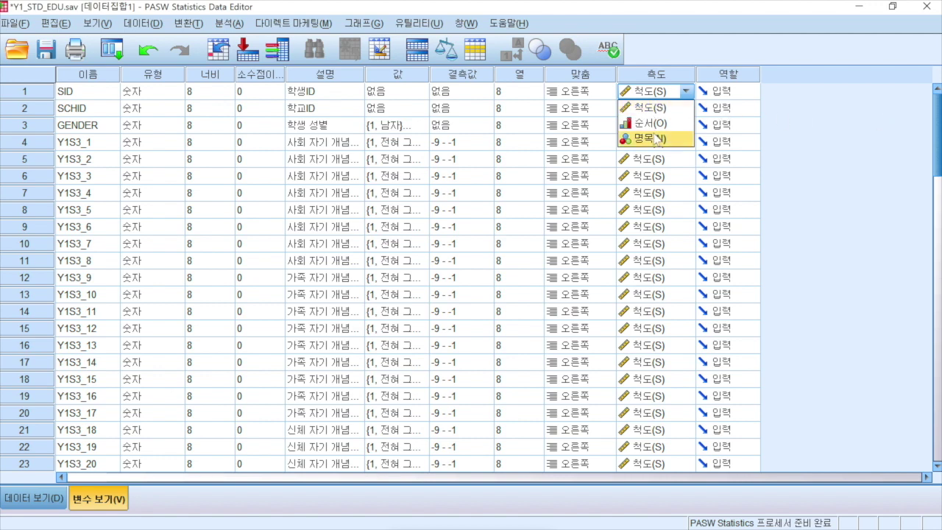
{"action": "left_click", "coordinate": [636, 107]}
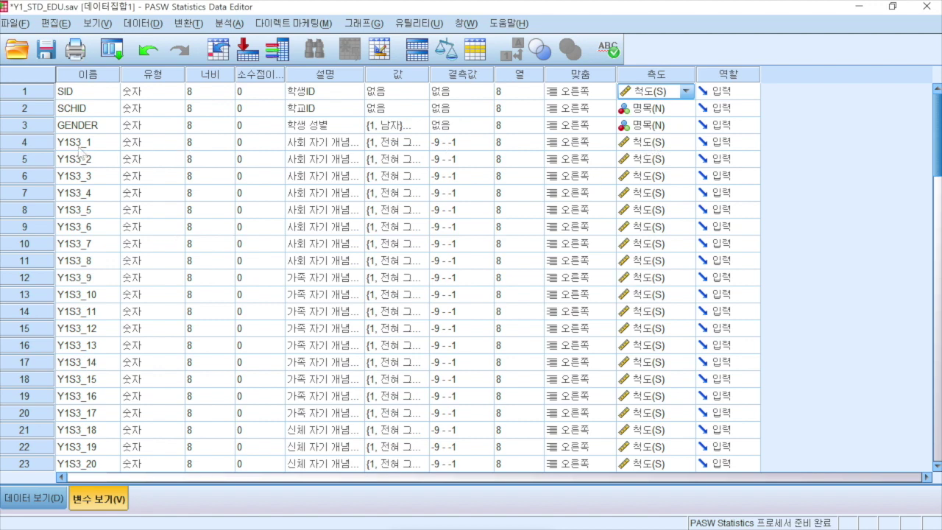
Examine Y1S3_1's measurement level and the labels of the 사회 자기 개념 items Y1S3_1 through Y1S3_8
{"action": "left_click", "coordinate": [660, 146]}
{"action": "left_click", "coordinate": [660, 146]}
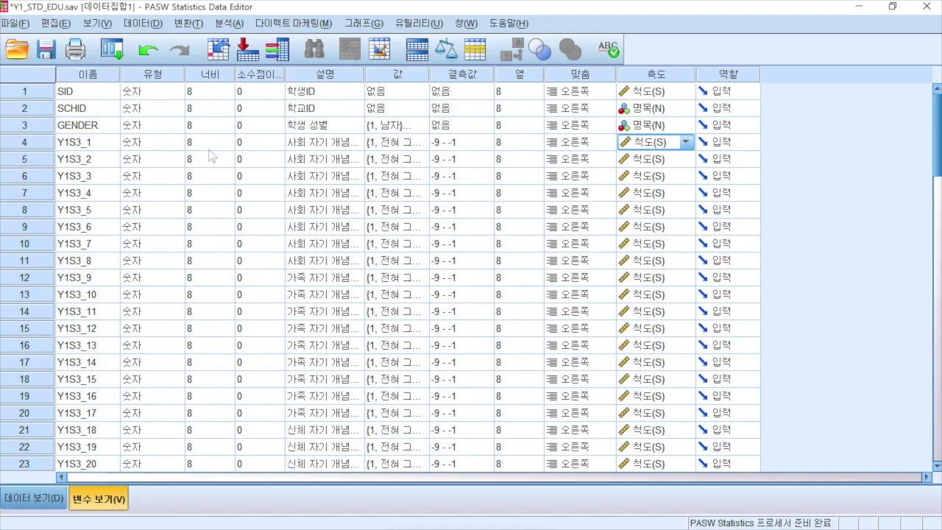
{"action": "left_click", "coordinate": [340, 147]}
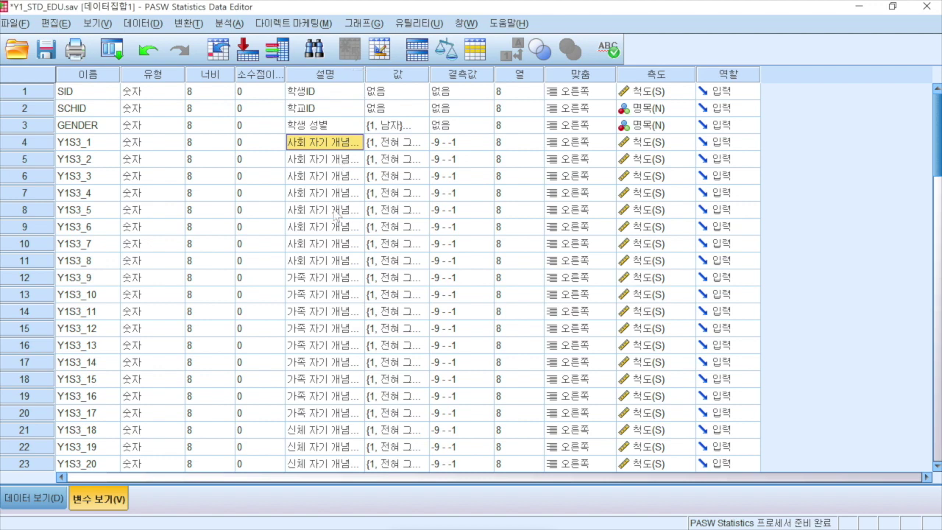
{"action": "left_click", "coordinate": [321, 262]}
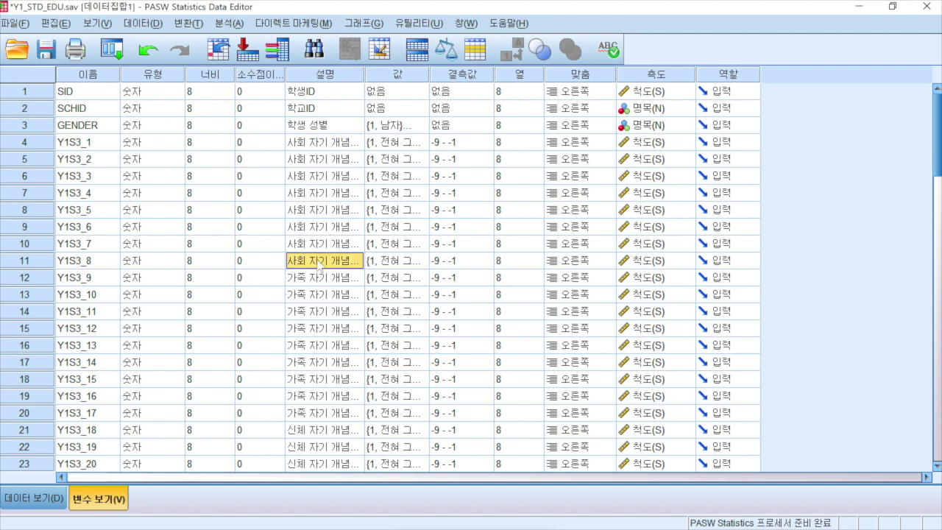
Start a 변수 계산 computation for the 사회 자기 개념 items with the target variable Y1SC_S
{"action": "left_click_drag", "start_coordinate": [324, 143], "coordinate": [324, 270]}
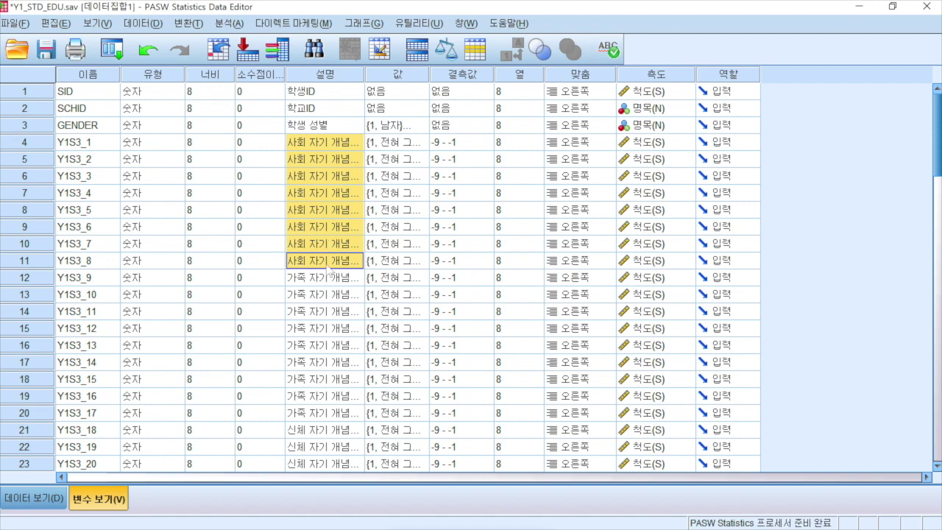
{"action": "left_click", "coordinate": [324, 147]}
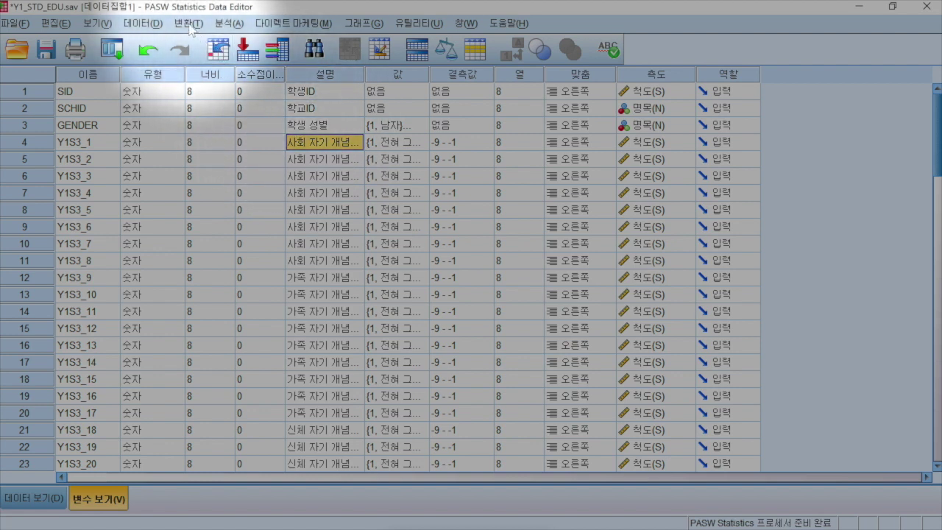
{"action": "left_click", "coordinate": [190, 25]}
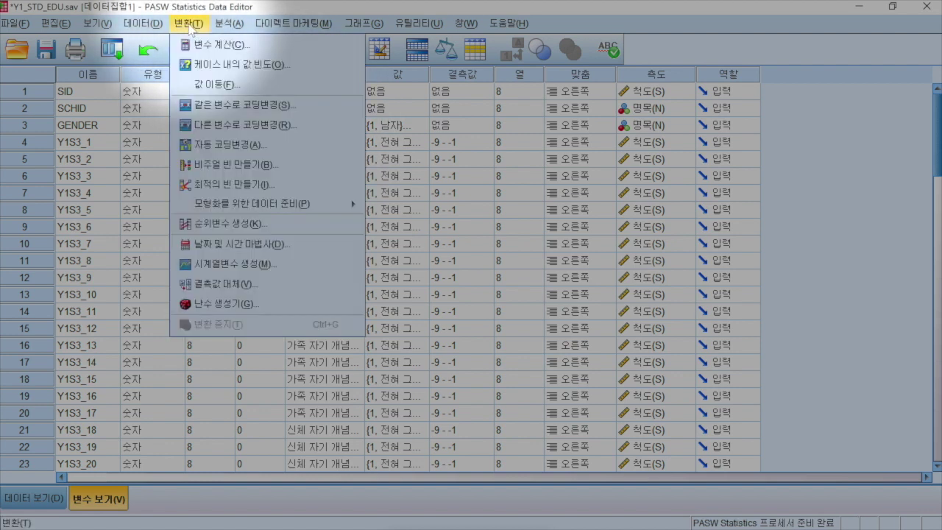
{"action": "left_click", "coordinate": [248, 44]}
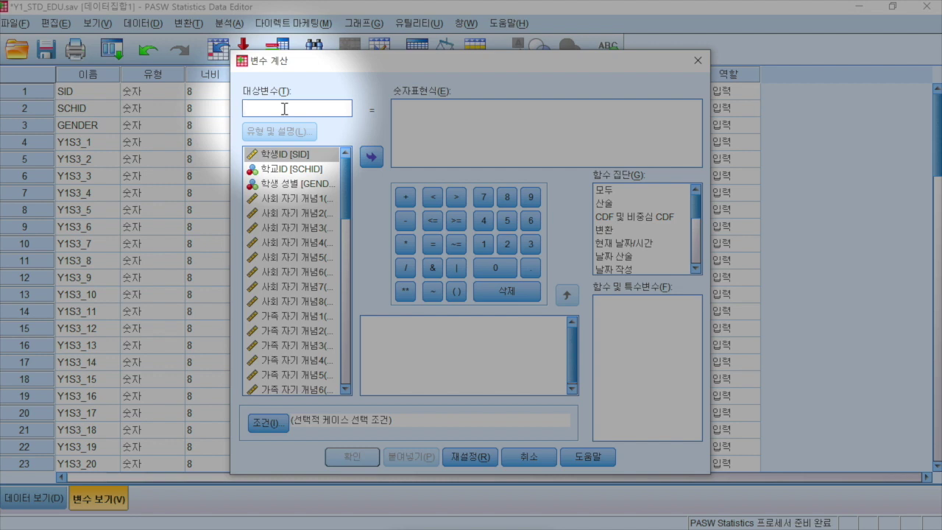
{"action": "type", "text": "Y1SC_S"}
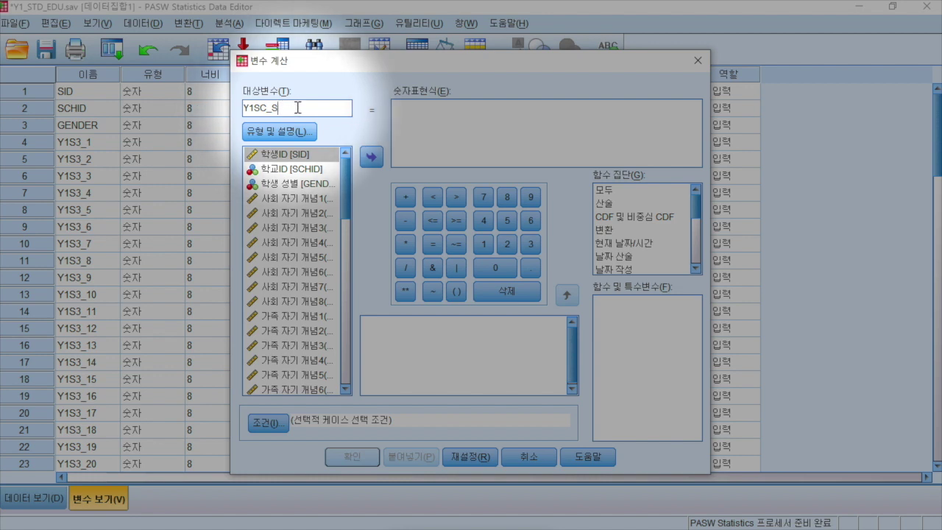
Begin the numeric expression with mean( and add Y1S3_1, Y1S3_2, Y1S3_3 and Y1S3_4 from the variable list, separated by commas
{"action": "left_click", "coordinate": [419, 116]}
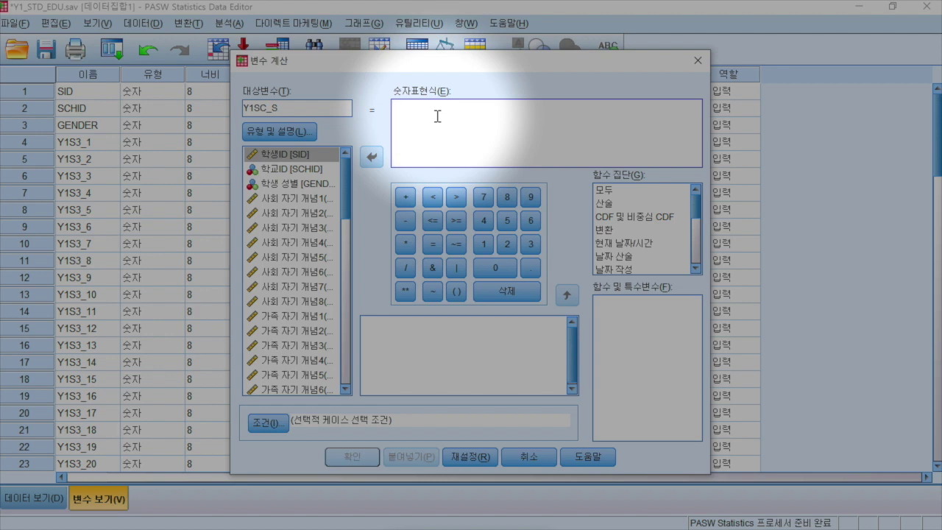
{"action": "type", "text": "mean("}
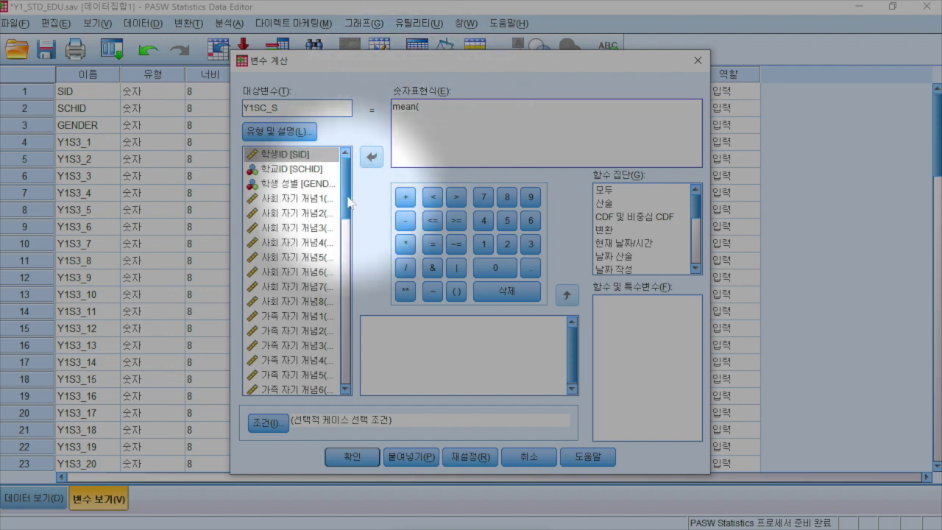
{"action": "left_click", "coordinate": [427, 108]}
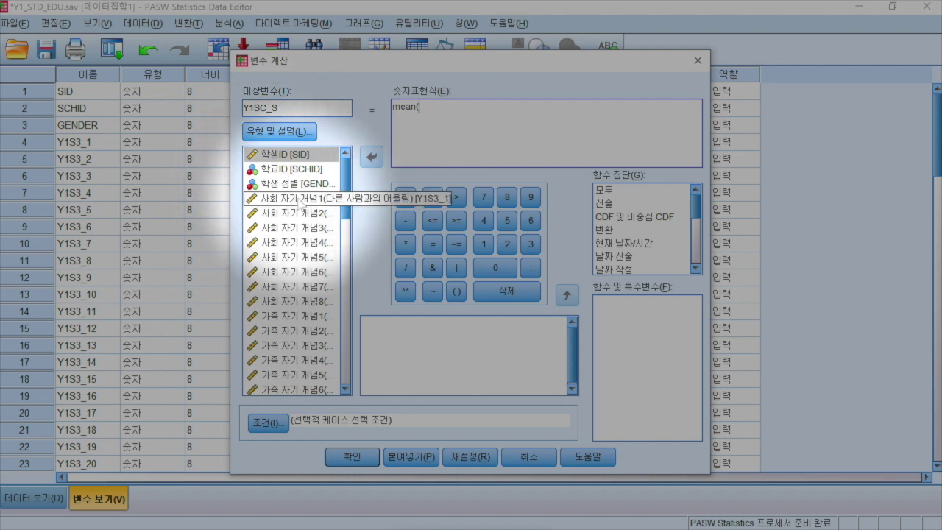
{"action": "double_click", "coordinate": [302, 199]}
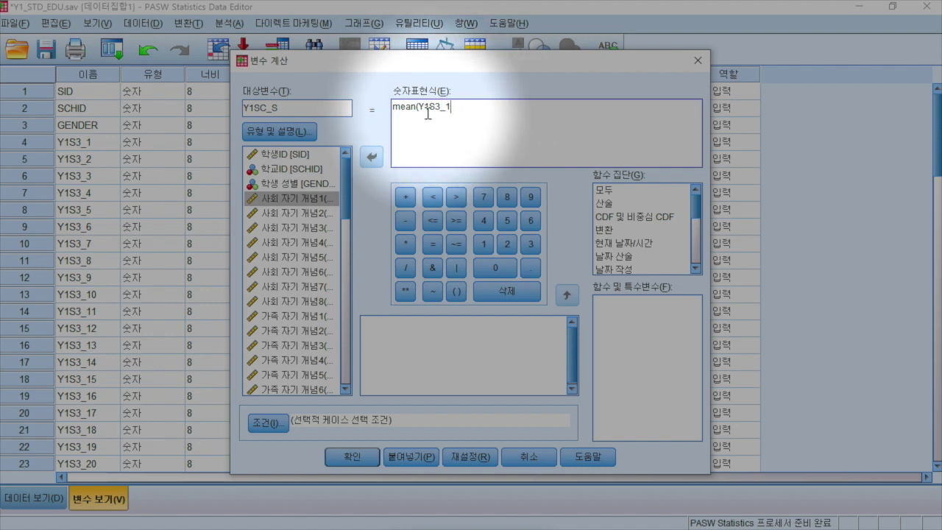
{"action": "double_click", "coordinate": [314, 213]}
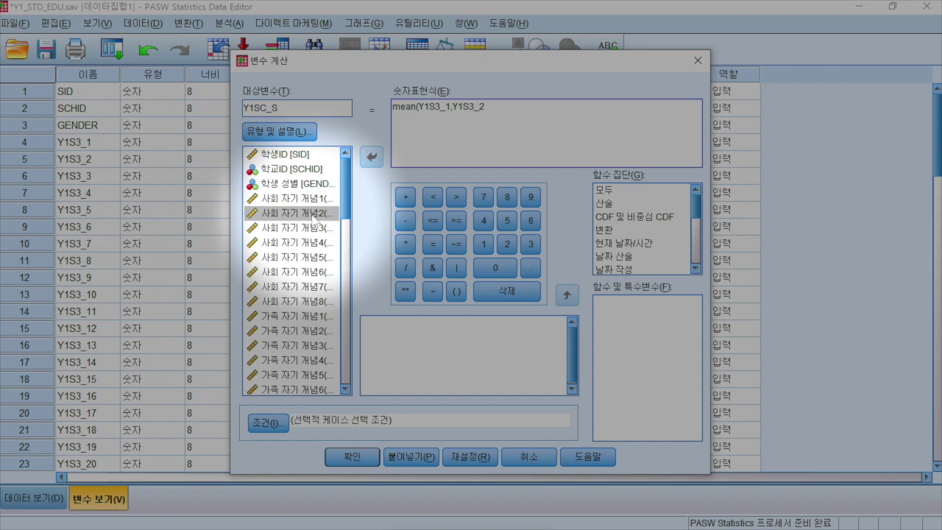
{"action": "double_click", "coordinate": [314, 228]}
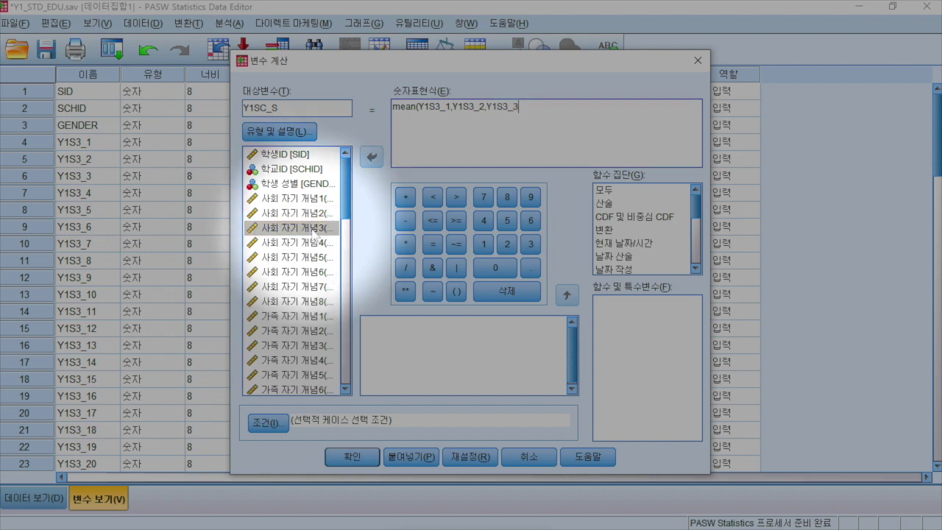
{"action": "type", "text": ","}
{"action": "double_click", "coordinate": [315, 243]}
{"action": "type", "text": ",Y1S3_4,Y1S3_5,"}
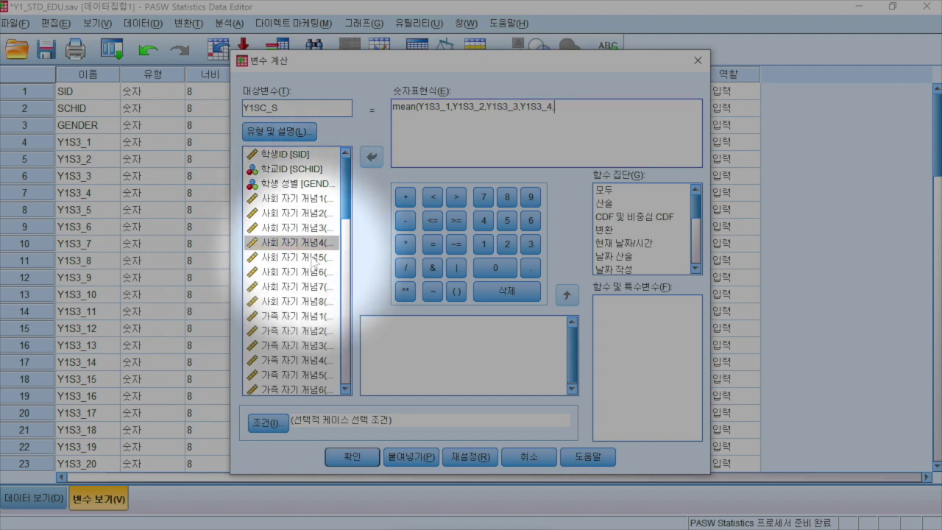
Add Y1S3_5, Y1S3_6, Y1S3_7 and Y1S3_8 from the variable list to the mean expression, separated by commas, and close the parenthesis
{"action": "double_click", "coordinate": [314, 258]}
{"action": "type", "text": ",Y1S3_6,"}
{"action": "double_click", "coordinate": [314, 272]}
{"action": "type", "text": ",Y1S3_6,"}
{"action": "left_click", "coordinate": [312, 287]}
{"action": "double_click", "coordinate": [309, 287]}
{"action": "type", "text": ",Y1S3_6,Y1S3_7,Y1S3_8"}
{"action": "double_click", "coordinate": [312, 301]}
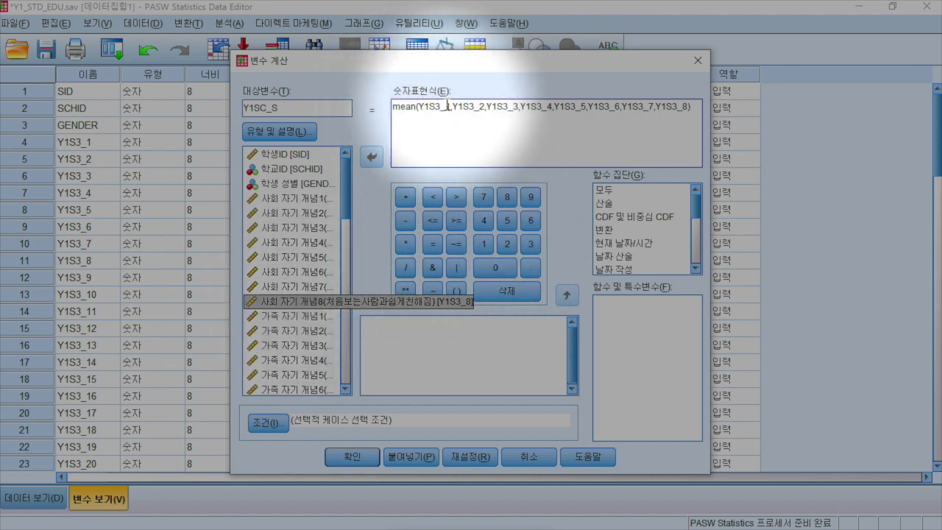
{"action": "left_click", "coordinate": [689, 109]}
{"action": "type", "text": ")"}
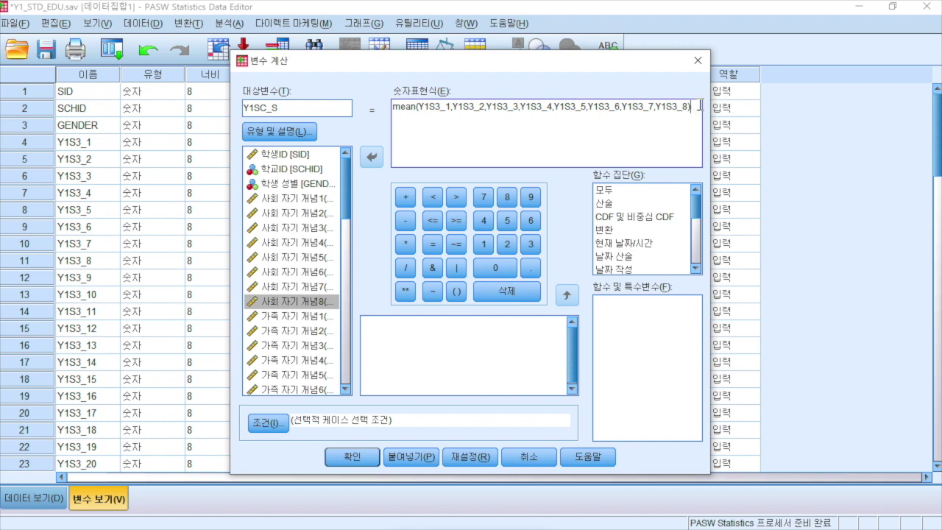
Cut the expression back to mean(Y1S3_1 and copy the Y1S3_1 item for reuse
{"action": "left_click_drag", "start_coordinate": [700, 106], "coordinate": [377, 107]}
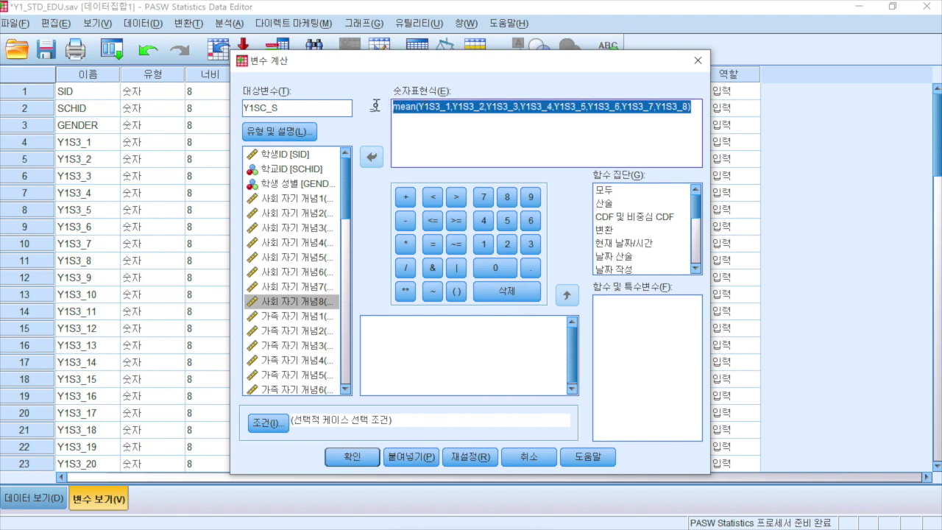
{"action": "left_click", "coordinate": [430, 109]}
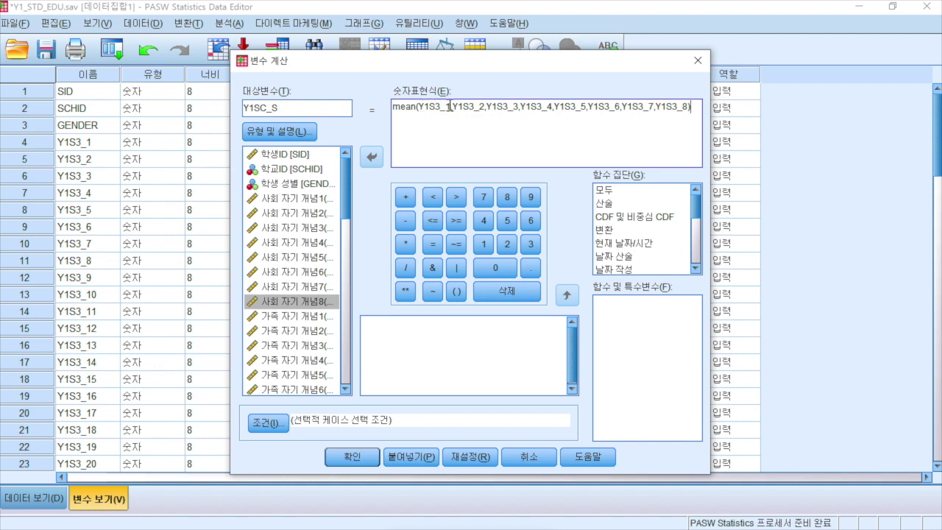
{"action": "left_click_drag", "start_coordinate": [451, 107], "coordinate": [419, 108]}
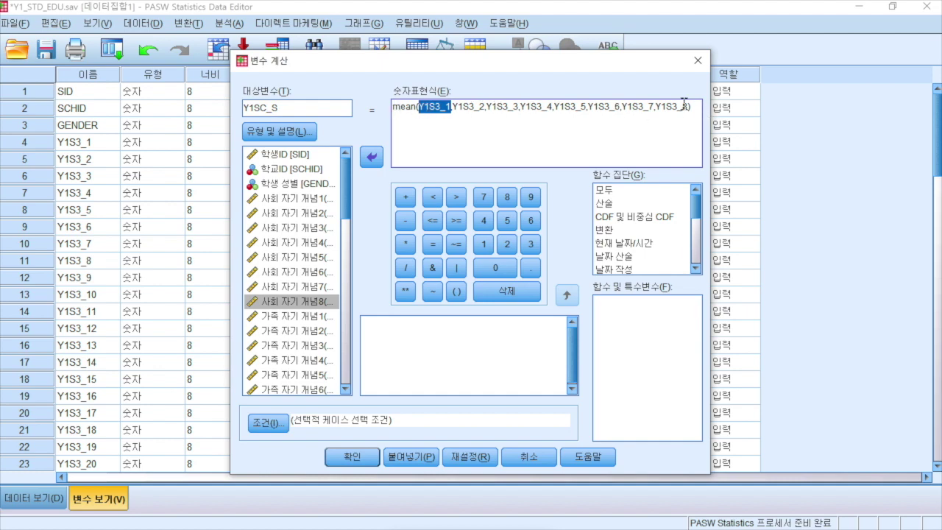
{"action": "left_click_drag", "start_coordinate": [693, 106], "coordinate": [454, 111]}
{"action": "key", "text": "BackSpace"}
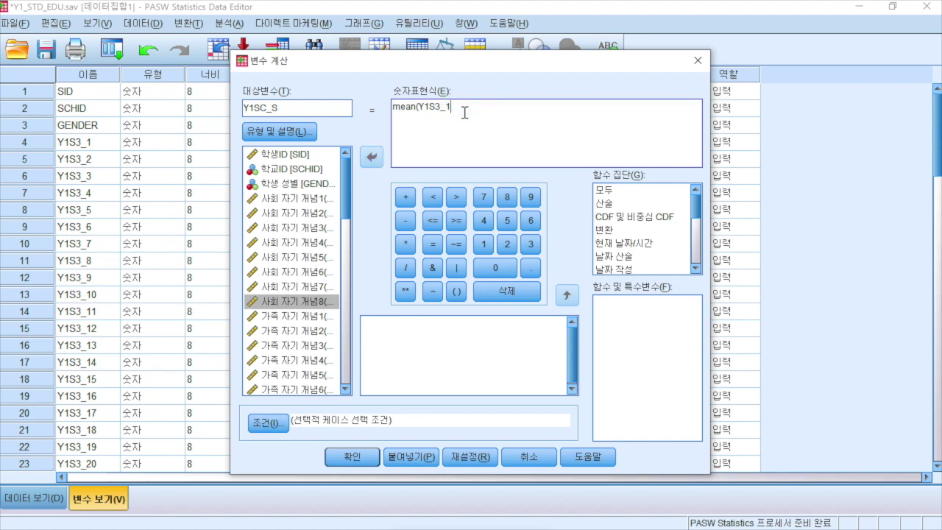
{"action": "key", "text": "shift+Left"}
{"action": "key", "text": "shift+Left"}
{"action": "key", "text": "shift+Left"}
{"action": "key", "text": "shift+Left"}
{"action": "key", "text": "shift+Left"}
{"action": "key", "text": "shift+Left"}
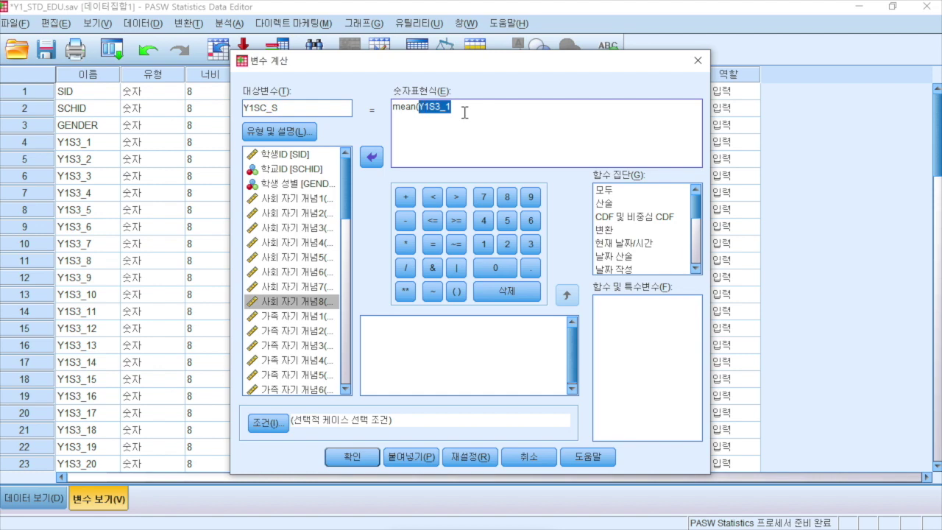
{"action": "key", "text": "Left"}
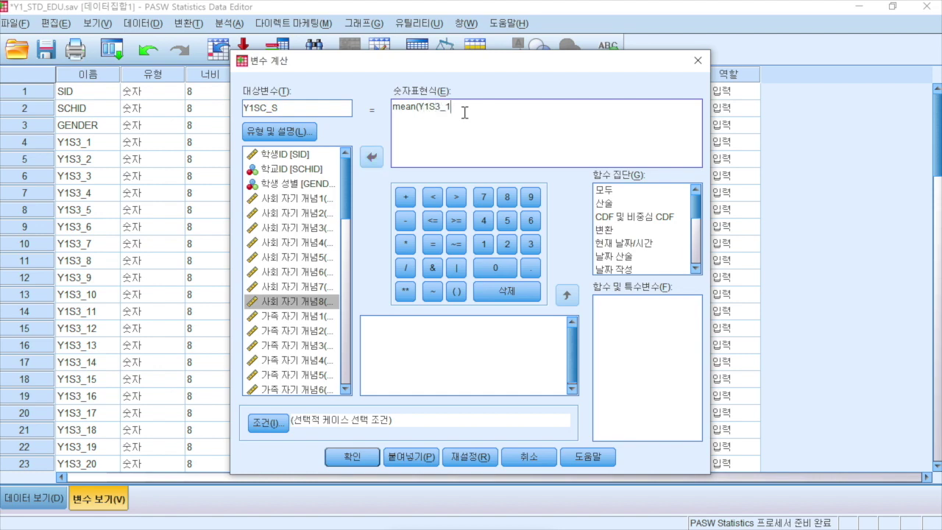
Append seven comma-separated copies of Y1S3_1 to the mean expression and close the parenthesis
{"action": "key", "text": "ctrl+v"}
{"action": "key", "text": "ctrl+v"}
{"action": "key", "text": "ctrl+v"}
{"action": "key", "text": "ctrl+v"}
{"action": "key", "text": "ctrl+v"}
{"action": "key", "text": "ctrl+v"}
{"action": "key", "text": "ctrl+v"}
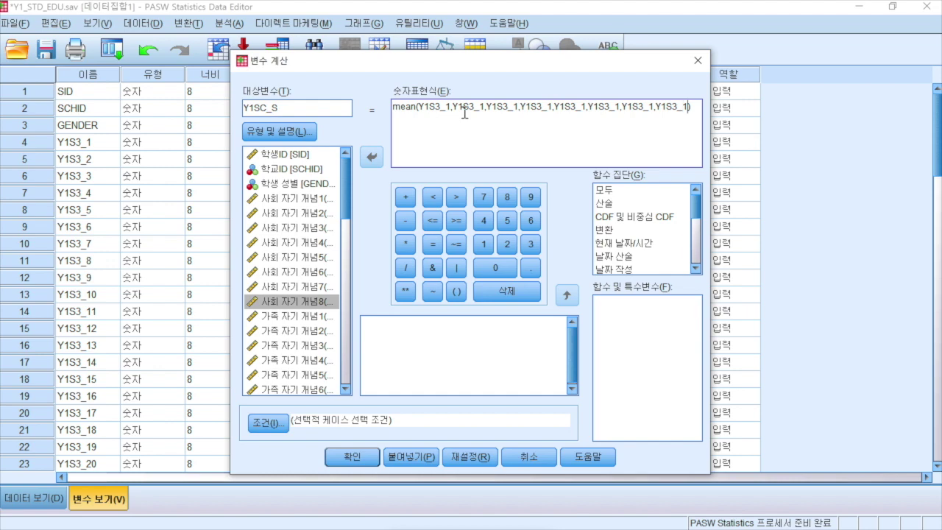
Renumber the last four copied items in the expression as Y1S3_5, Y1S3_6, Y1S3_7 and Y1S3_8
{"action": "key", "text": "shift+Left"}
{"action": "key", "text": "Right"}
{"action": "key", "text": "Left"}
{"action": "key", "text": "Left"}
{"action": "key", "text": "BackSpace"}
{"action": "type", "text": "7"}
{"action": "key", "text": "BackSpace"}
{"action": "type", "text": "6"}
{"action": "key", "text": "BackSpace"}
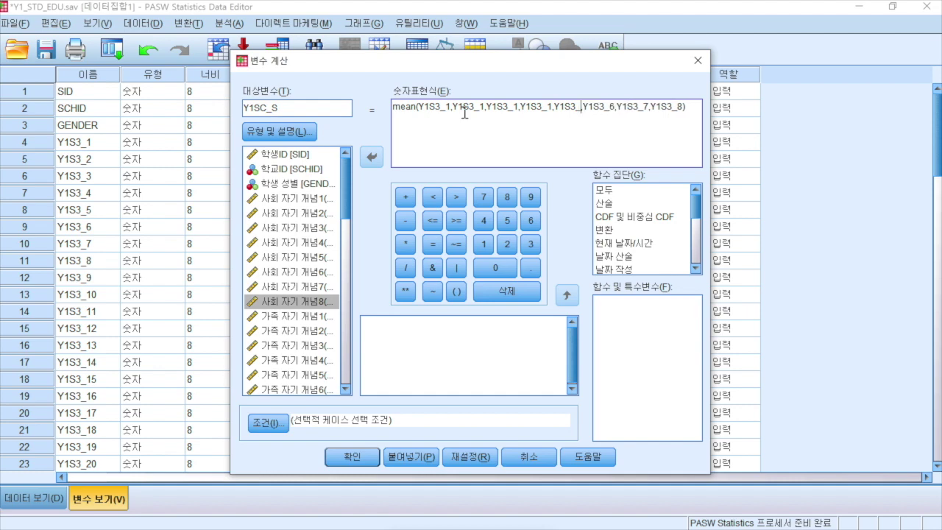
{"action": "type", "text": "5"}
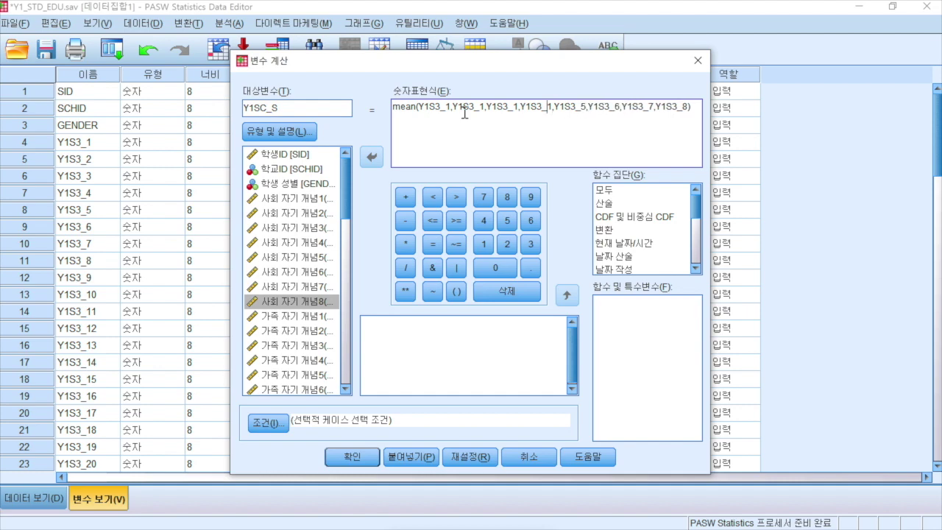
Renumber the remaining copied items as Y1S3_2, Y1S3_3 and Y1S3_4 and check the whole mean expression
{"action": "key", "text": "BackSpace"}
{"action": "type", "text": "4"}
{"action": "key", "text": "BackSpace"}
{"action": "type", "text": "3"}
{"action": "key", "text": "BackSpace"}
{"action": "type", "text": "2"}
{"action": "left_click", "coordinate": [690, 108]}
{"action": "left_click_drag", "start_coordinate": [416, 107], "coordinate": [451, 108]}
{"action": "left_click", "coordinate": [425, 110]}
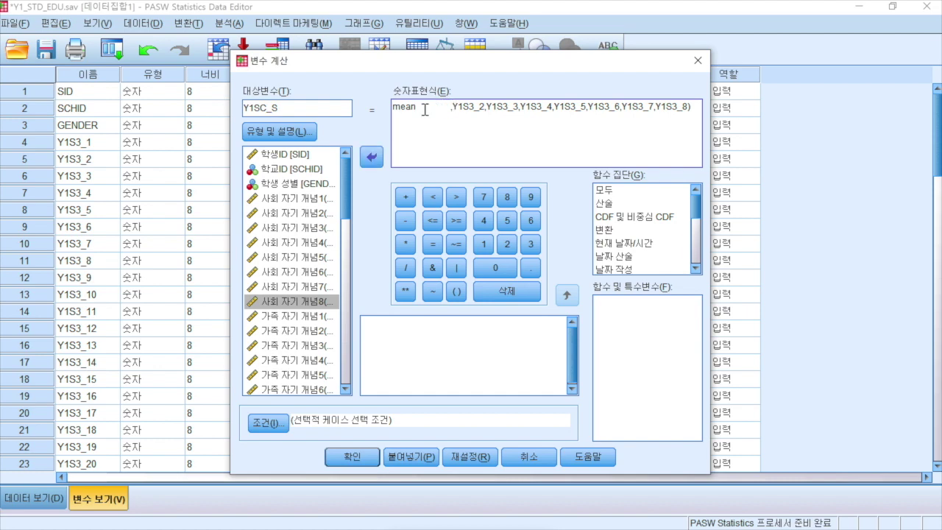
{"action": "left_click", "coordinate": [426, 119]}
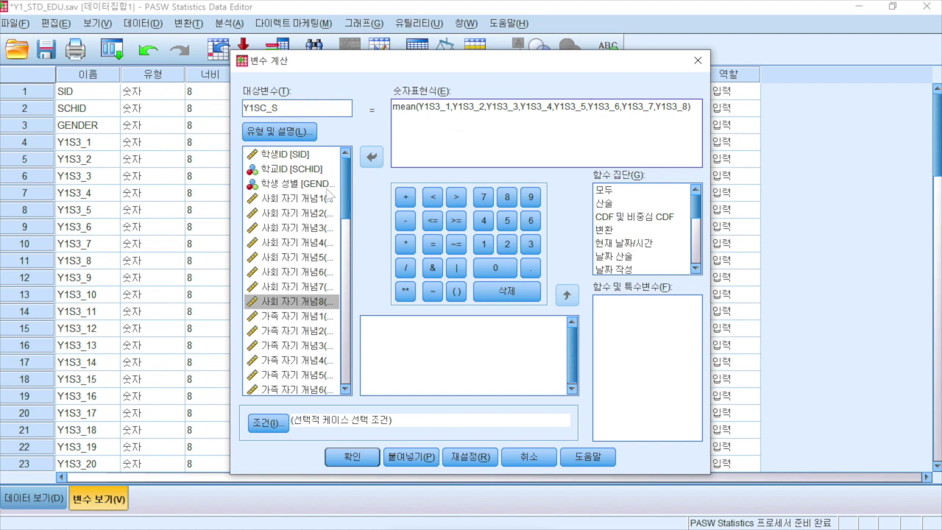
Compare the variable list shown by name (변수이름 표시) and by label (변수설명 표시), leaving it on labels
{"action": "left_click", "coordinate": [292, 206]}
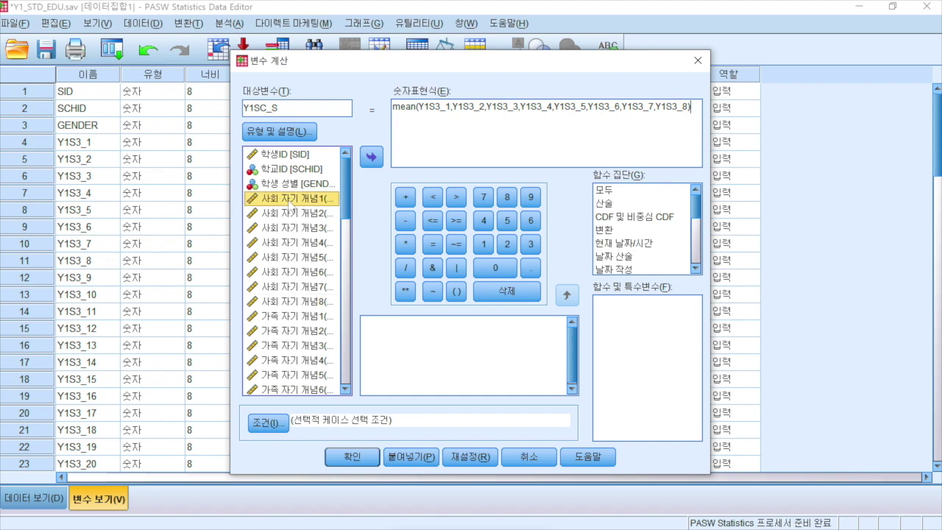
{"action": "right_click", "coordinate": [291, 206]}
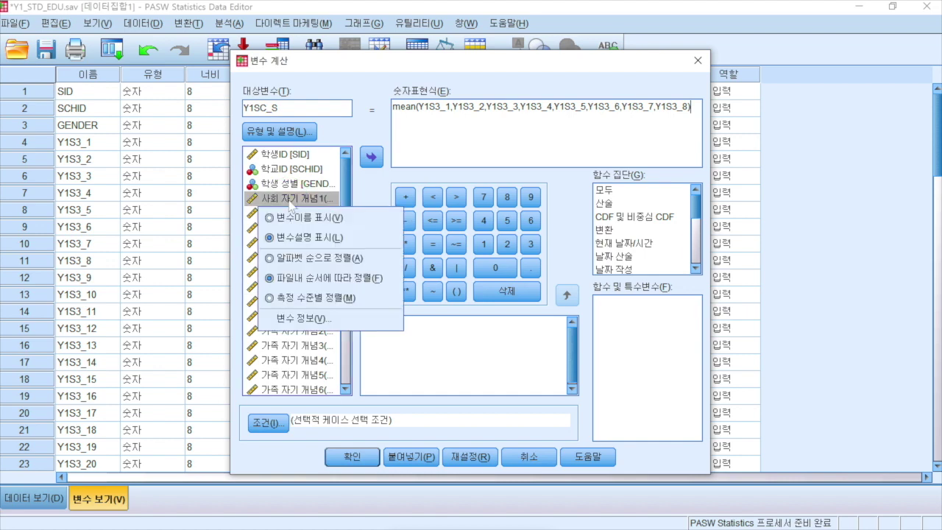
{"action": "left_click", "coordinate": [291, 217]}
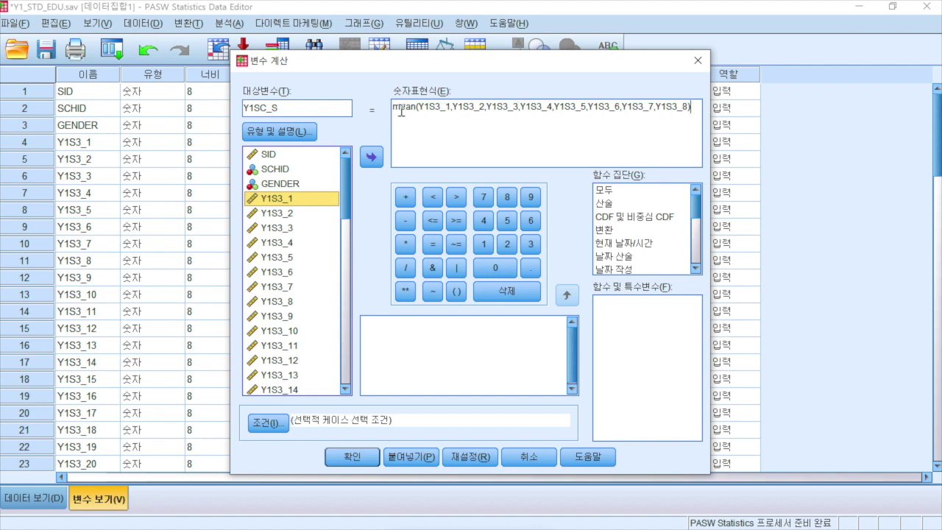
{"action": "right_click", "coordinate": [281, 202]}
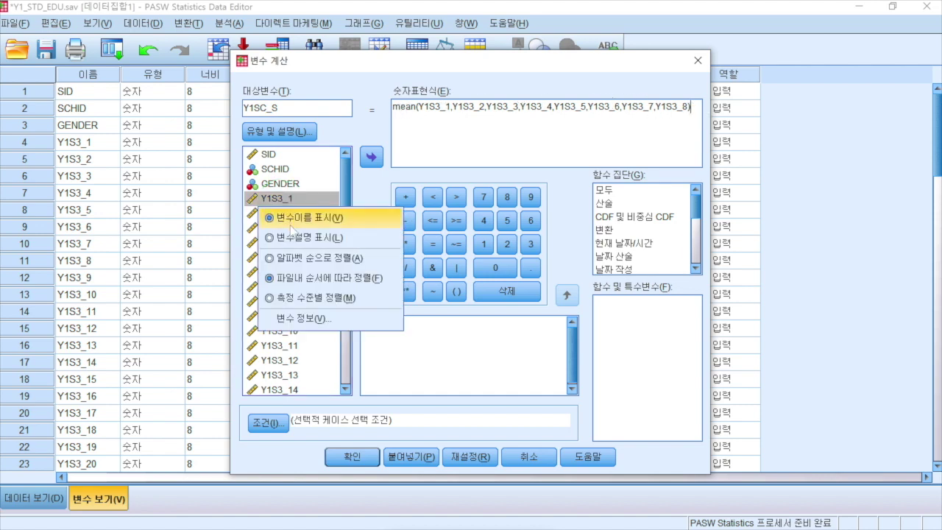
{"action": "left_click", "coordinate": [293, 237]}
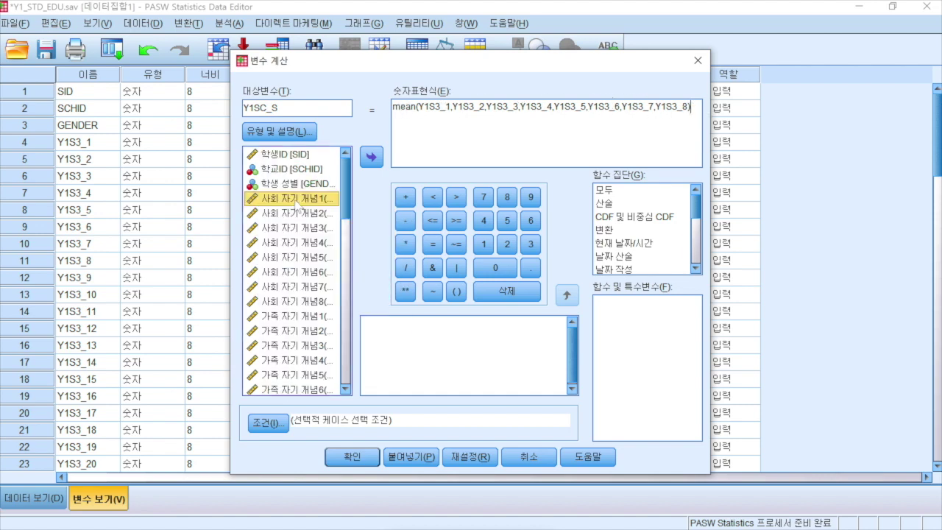
{"action": "right_click", "coordinate": [298, 206]}
{"action": "left_click", "coordinate": [298, 215]}
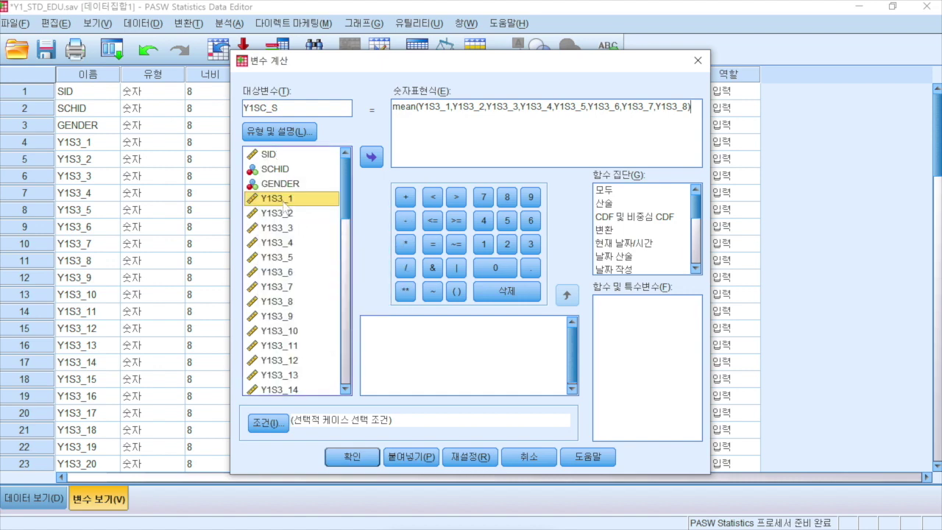
{"action": "right_click", "coordinate": [287, 206]}
{"action": "left_click", "coordinate": [299, 238]}
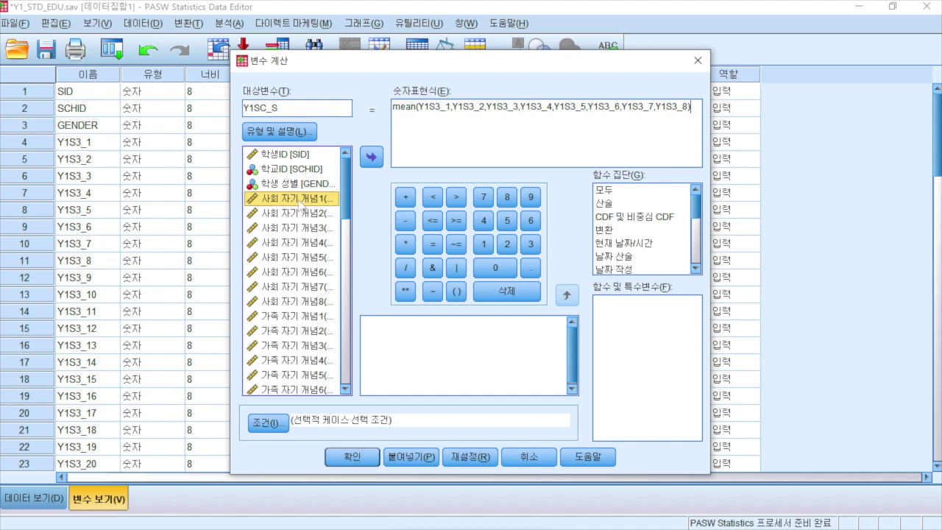
Run the Y1SC_S computation and minimize the output viewer to return to the data editor
{"action": "left_click", "coordinate": [403, 108]}
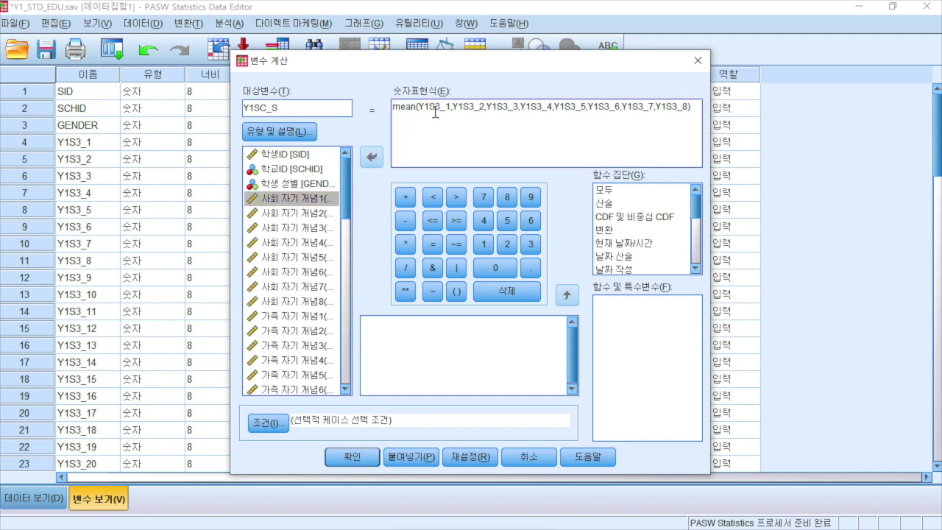
{"action": "left_click", "coordinate": [352, 457]}
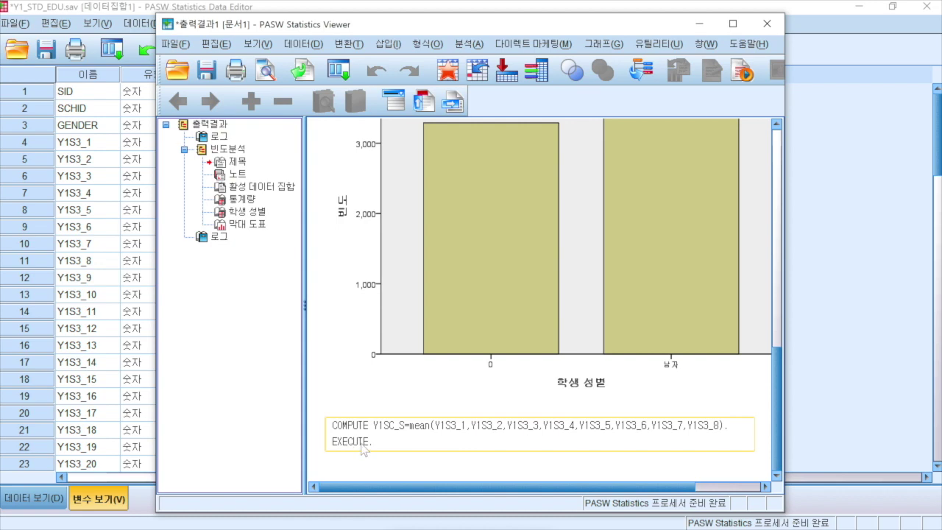
{"action": "left_click", "coordinate": [701, 24]}
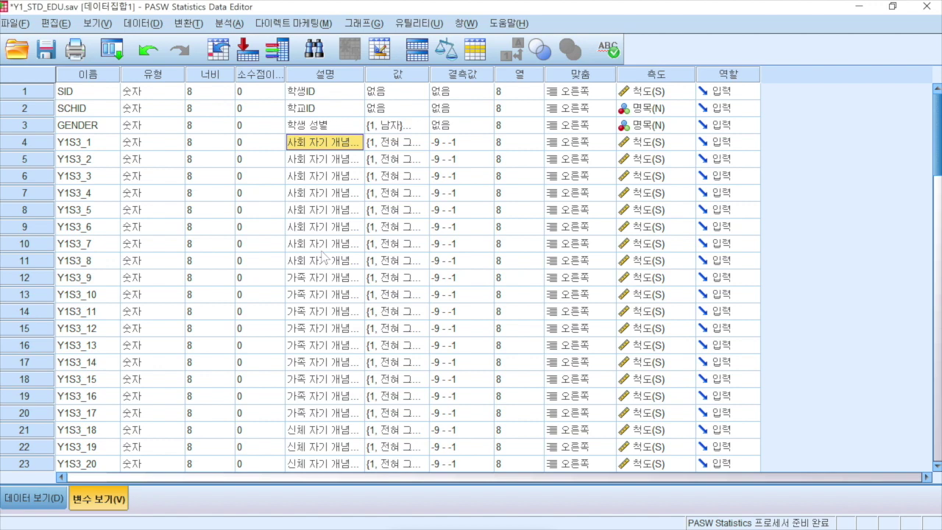
Locate the computed variable Y1SC_S at the end of the variable list and examine its values in the data
{"action": "scroll", "coordinate": [78, 306], "scroll_direction": "down", "scroll_amount": 8}
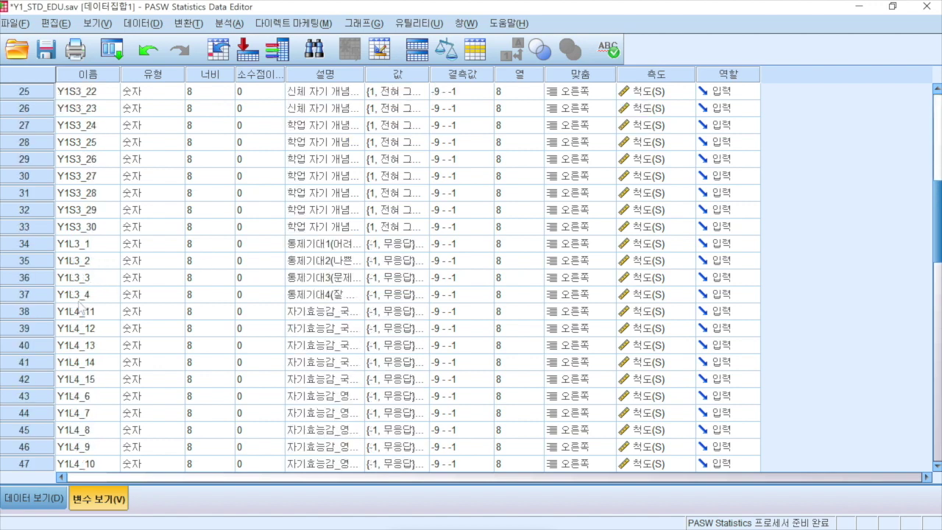
{"action": "scroll", "coordinate": [80, 309], "scroll_direction": "down", "scroll_amount": 9}
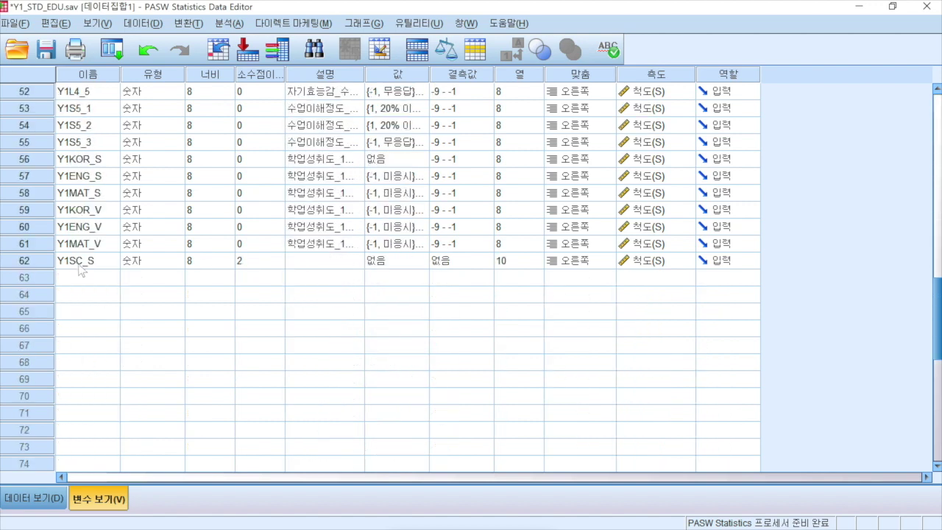
{"action": "left_click", "coordinate": [37, 262]}
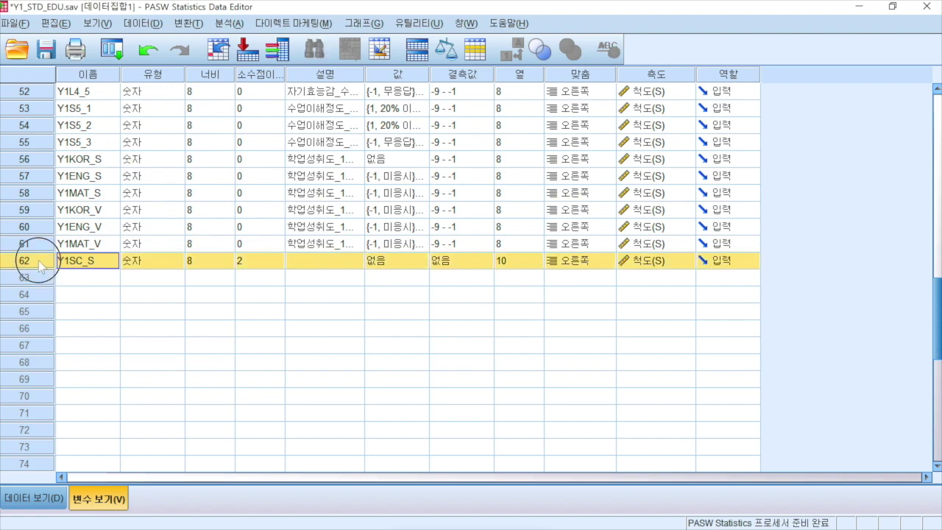
{"action": "double_click", "coordinate": [40, 263]}
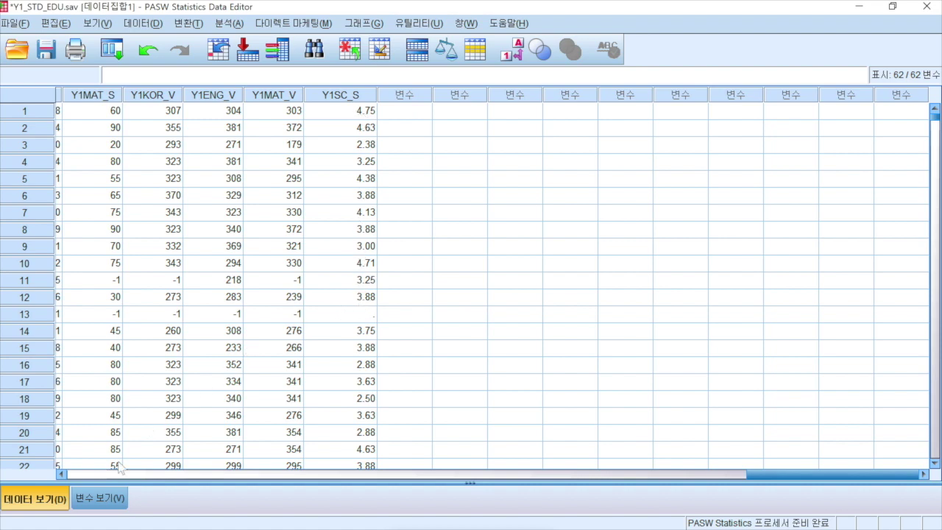
Set the decimals of Y1SC_S to 5 and check its values in the data
{"action": "left_click", "coordinate": [105, 499]}
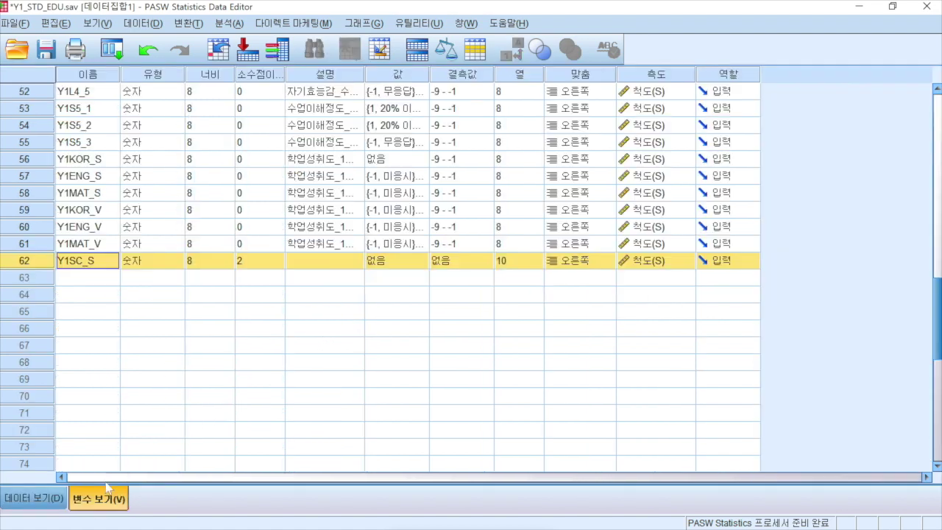
{"action": "left_click", "coordinate": [265, 260]}
{"action": "left_click", "coordinate": [278, 257]}
{"action": "left_click", "coordinate": [278, 257]}
{"action": "left_click", "coordinate": [278, 257]}
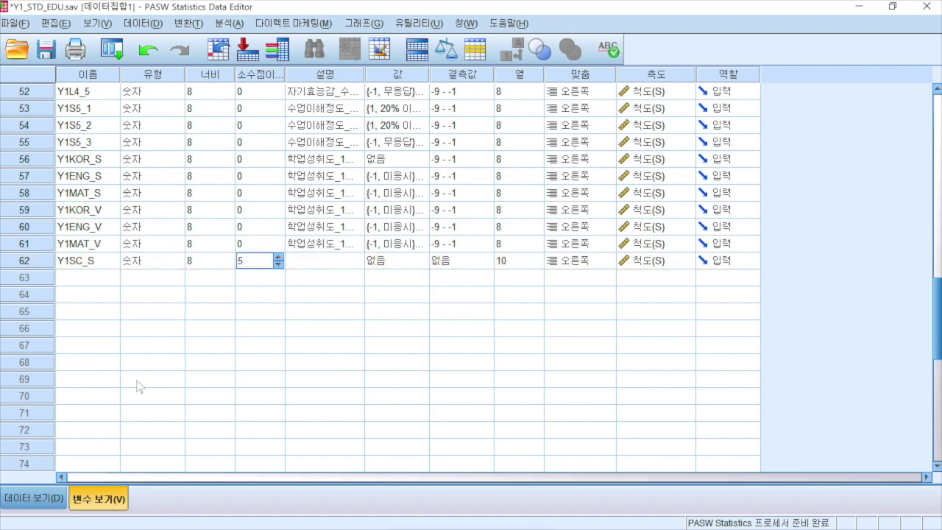
{"action": "left_click", "coordinate": [33, 498]}
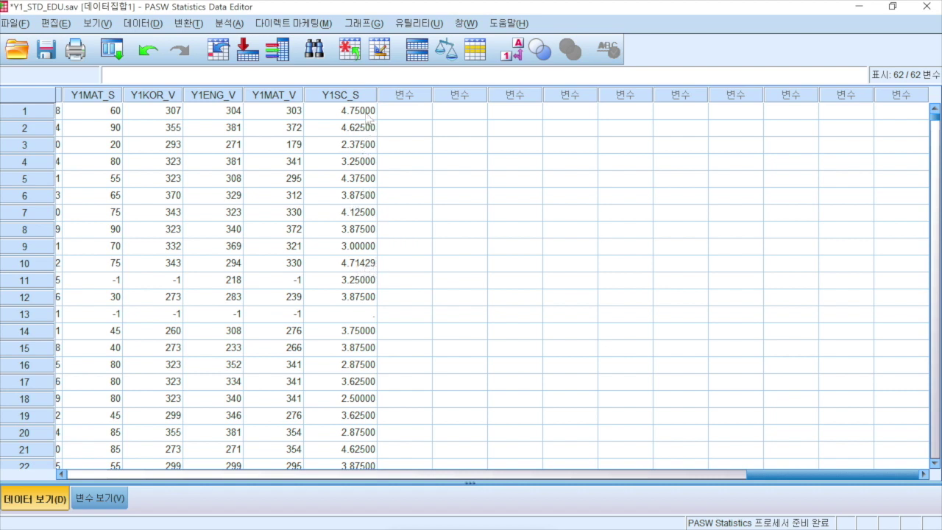
Return the decimals of Y1SC_S to 2 and check its column in the data again
{"action": "left_click", "coordinate": [103, 501]}
{"action": "left_click", "coordinate": [279, 263]}
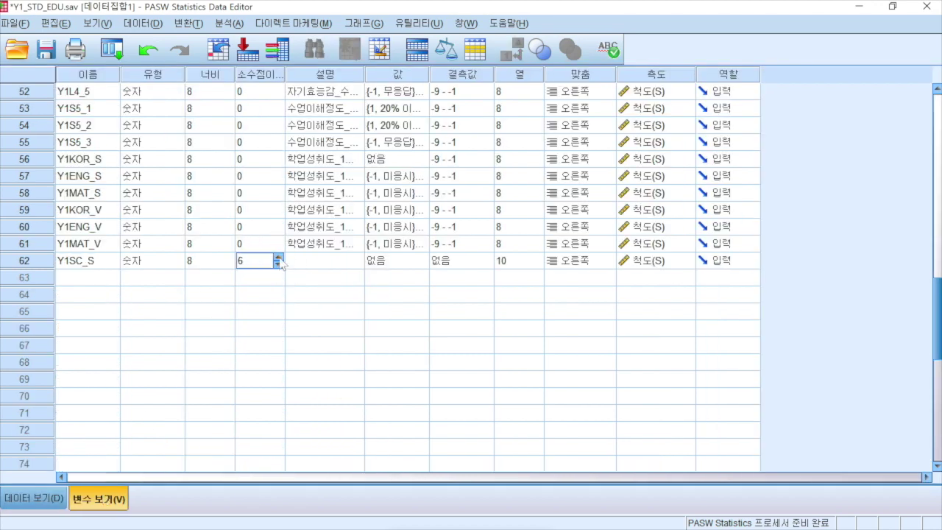
{"action": "left_click", "coordinate": [278, 264]}
{"action": "left_click", "coordinate": [278, 263]}
{"action": "left_click", "coordinate": [279, 263]}
{"action": "left_click", "coordinate": [278, 264]}
{"action": "left_click", "coordinate": [279, 264]}
{"action": "left_click", "coordinate": [34, 498]}
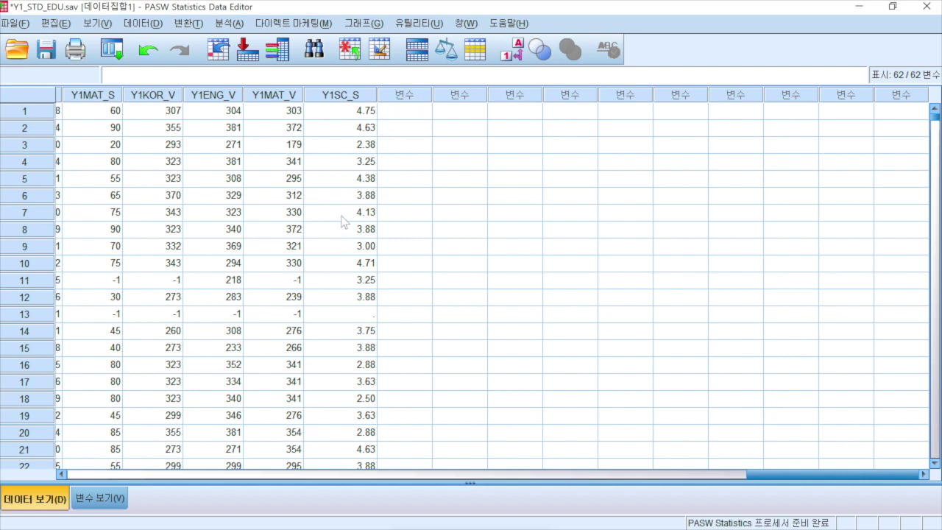
Enter the label (설명) 사회 자기 개념 for the variable Y1SC_S
{"action": "left_click", "coordinate": [88, 500]}
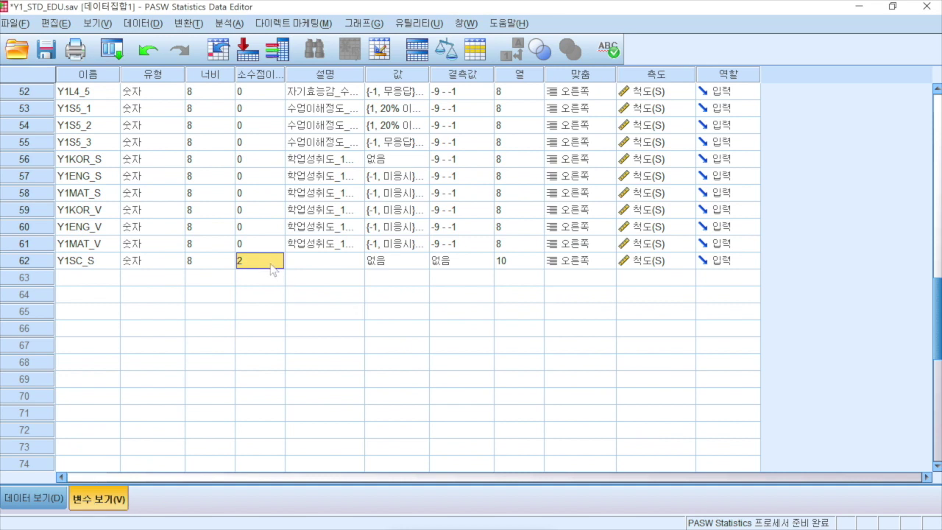
{"action": "left_click", "coordinate": [333, 265]}
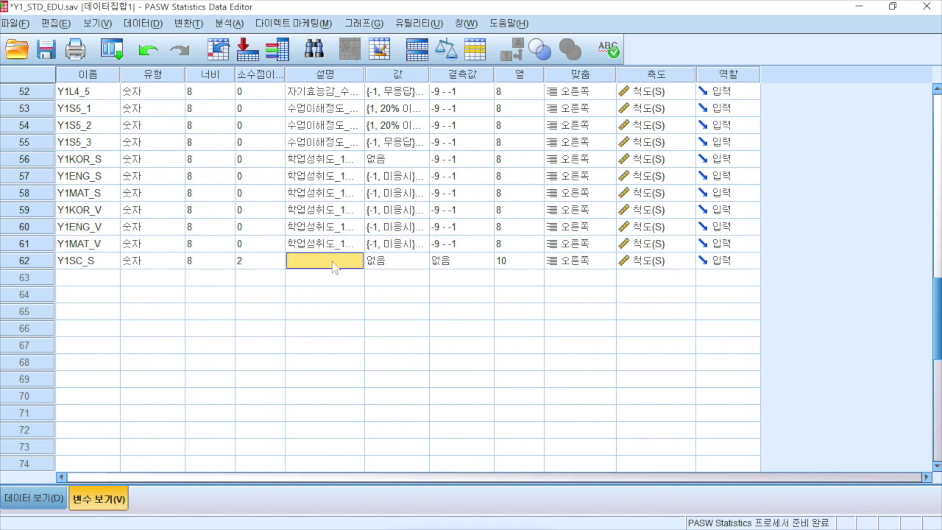
{"action": "type", "text": "tk"}
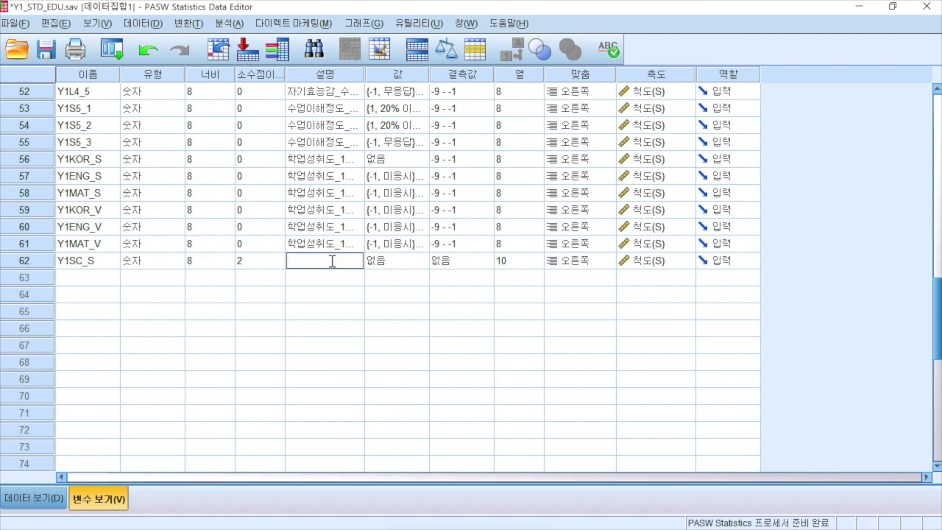
{"action": "type", "text": "사회 자기개념"}
{"action": "key", "text": "Return"}
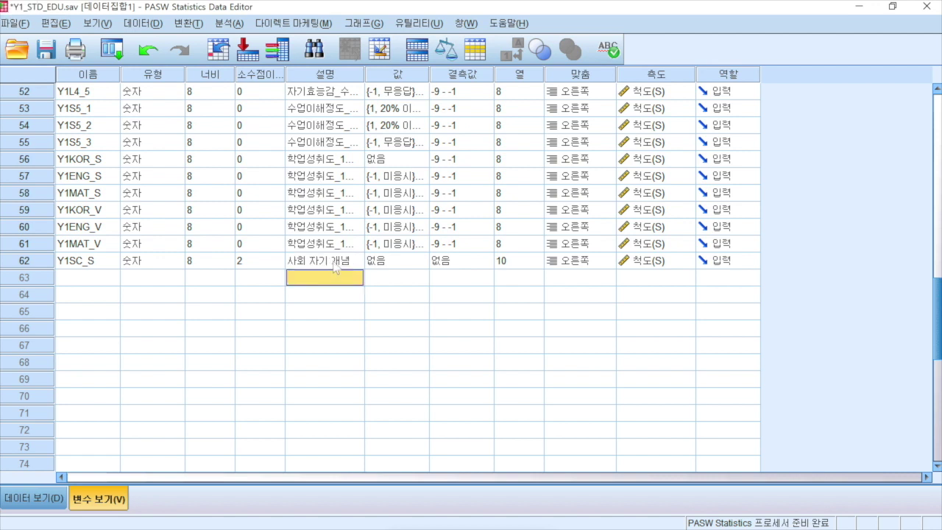
{"action": "left_click", "coordinate": [333, 264]}
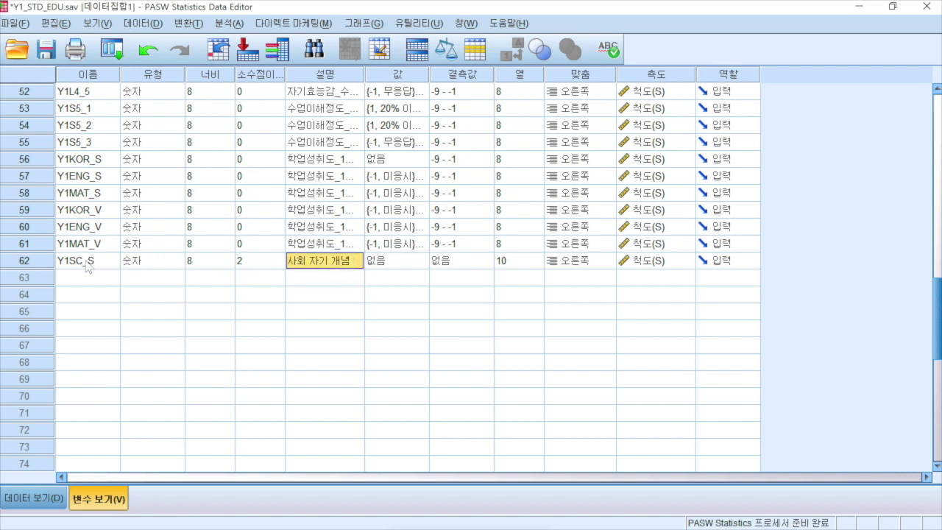
{"action": "left_click", "coordinate": [87, 263]}
{"action": "left_click", "coordinate": [321, 264]}
Look at the value labels dialog (변수값 설명) of Y1SC_S and at its data values, adding no labels
{"action": "left_click", "coordinate": [401, 264]}
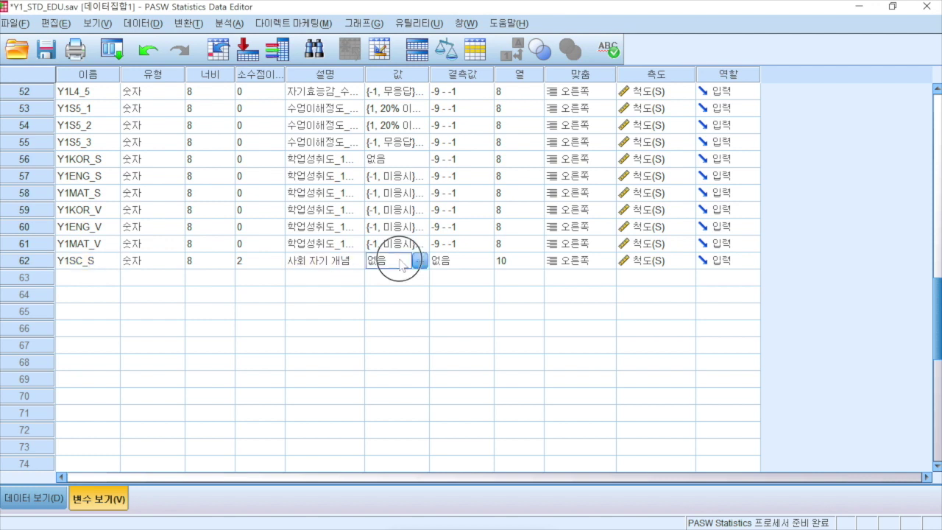
{"action": "left_click", "coordinate": [419, 262]}
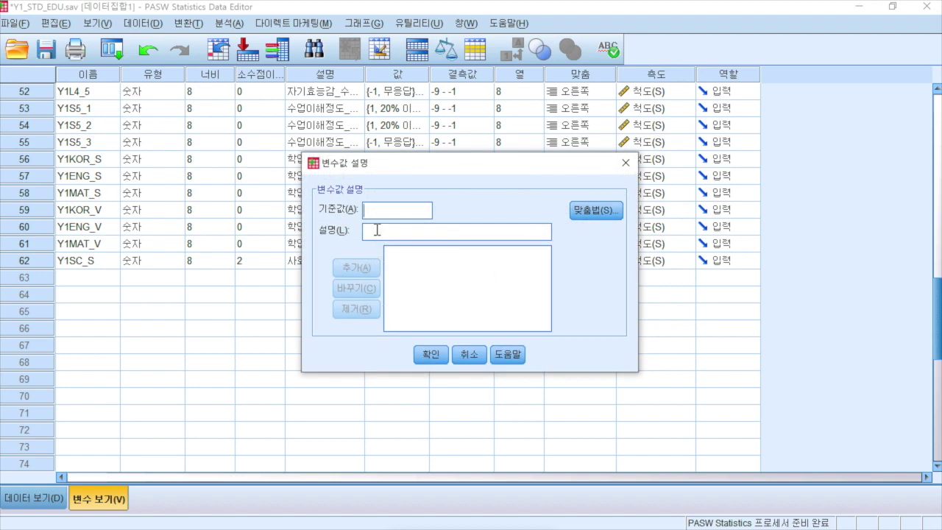
{"action": "left_click", "coordinate": [468, 354]}
{"action": "left_click", "coordinate": [44, 500]}
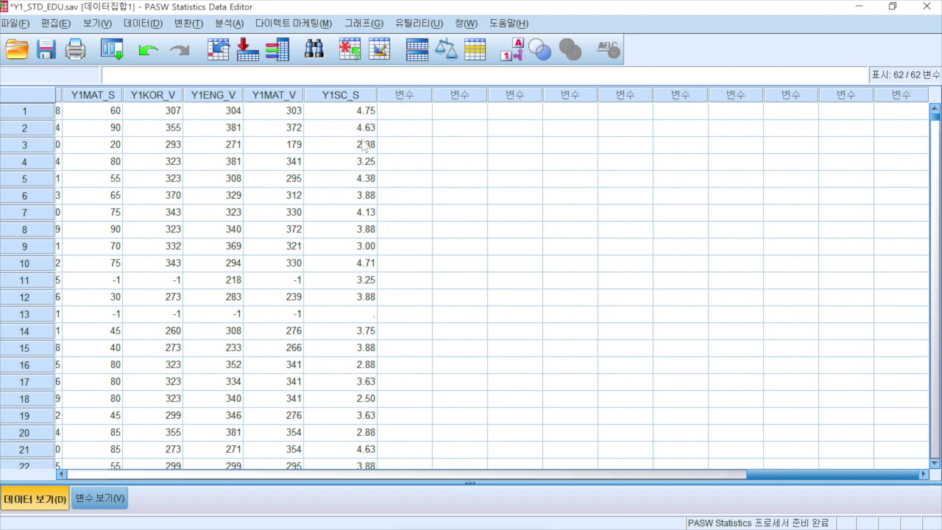
{"action": "left_click", "coordinate": [103, 493]}
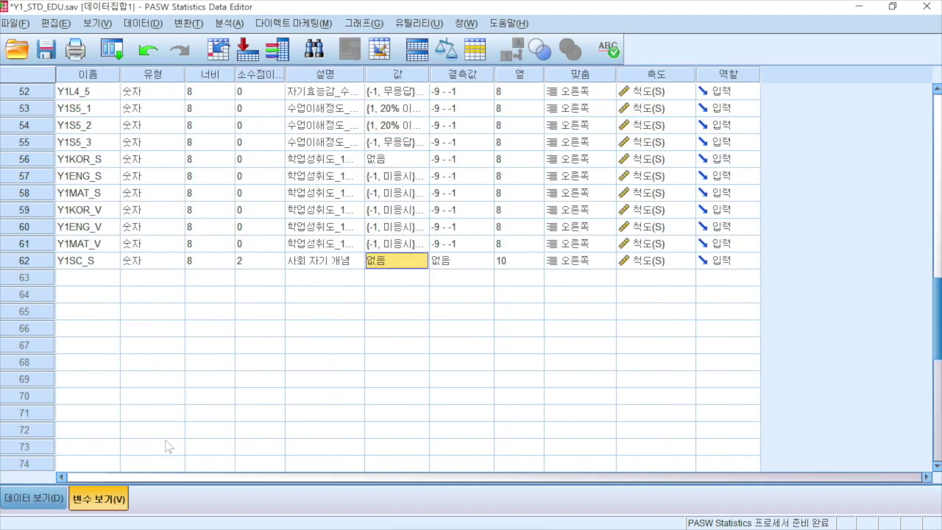
{"action": "left_click", "coordinate": [421, 261]}
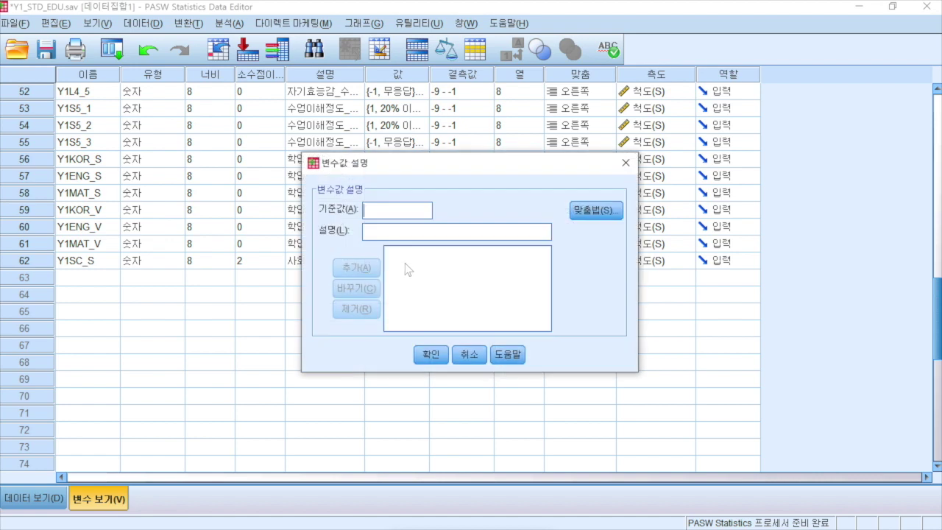
{"action": "left_click", "coordinate": [461, 354]}
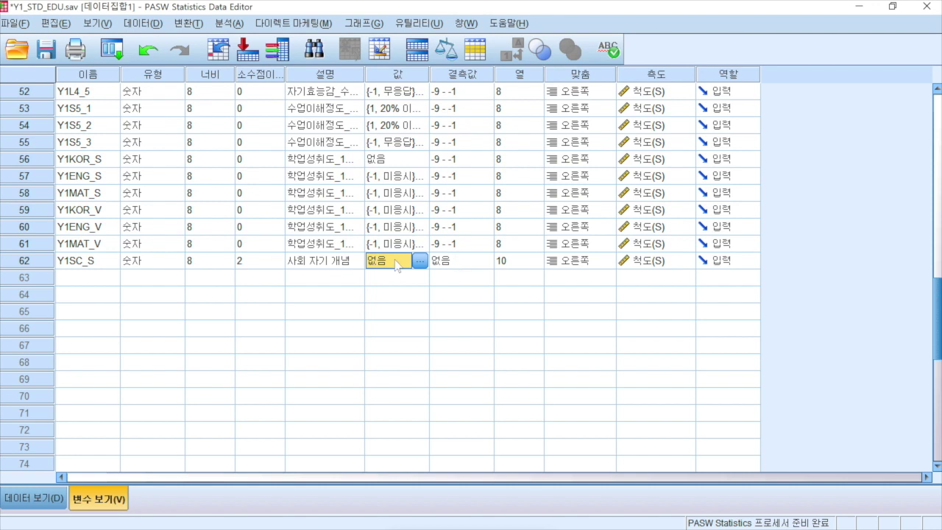
Examine the Y1SC_S value of case 13 beside its neighbouring variables, and return to the variable's properties
{"action": "left_click", "coordinate": [50, 501]}
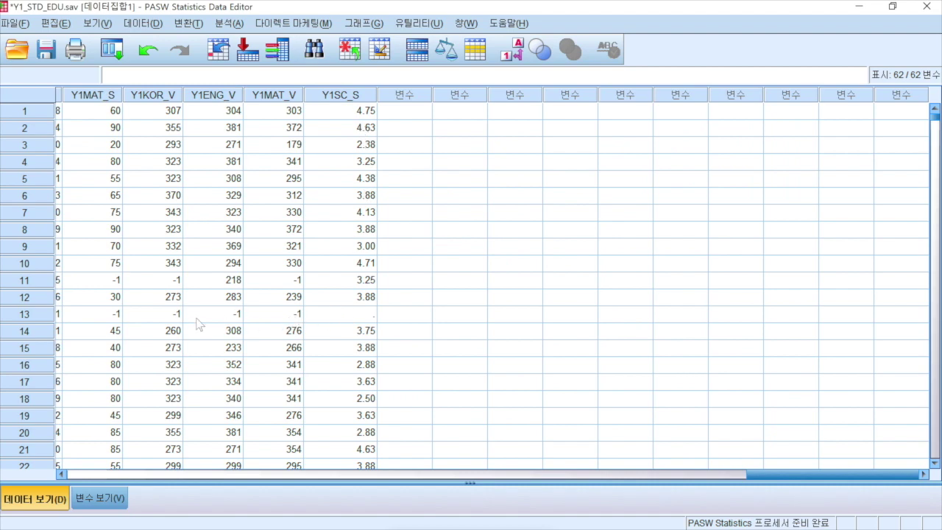
{"action": "left_click_drag", "start_coordinate": [760, 477], "coordinate": [725, 508]}
{"action": "left_click", "coordinate": [564, 319]}
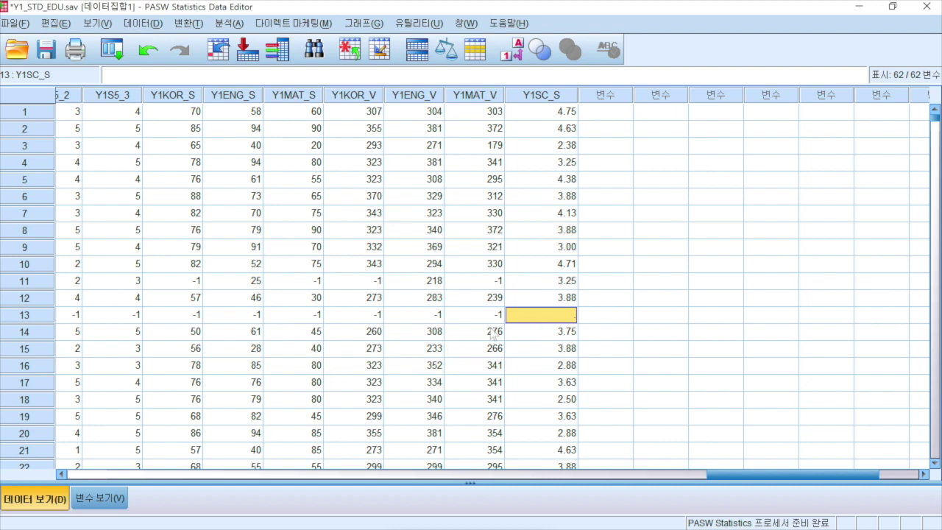
{"action": "left_click", "coordinate": [102, 499]}
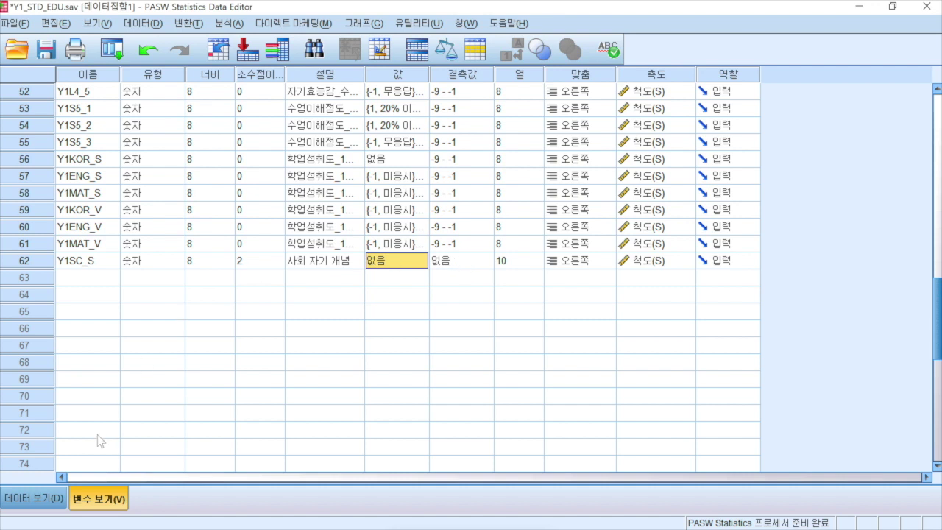
{"action": "left_click", "coordinate": [94, 265]}
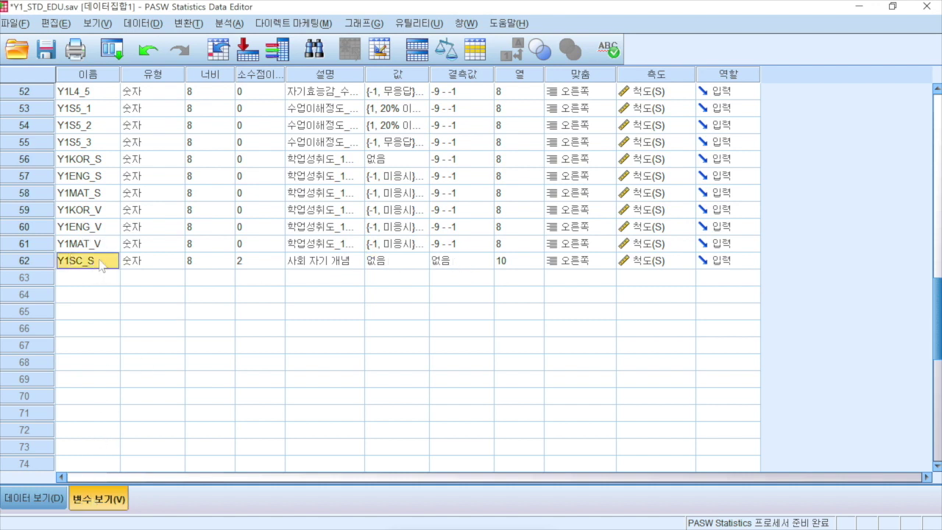
{"action": "scroll", "coordinate": [145, 366], "scroll_direction": "down", "scroll_amount": 1}
{"action": "scroll", "coordinate": [145, 367], "scroll_direction": "up", "scroll_amount": 1}
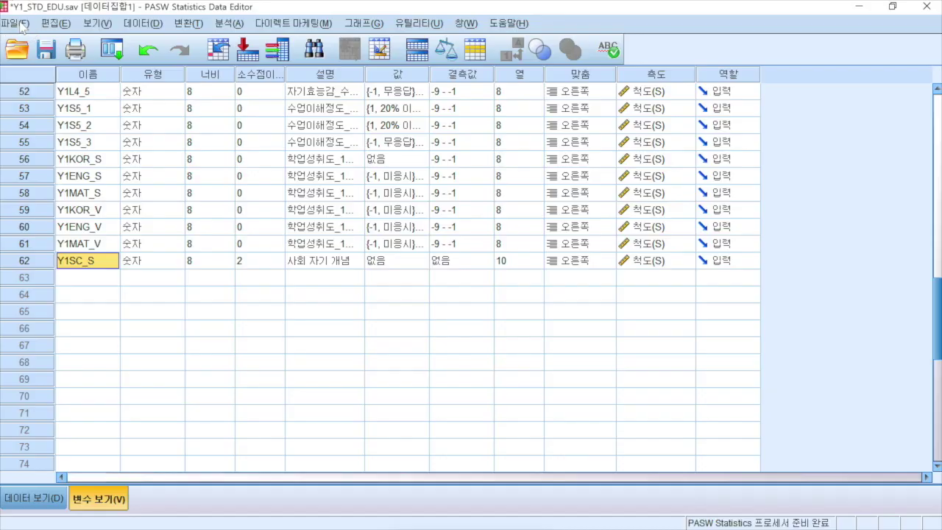
Create a new empty dataset and look at its data view before returning to the variable definitions
{"action": "left_click", "coordinate": [22, 25]}
{"action": "mouse_move", "coordinate": [162, 42]}
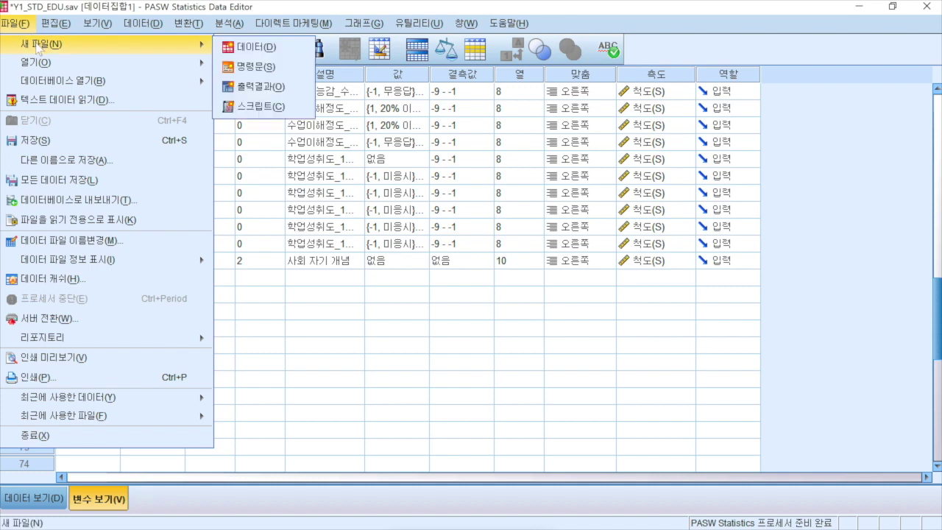
{"action": "left_click", "coordinate": [285, 47]}
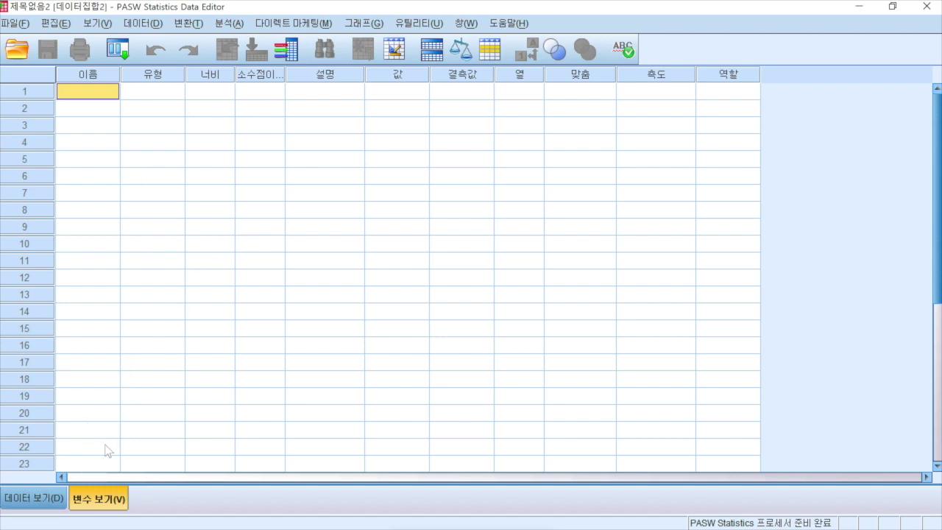
{"action": "left_click", "coordinate": [34, 499]}
{"action": "left_click", "coordinate": [92, 503]}
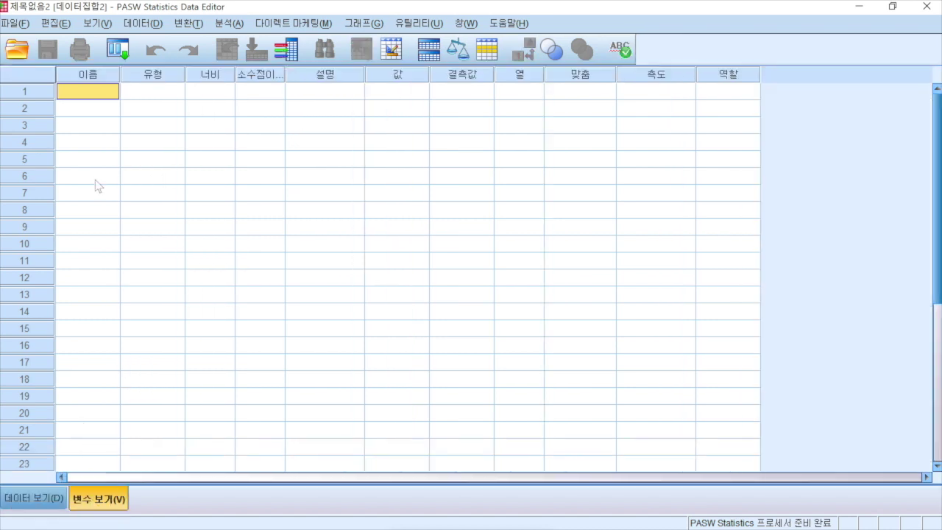
Define three variables named a, b and c in the first three rows of the new dataset
{"action": "left_click", "coordinate": [93, 107]}
{"action": "left_click", "coordinate": [96, 92]}
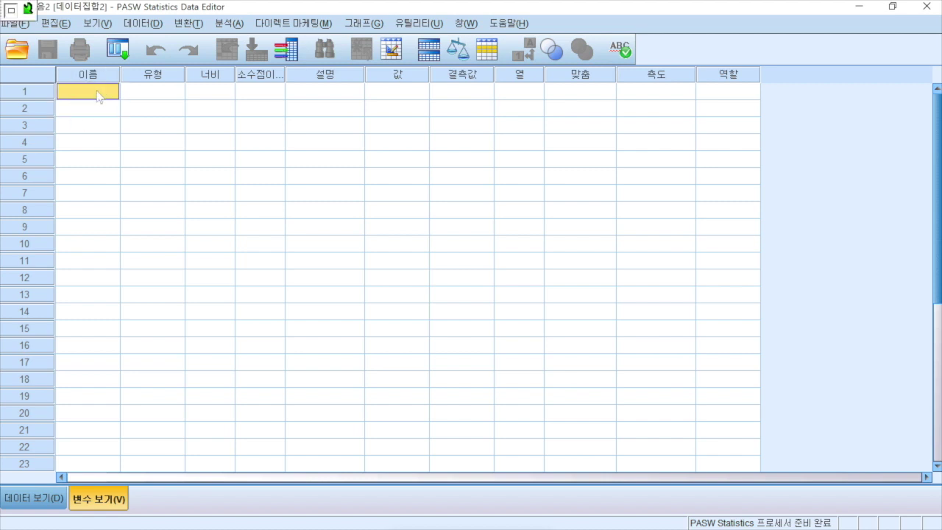
{"action": "type", "text": "a"}
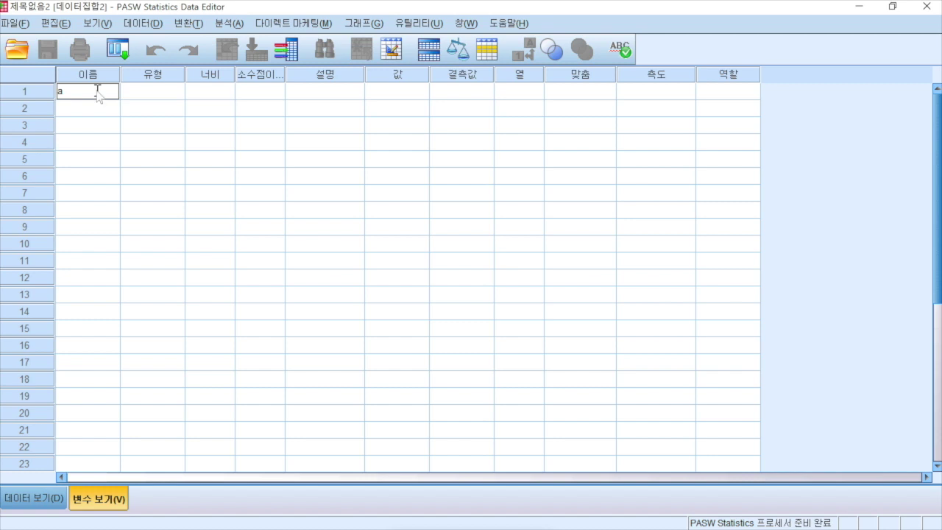
{"action": "key", "text": "Return"}
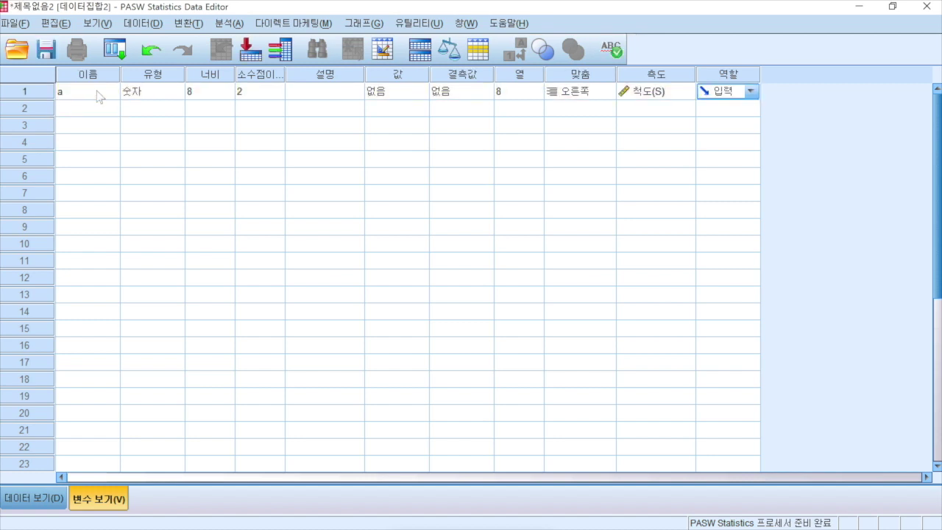
{"action": "left_click", "coordinate": [89, 110]}
{"action": "type", "text": "b"}
{"action": "left_click", "coordinate": [86, 127]}
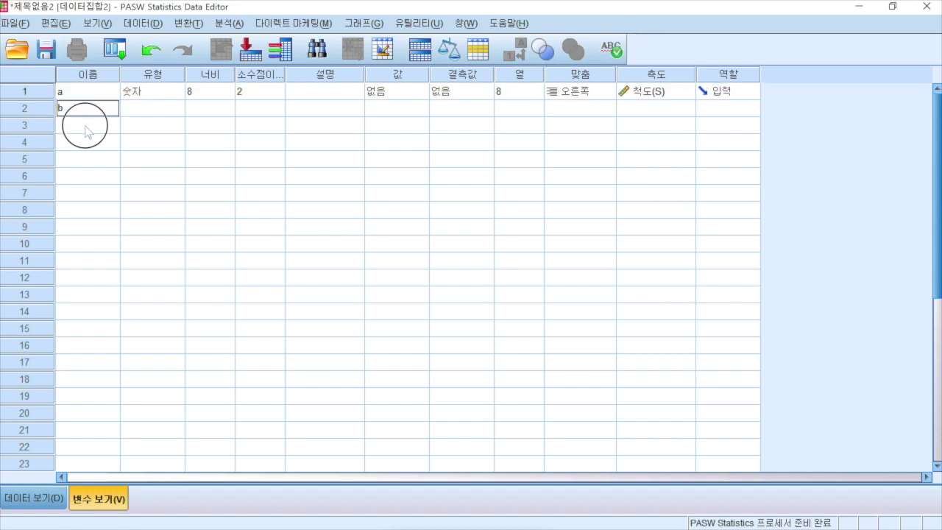
{"action": "type", "text": "c"}
{"action": "key", "text": "Return"}
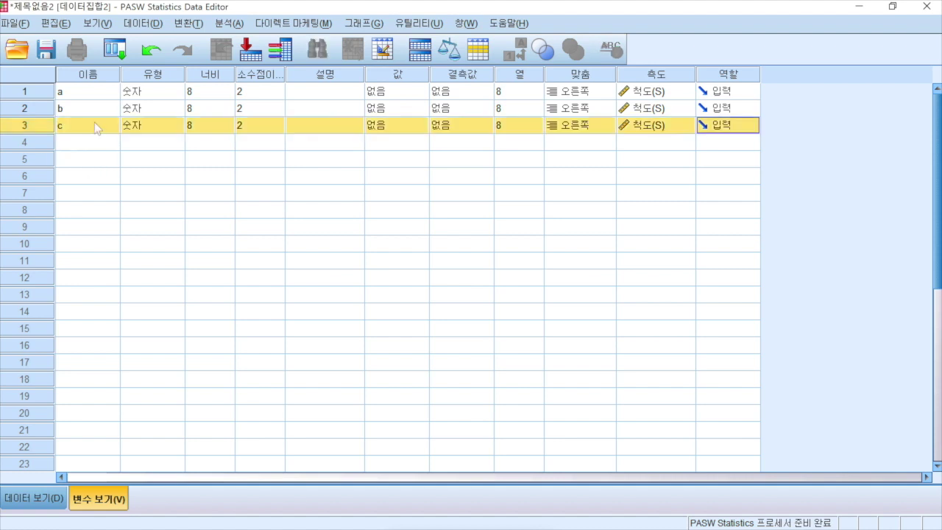
Set the decimals of variables a, b and c to 0
{"action": "left_click", "coordinate": [277, 96]}
{"action": "left_click", "coordinate": [278, 95]}
{"action": "left_click", "coordinate": [278, 95]}
{"action": "left_click", "coordinate": [277, 112]}
{"action": "left_click", "coordinate": [278, 112]}
{"action": "left_click", "coordinate": [278, 111]}
{"action": "left_click", "coordinate": [277, 129]}
{"action": "left_click", "coordinate": [278, 129]}
{"action": "left_click", "coordinate": [278, 129]}
Enter the values 1, 2, 3, 4 and 5 for variable a in cases 1 to 5
{"action": "left_click", "coordinate": [44, 498]}
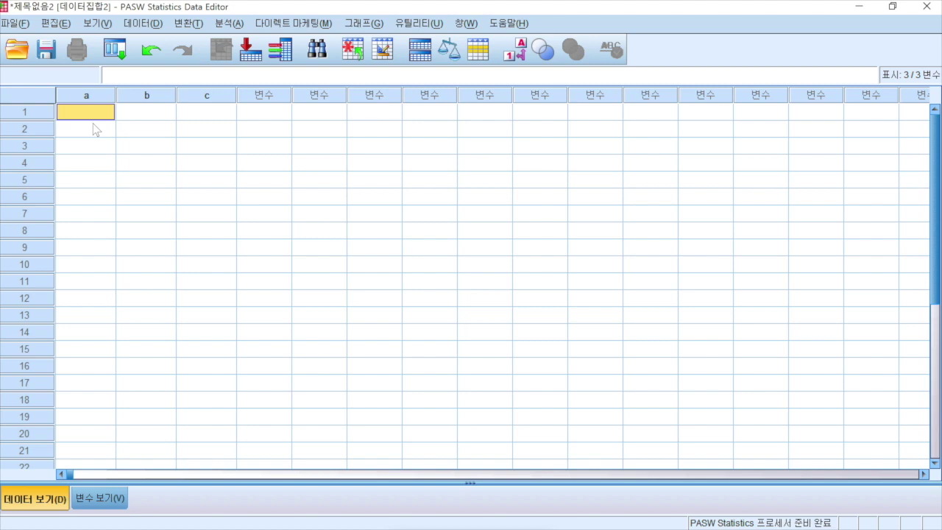
{"action": "type", "text": "1"}
{"action": "key", "text": "Return"}
{"action": "type", "text": "2"}
{"action": "key", "text": "Return"}
{"action": "type", "text": "3"}
{"action": "key", "text": "Return"}
{"action": "type", "text": "4"}
{"action": "key", "text": "Return"}
{"action": "type", "text": "5"}
{"action": "key", "text": "Return"}
{"action": "key", "text": "Right"}
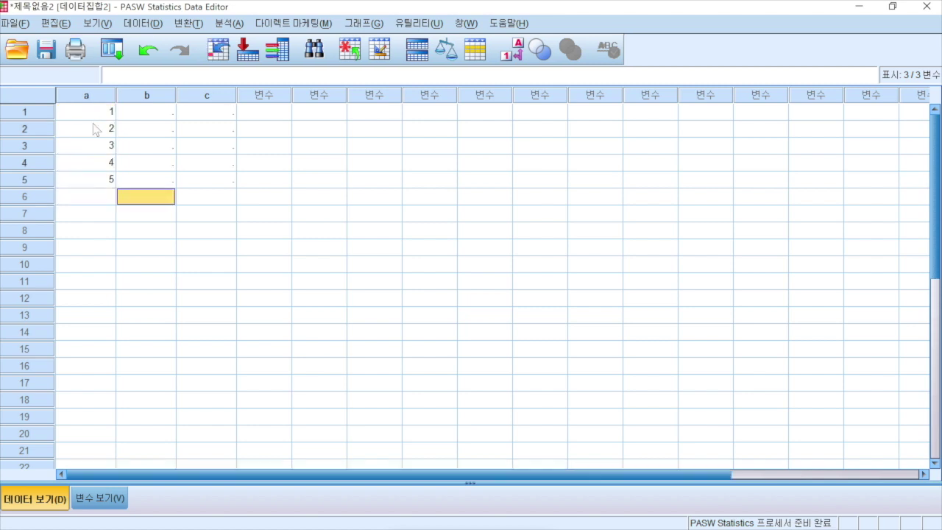
Enter the values 1, 3 and 5 for variable b in cases 1, 3 and 5, leaving cases 2 and 4 empty
{"action": "key", "text": "Up"}
{"action": "key", "text": "Up"}
{"action": "key", "text": "Up"}
{"action": "key", "text": "Up"}
{"action": "key", "text": "Up"}
{"action": "type", "text": "1"}
{"action": "key", "text": "Return"}
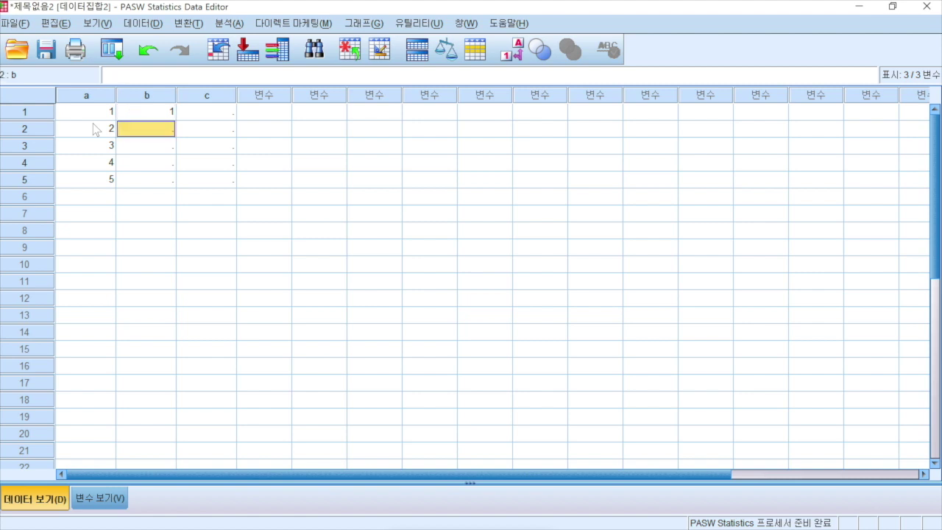
{"action": "key", "text": "Return"}
{"action": "type", "text": "3"}
{"action": "key", "text": "Return"}
{"action": "key", "text": "Return"}
{"action": "type", "text": "5"}
{"action": "key", "text": "Return"}
Enter the values 2 and 4 for variable c in cases 2 and 4, leaving cases 1, 3 and 5 empty
{"action": "key", "text": "Right"}
{"action": "key", "text": "Up"}
{"action": "key", "text": "Up"}
{"action": "key", "text": "Up"}
{"action": "key", "text": "Up"}
{"action": "key", "text": "Up"}
{"action": "key", "text": "Down"}
{"action": "type", "text": "2"}
{"action": "key", "text": "Return"}
{"action": "key", "text": "Return"}
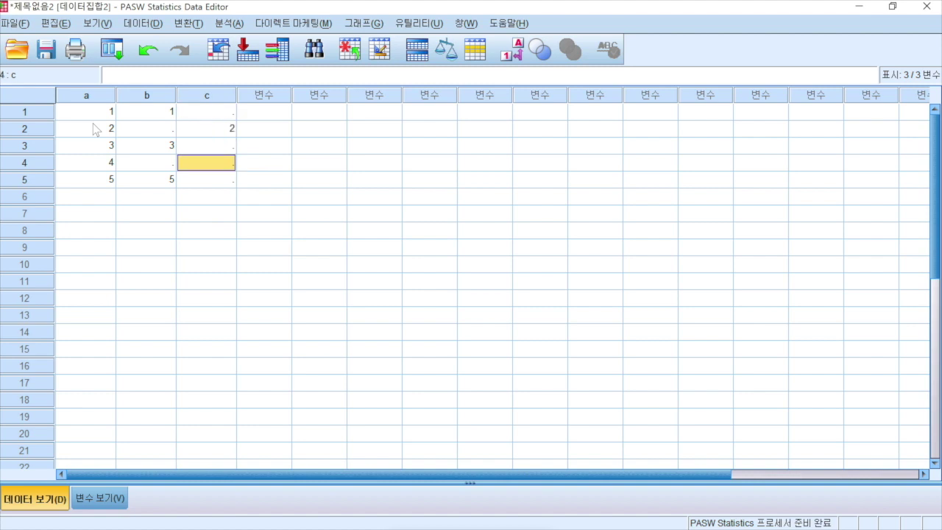
{"action": "type", "text": "4"}
{"action": "key", "text": "Return"}
{"action": "key", "text": "Return"}
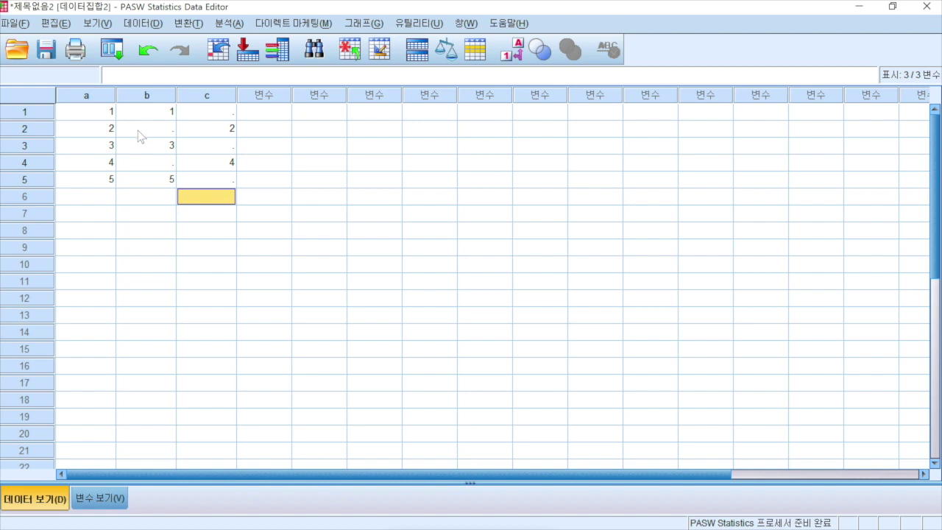
Examine the empty cells of variable b in cases 2 and 4 and of variable c in cases 1, 3 and 5
{"action": "left_click", "coordinate": [156, 134]}
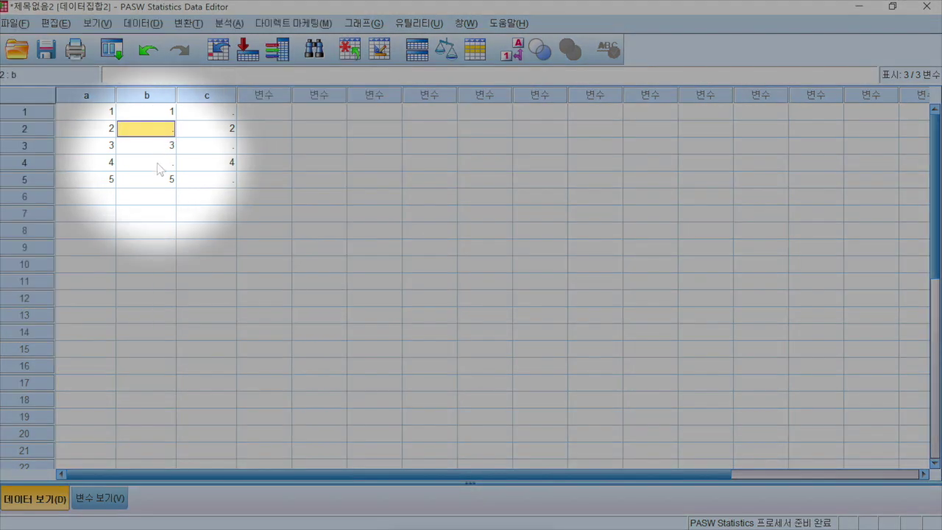
{"action": "left_click", "coordinate": [160, 163]}
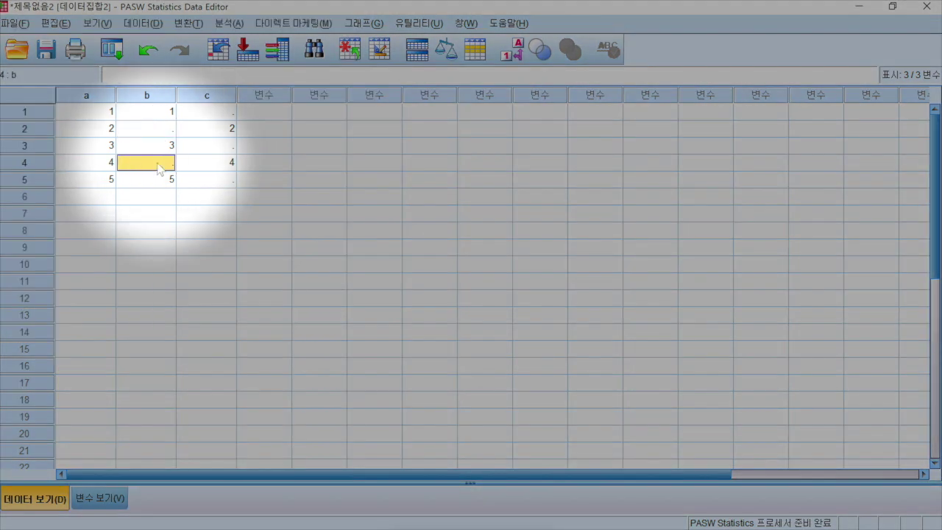
{"action": "left_click", "coordinate": [203, 147]}
{"action": "left_click", "coordinate": [217, 115]}
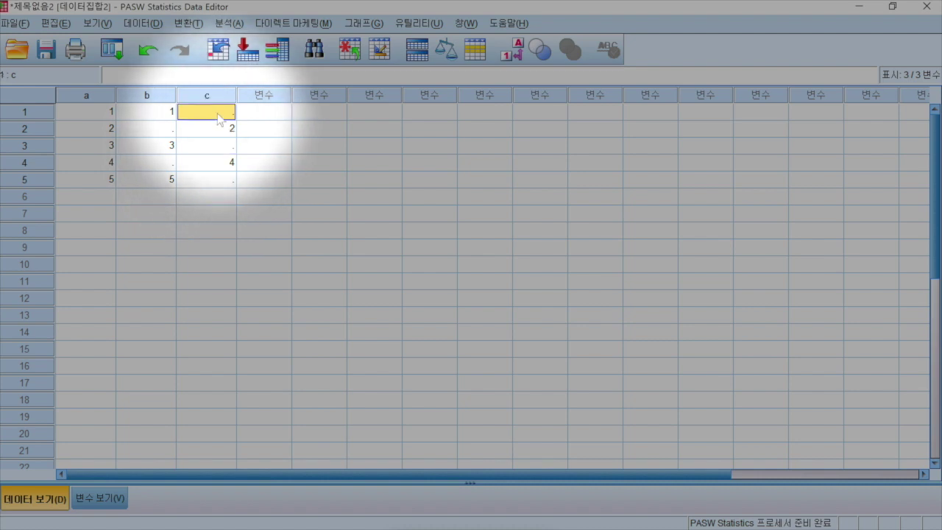
{"action": "left_click", "coordinate": [208, 181]}
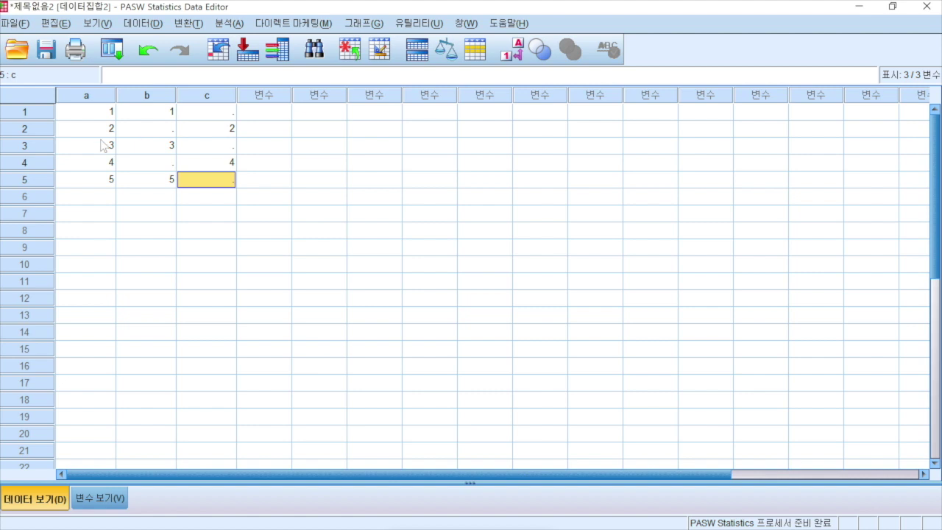
Add case 6 with the value 3 for each of the variables a, b and c
{"action": "left_click", "coordinate": [107, 200]}
{"action": "type", "text": "3"}
{"action": "key", "text": "Tab"}
{"action": "type", "text": "3"}
{"action": "key", "text": "Tab"}
{"action": "type", "text": "3"}
{"action": "key", "text": "Tab"}
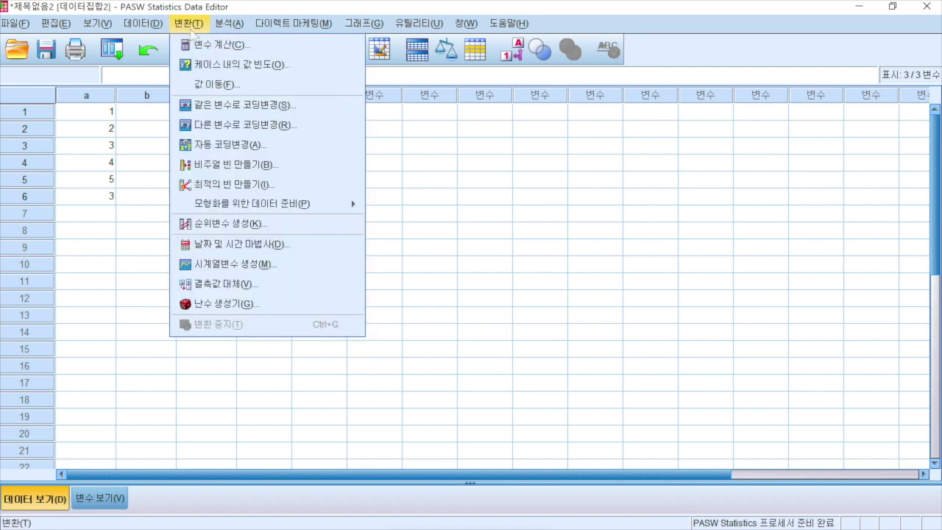
Compute a new variable plus with the expression (a+b+c)/3 and minimize the output viewer
{"action": "left_click", "coordinate": [199, 44]}
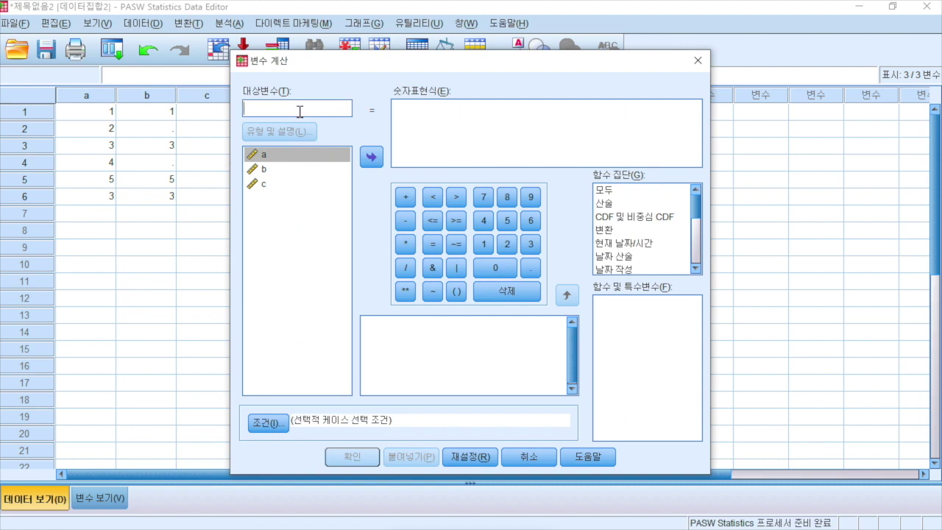
{"action": "type", "text": "plus"}
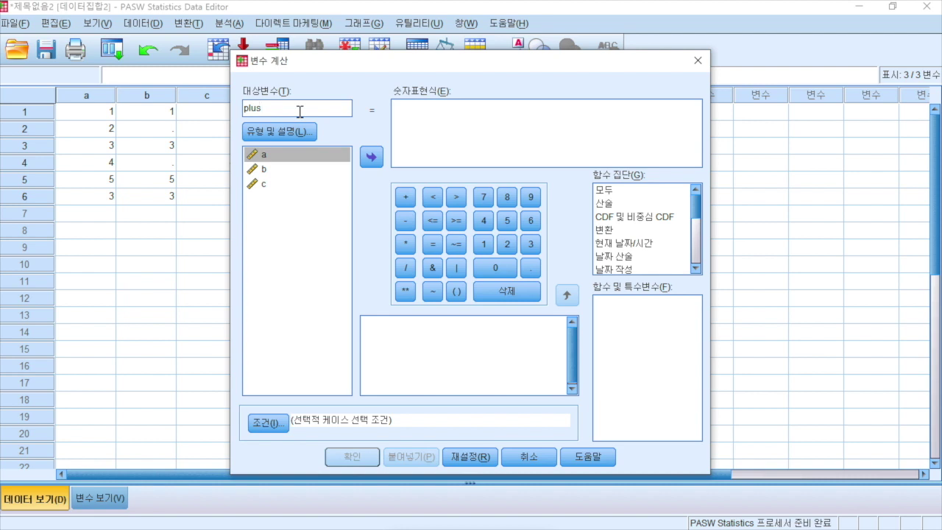
{"action": "left_click", "coordinate": [423, 121]}
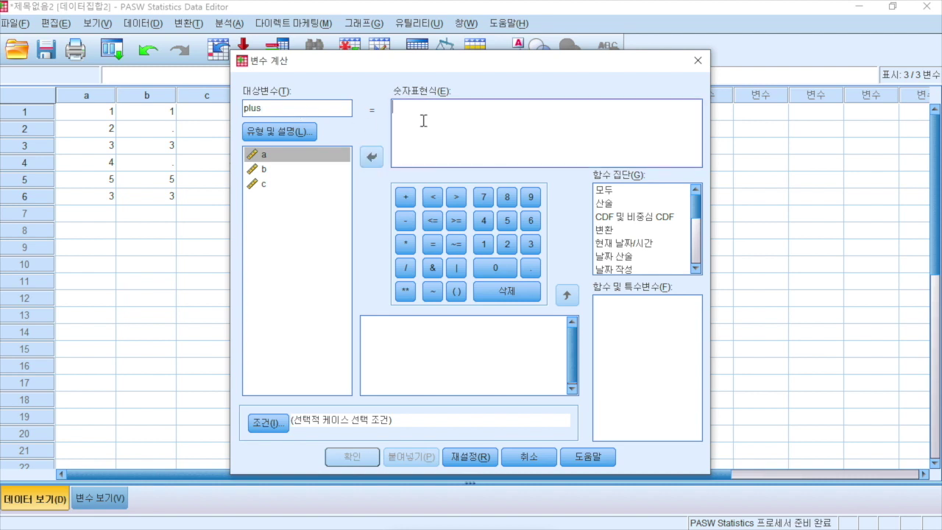
{"action": "type", "text": "a+b+c"}
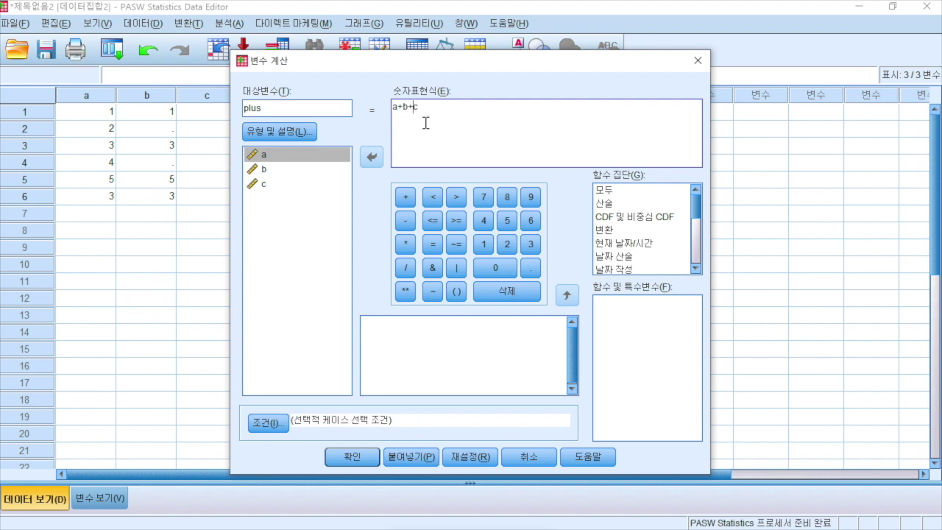
{"action": "type", "text": "("}
{"action": "left_click_drag", "start_coordinate": [437, 106], "coordinate": [392, 111]}
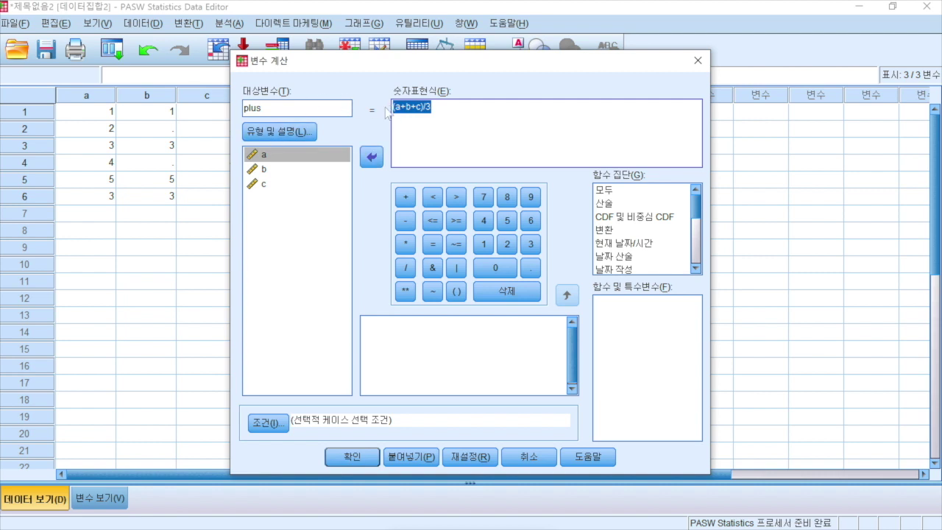
{"action": "left_click_drag", "start_coordinate": [446, 107], "coordinate": [395, 110]}
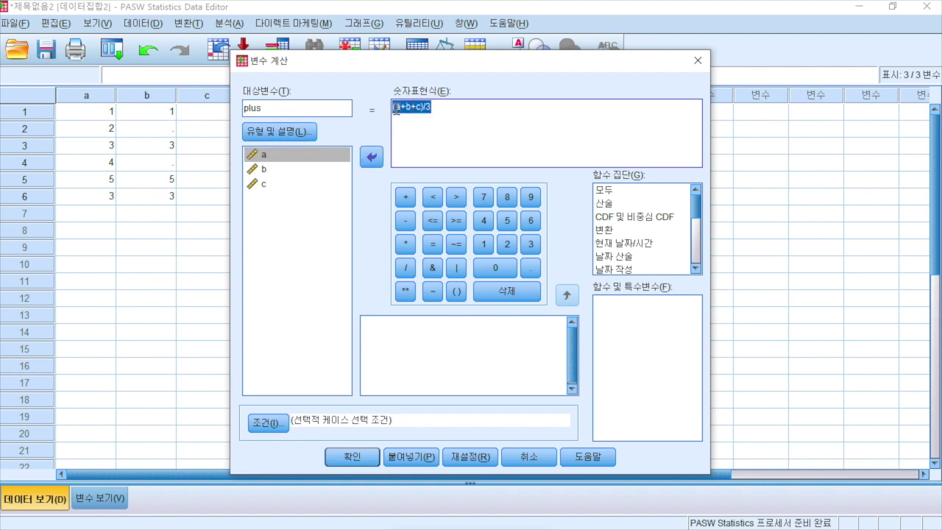
{"action": "left_click", "coordinate": [350, 456]}
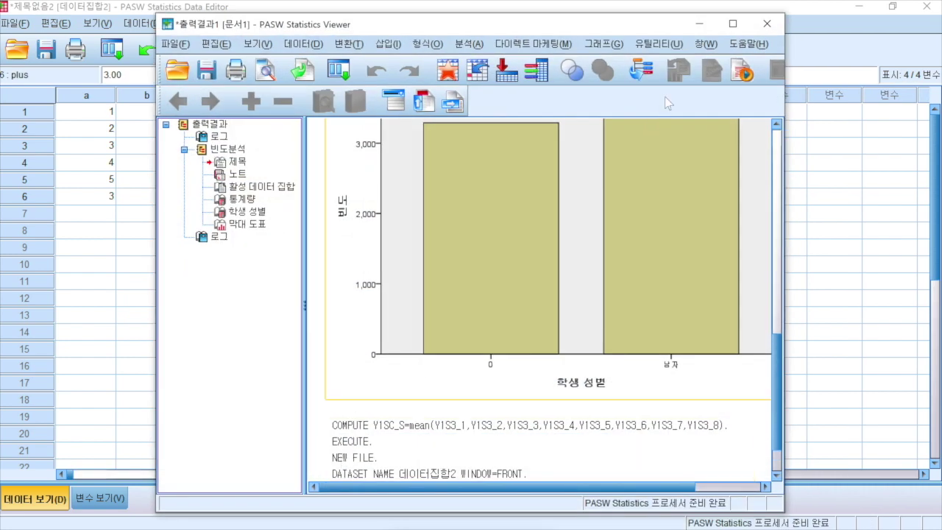
{"action": "left_click", "coordinate": [699, 23]}
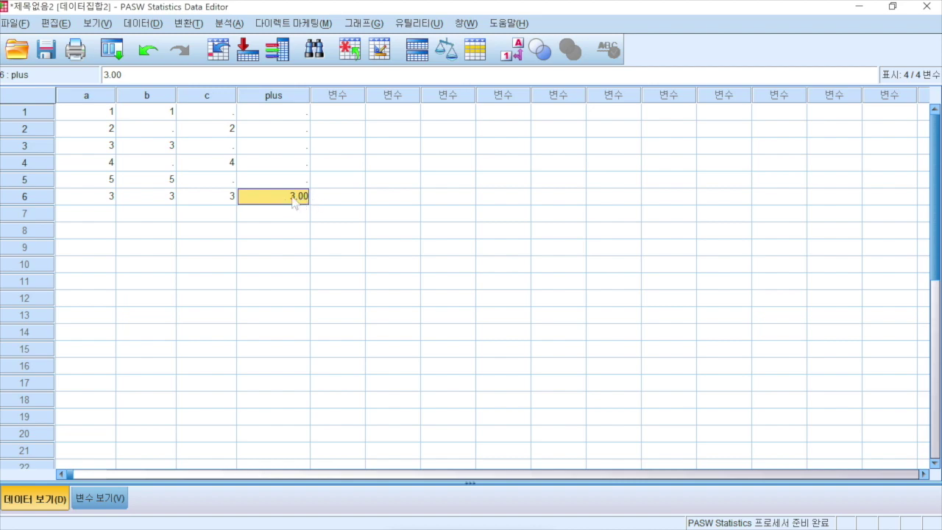
Compute a new variable mean with the expression mean(a,b,c) and minimize the output viewer
{"action": "left_click", "coordinate": [184, 28]}
{"action": "left_click", "coordinate": [193, 42]}
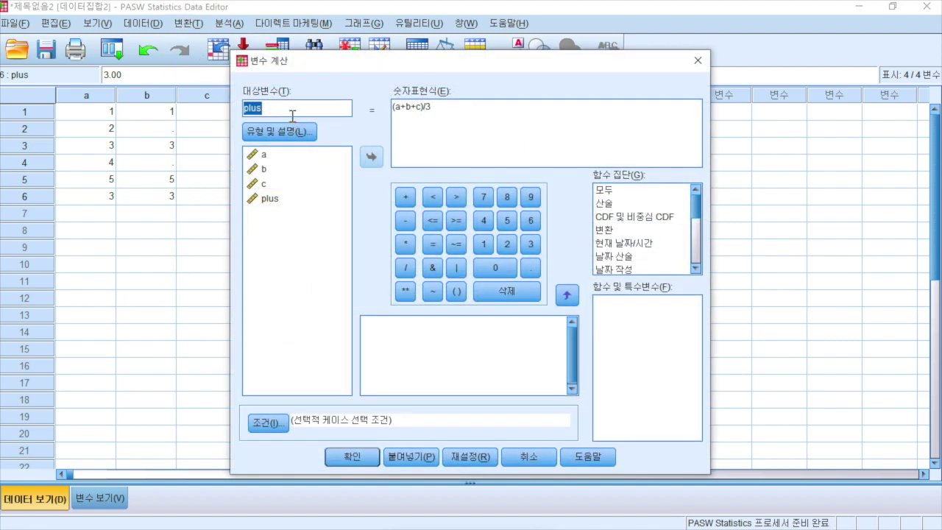
{"action": "type", "text": "m"}
{"action": "left_click_drag", "start_coordinate": [440, 106], "coordinate": [378, 107]}
{"action": "type", "text": "mean("}
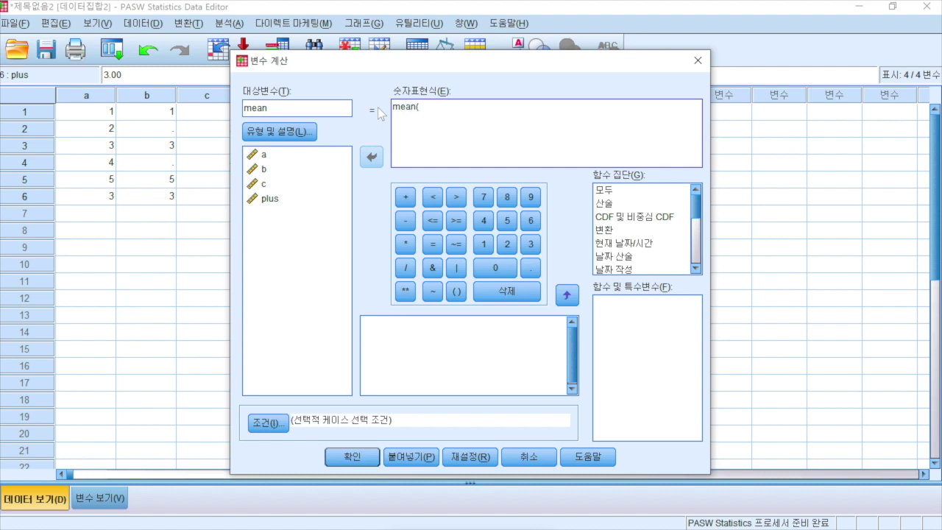
{"action": "left_click", "coordinate": [266, 157]}
{"action": "double_click", "coordinate": [267, 158]}
{"action": "type", "text": ","}
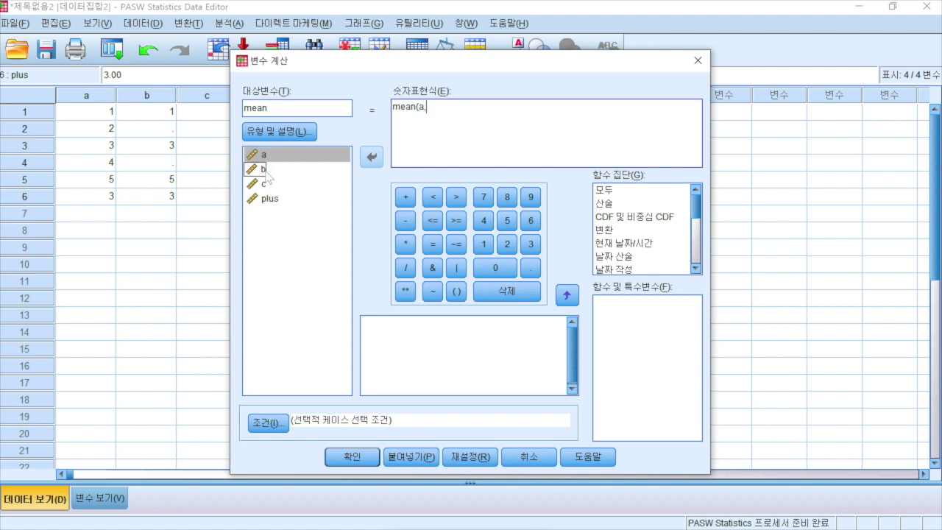
{"action": "double_click", "coordinate": [263, 169]}
{"action": "type", "text": ","}
{"action": "double_click", "coordinate": [266, 184]}
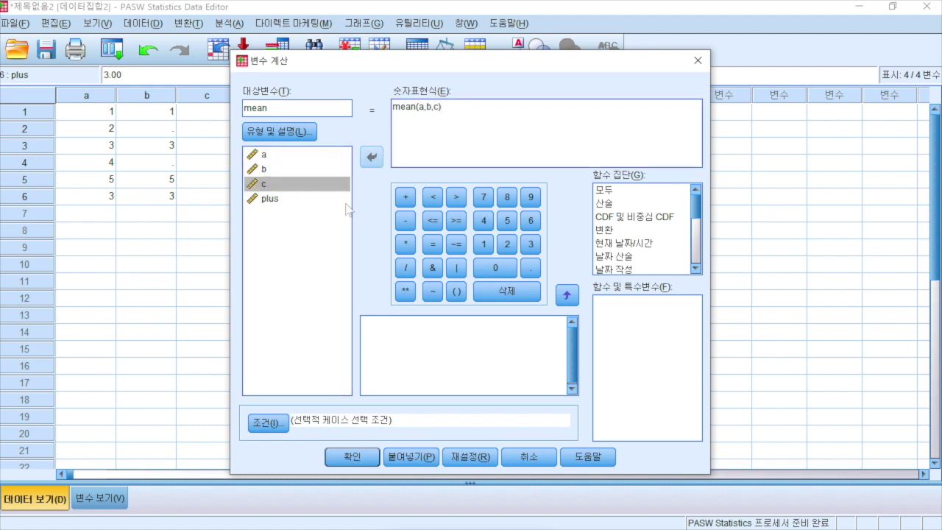
{"action": "left_click", "coordinate": [360, 459]}
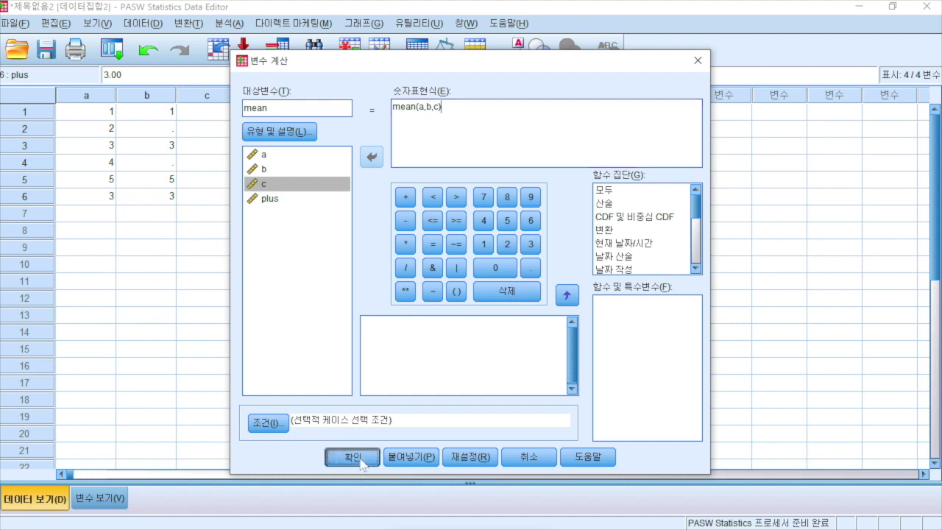
{"action": "left_click", "coordinate": [696, 24]}
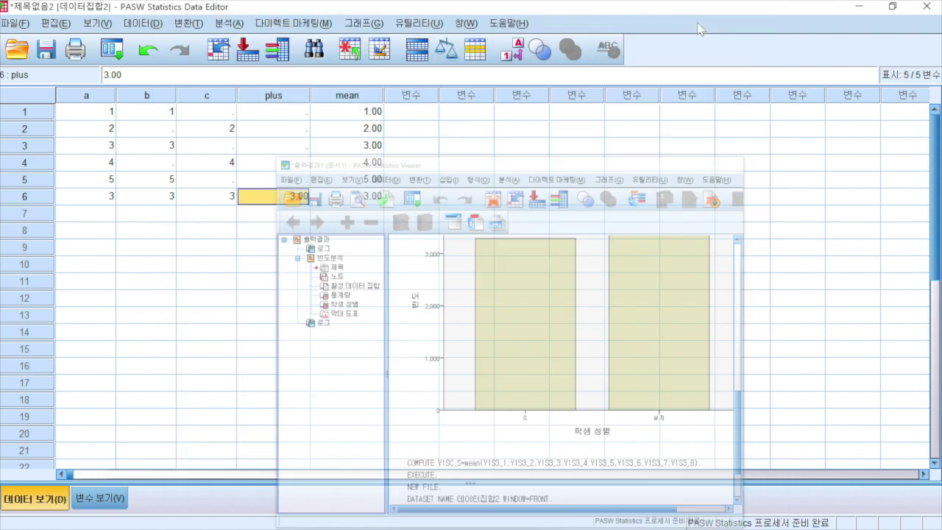
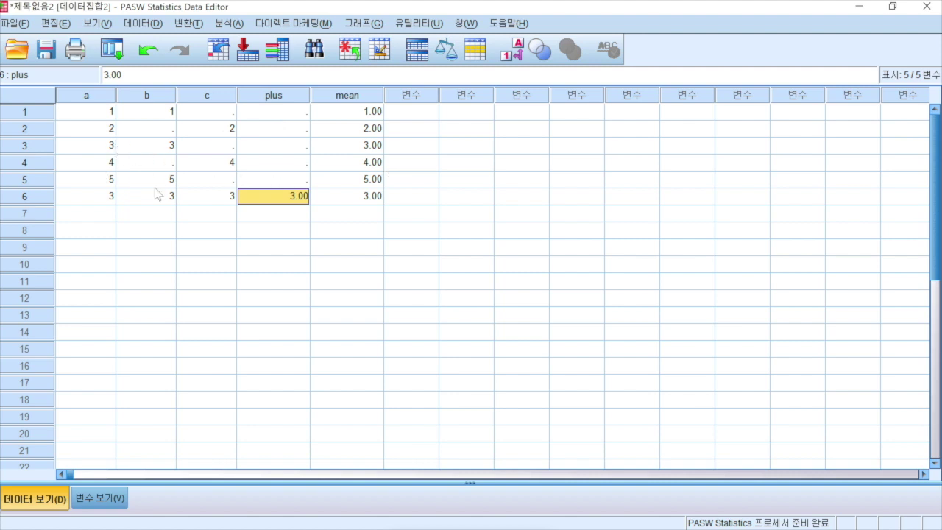
Compute a new variable sum with the expression sum(a,b,c)/3 and minimize the output viewer
{"action": "left_click", "coordinate": [196, 24]}
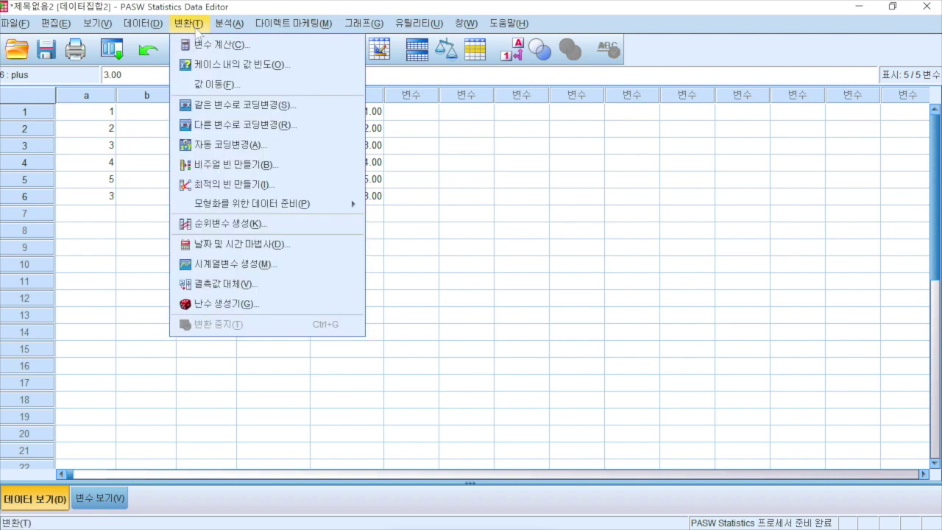
{"action": "left_click", "coordinate": [203, 47]}
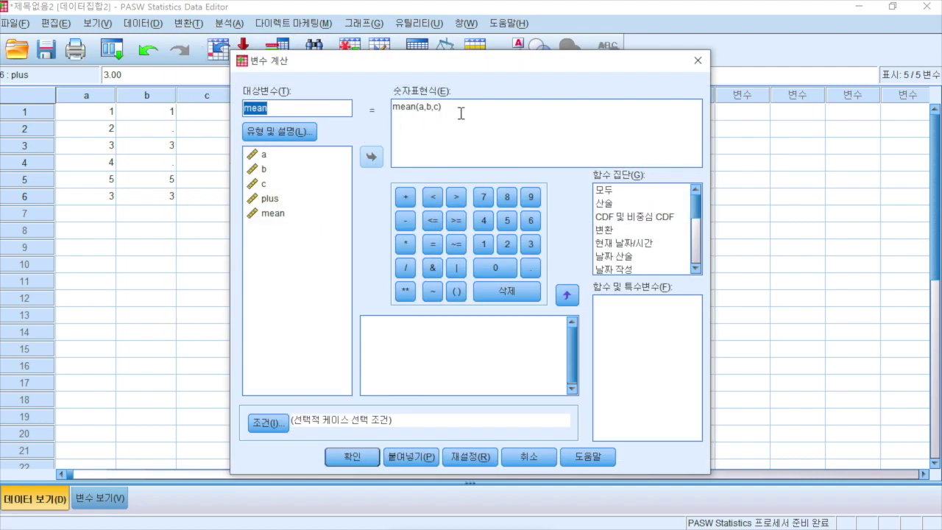
{"action": "type", "text": "sum"}
{"action": "left_click_drag", "start_coordinate": [496, 116], "coordinate": [346, 109]}
{"action": "key", "text": "BackSpace"}
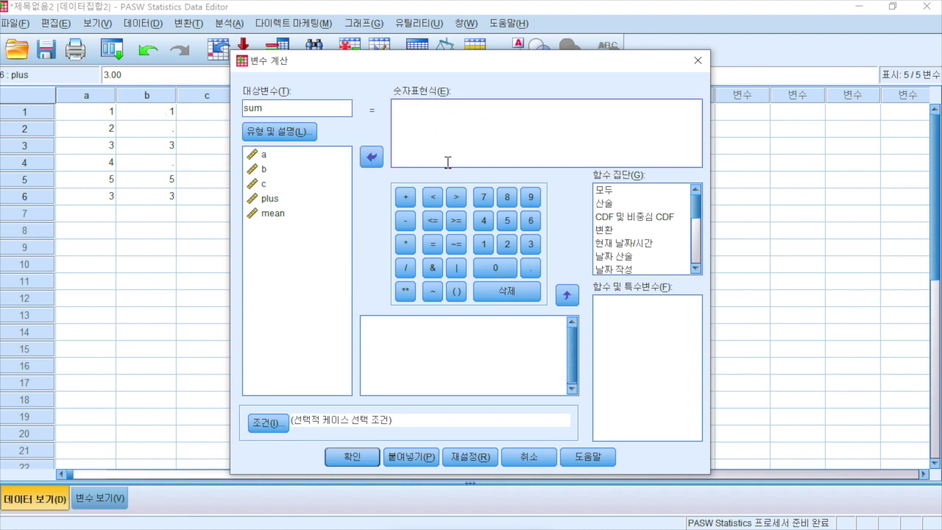
{"action": "type", "text": "sum(a,b,c"}
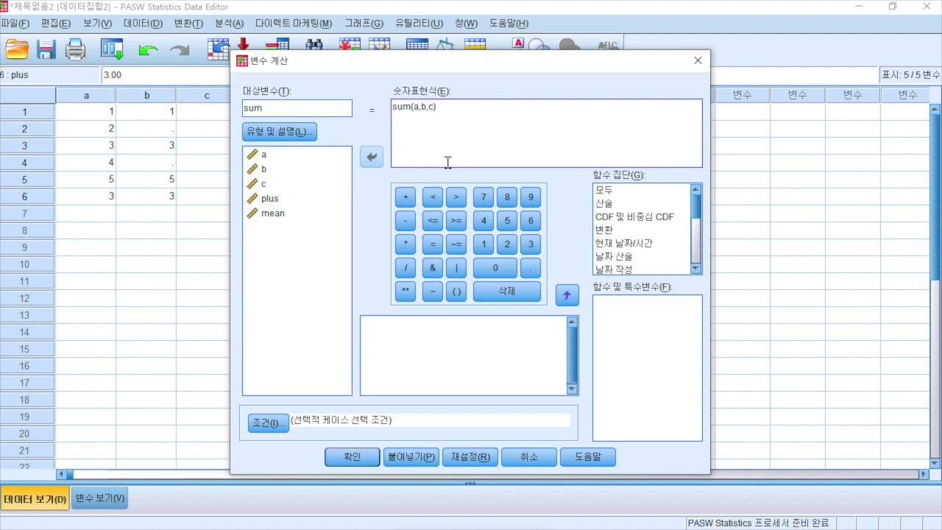
{"action": "left_click_drag", "start_coordinate": [442, 108], "coordinate": [394, 110]}
{"action": "left_click", "coordinate": [447, 107]}
{"action": "left_click", "coordinate": [350, 456]}
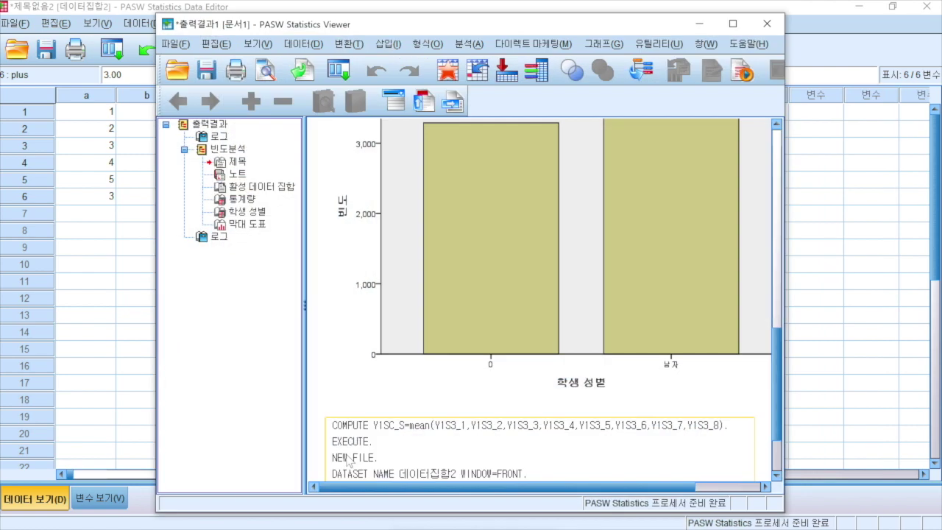
{"action": "left_click", "coordinate": [697, 24]}
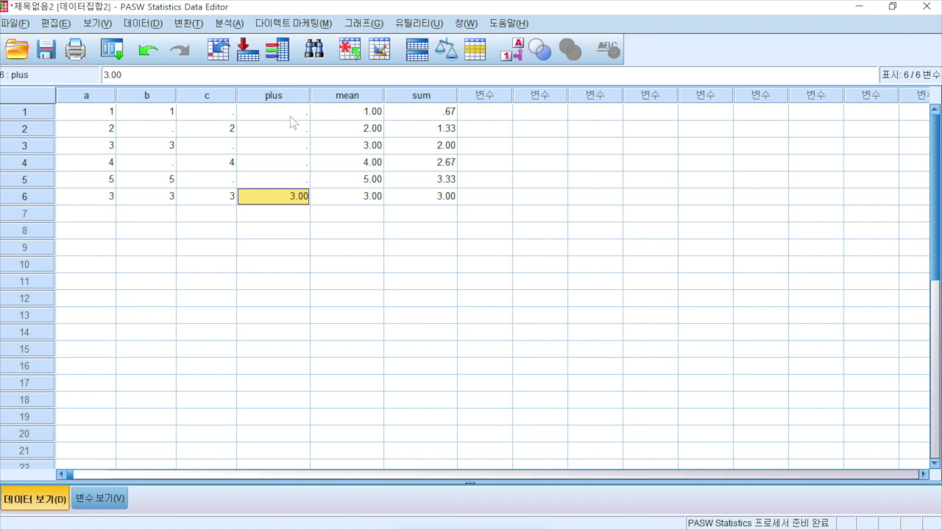
Examine how the empty cells of b and c in cases 1 to 5 relate to the plus, mean and sum columns
{"action": "left_click", "coordinate": [229, 115]}
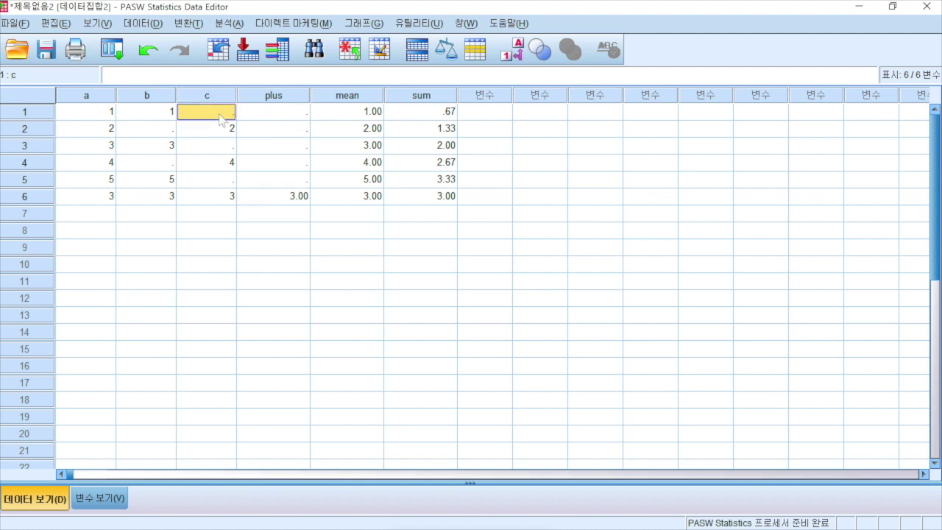
{"action": "left_click", "coordinate": [167, 130]}
{"action": "left_click", "coordinate": [202, 151]}
{"action": "left_click", "coordinate": [172, 166]}
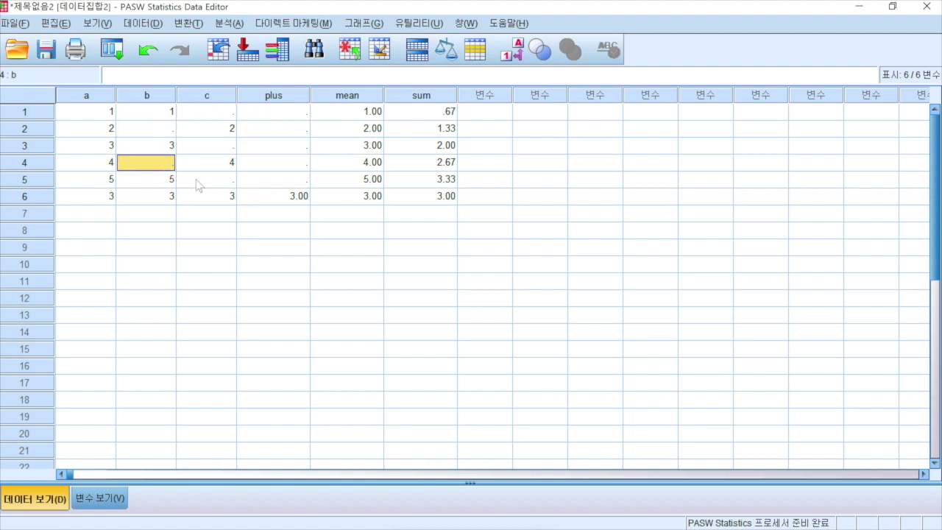
{"action": "left_click", "coordinate": [196, 180]}
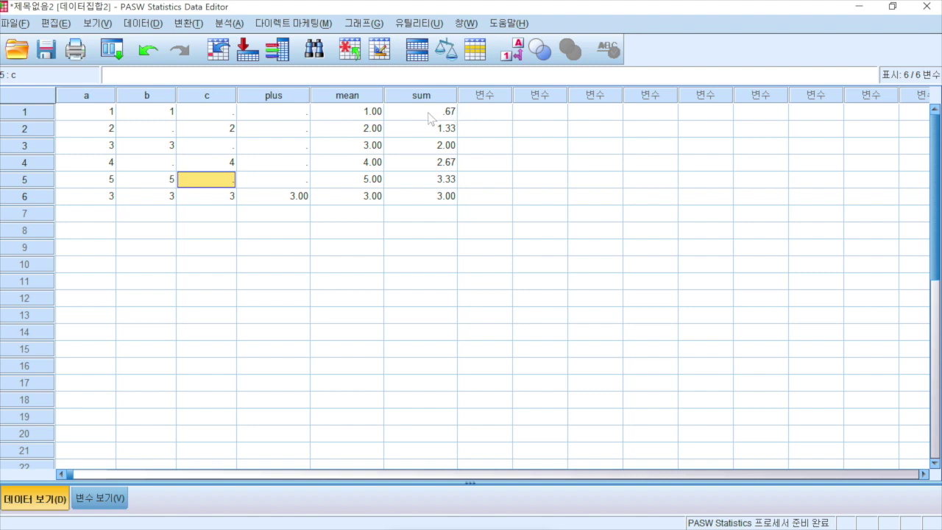
{"action": "left_click", "coordinate": [471, 276]}
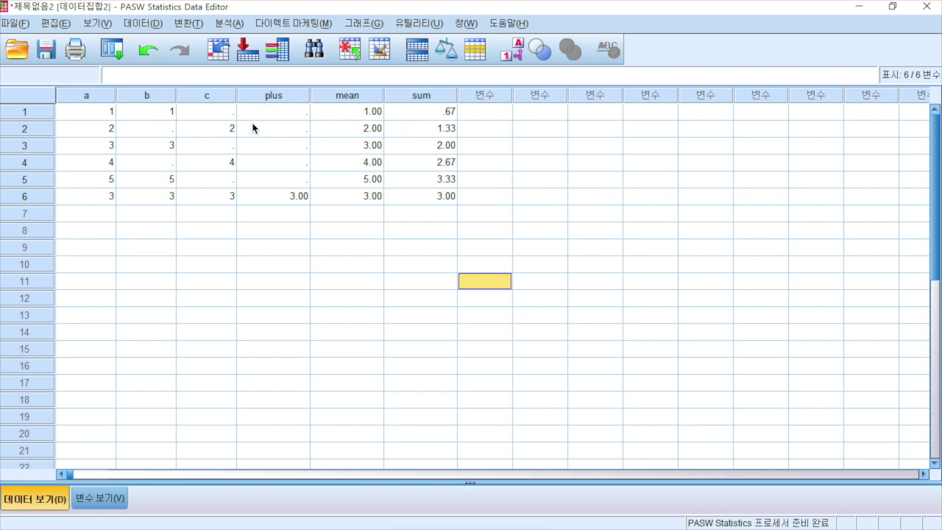
{"action": "left_click", "coordinate": [471, 282]}
{"action": "left_click", "coordinate": [276, 112]}
{"action": "left_click", "coordinate": [219, 114]}
{"action": "left_click", "coordinate": [171, 131]}
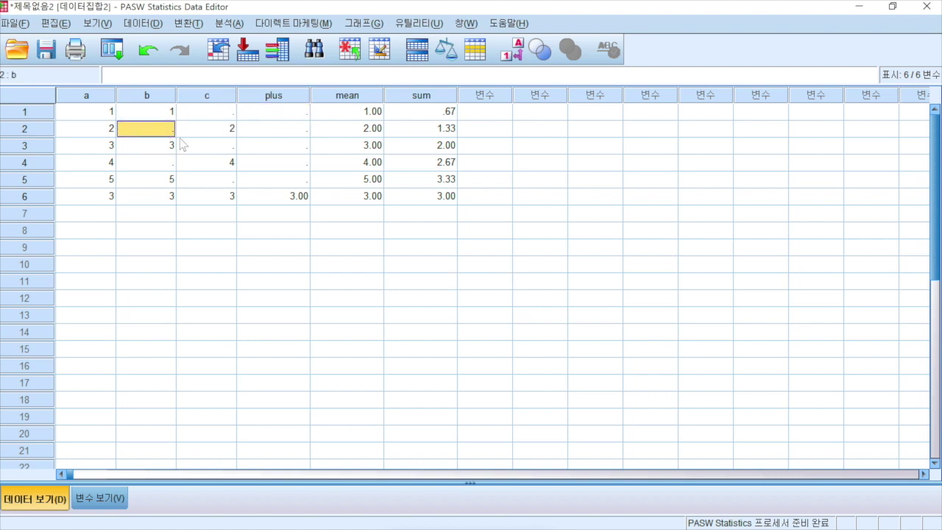
{"action": "left_click", "coordinate": [200, 145]}
{"action": "left_click_drag", "start_coordinate": [290, 114], "coordinate": [290, 179]}
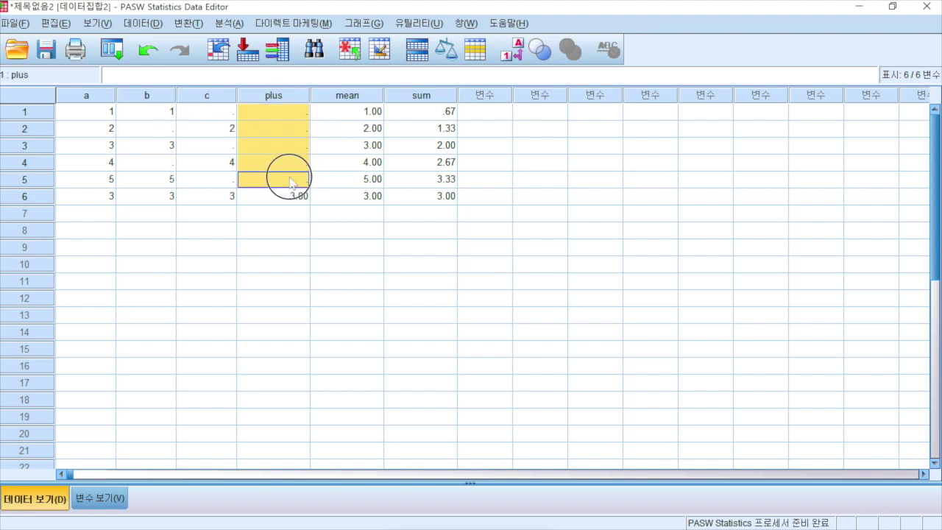
Compare the mean and sum columns case by case with the filled and empty cells of a, b and c
{"action": "left_click", "coordinate": [357, 111]}
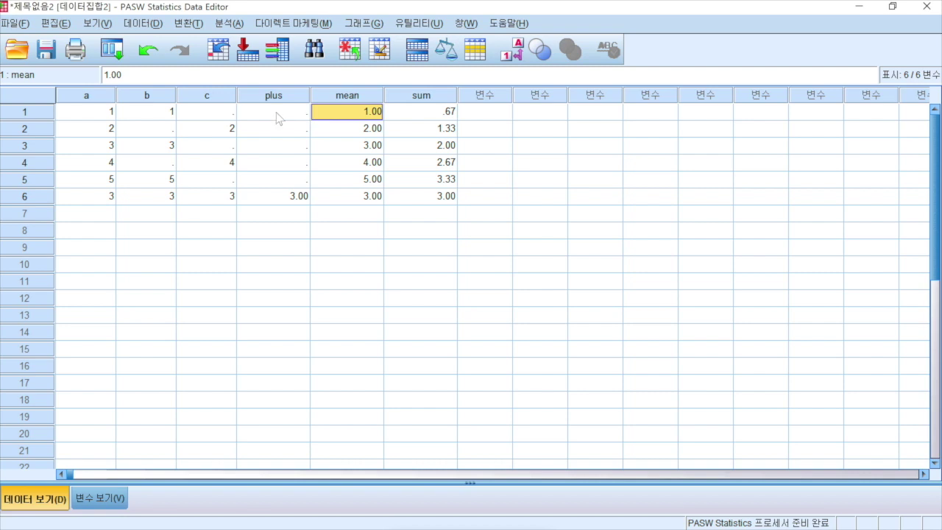
{"action": "left_click", "coordinate": [218, 118]}
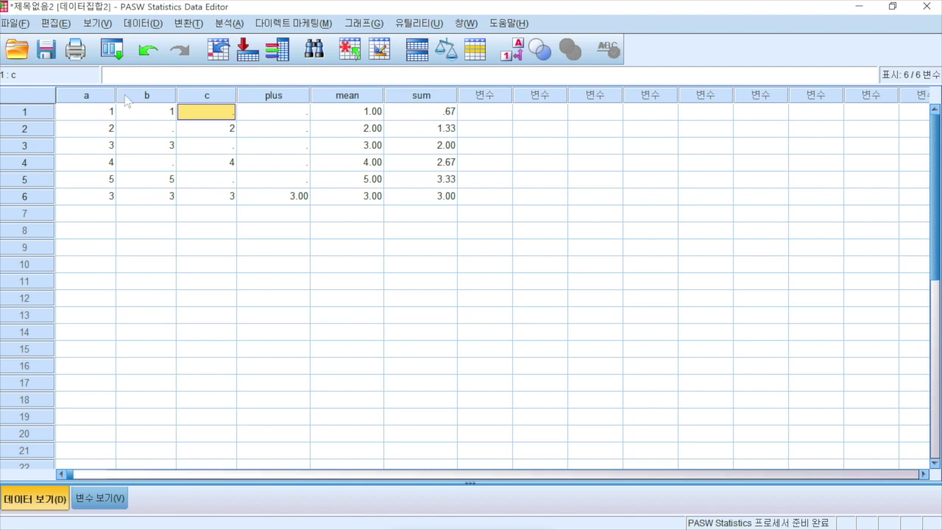
{"action": "left_click", "coordinate": [352, 111]}
{"action": "left_click", "coordinate": [353, 129]}
{"action": "left_click", "coordinate": [352, 161]}
{"action": "left_click", "coordinate": [356, 179]}
{"action": "left_click", "coordinate": [438, 114]}
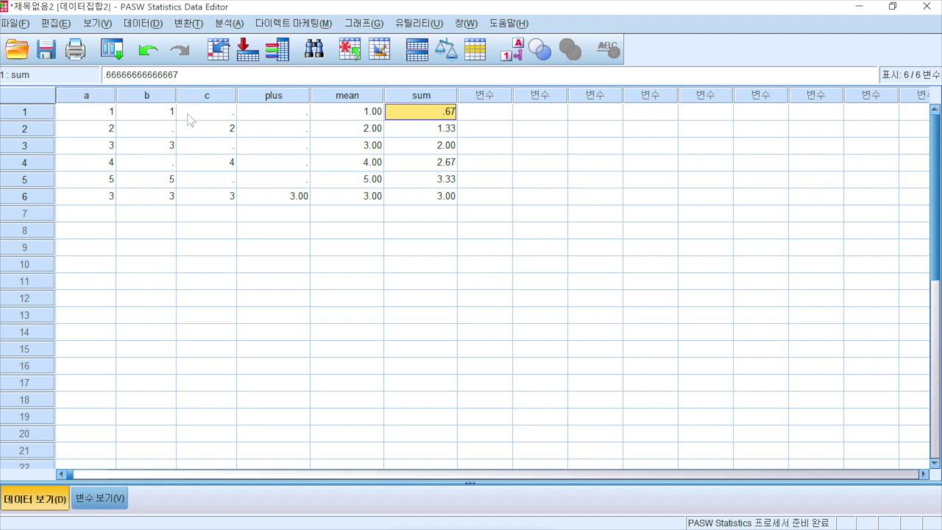
{"action": "left_click", "coordinate": [102, 118]}
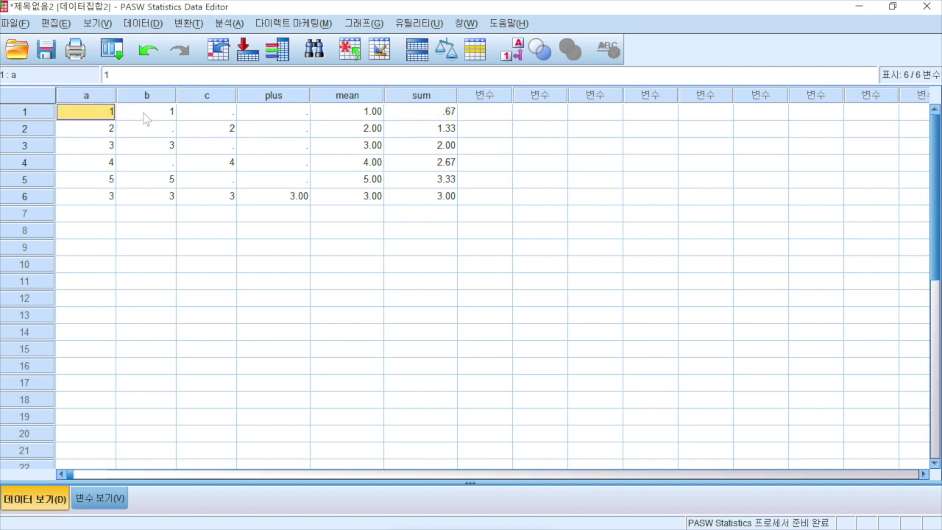
{"action": "left_click", "coordinate": [148, 117]}
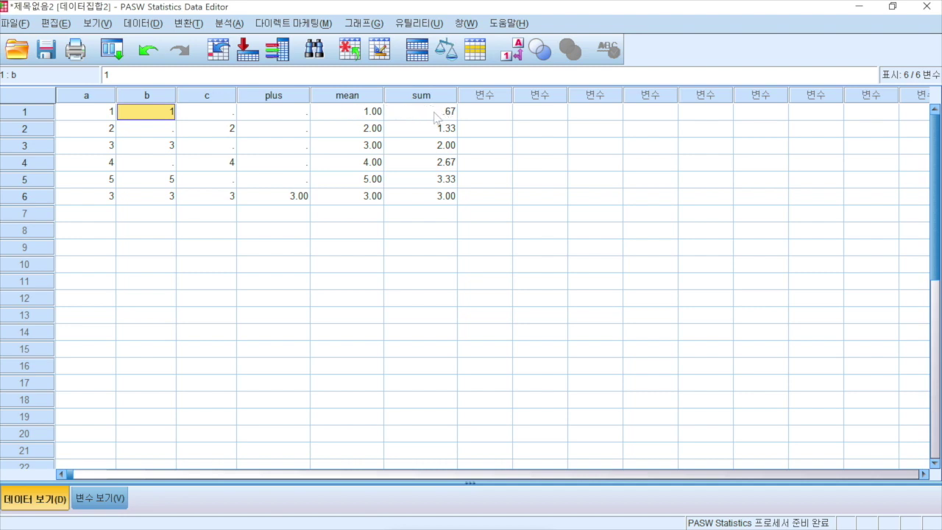
{"action": "left_click", "coordinate": [367, 115]}
{"action": "left_click", "coordinate": [408, 117]}
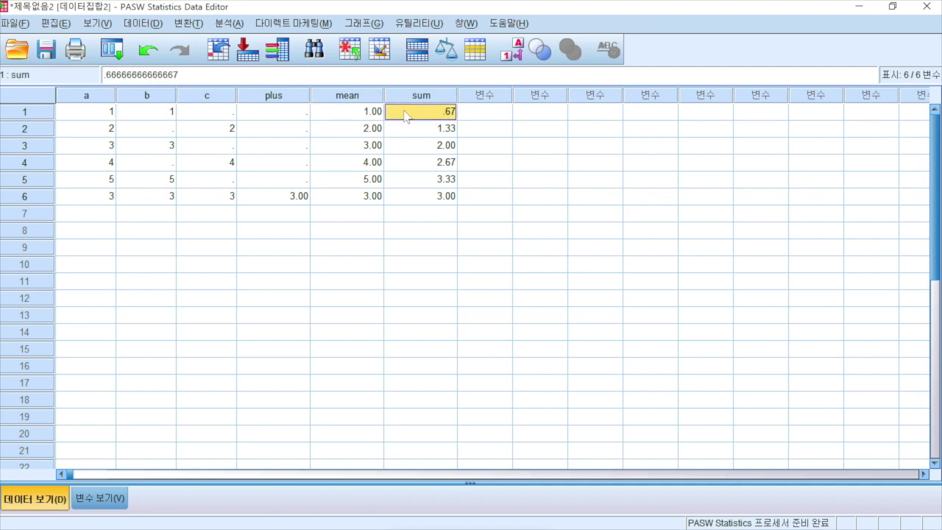
{"action": "left_click", "coordinate": [359, 117]}
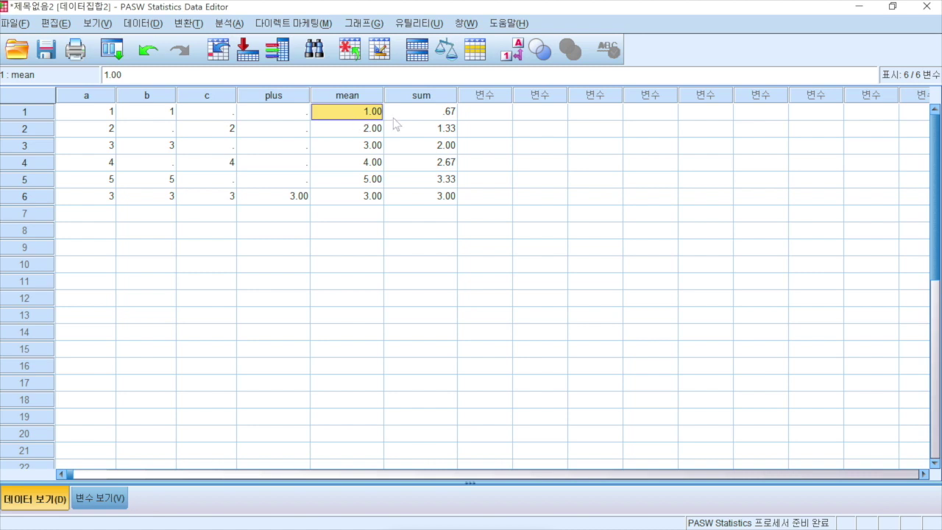
{"action": "left_click", "coordinate": [426, 196]}
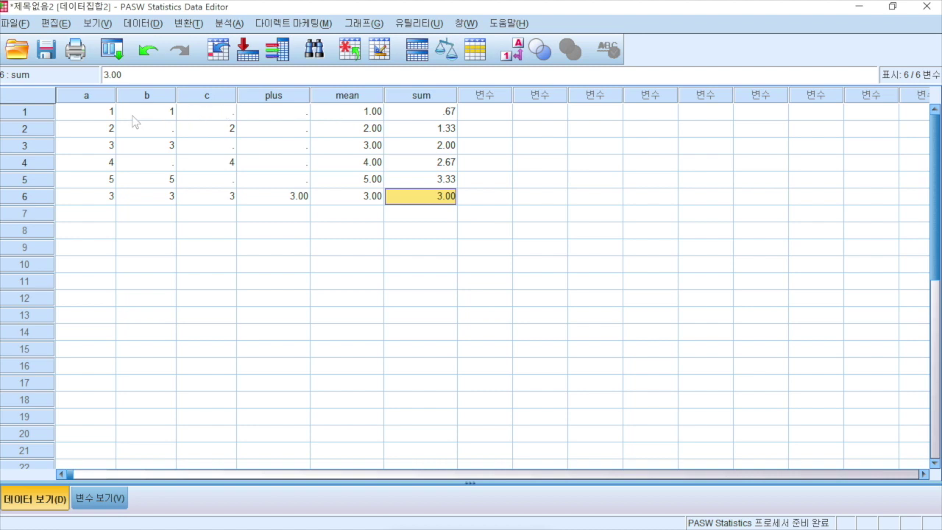
{"action": "left_click", "coordinate": [360, 114]}
{"action": "left_click", "coordinate": [365, 128]}
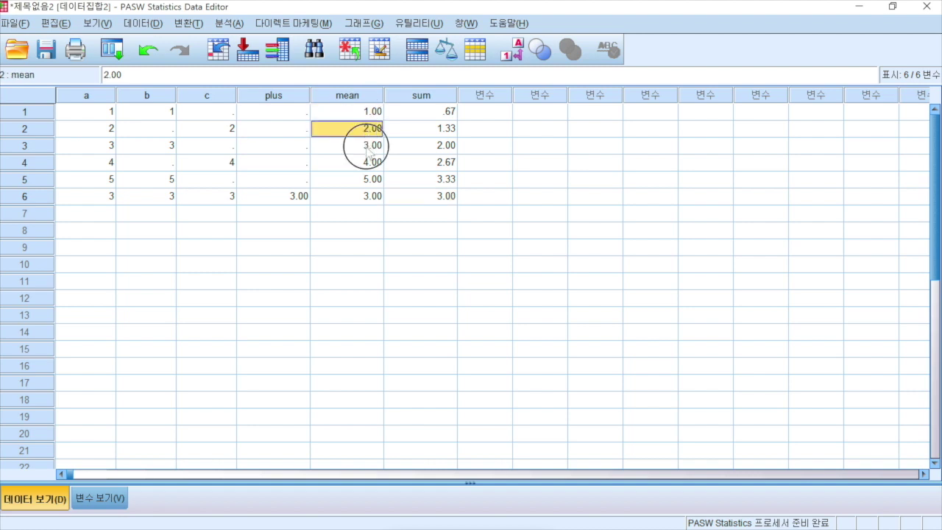
{"action": "left_click", "coordinate": [367, 149]}
{"action": "left_click_drag", "start_coordinate": [368, 114], "coordinate": [368, 195]}
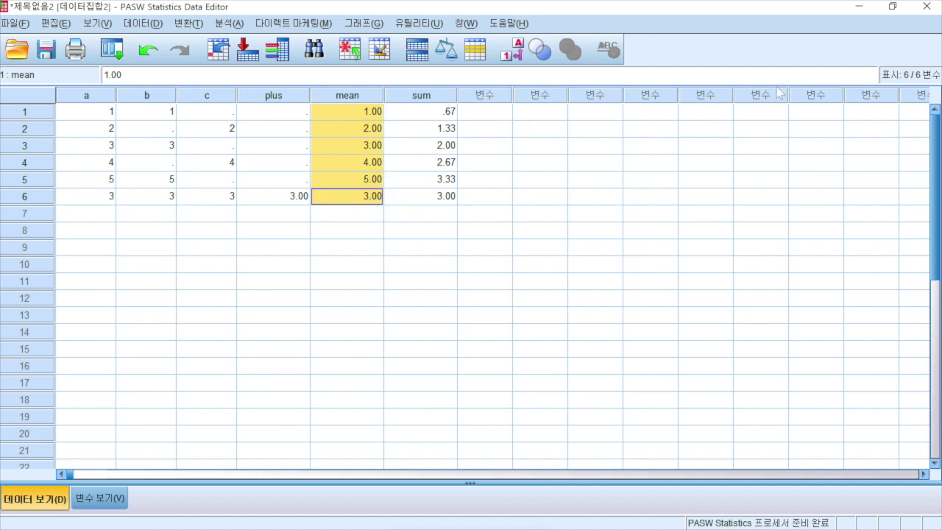
Minimize the practice dataset and select the variable Y1SC_S in the Y1_STD_EDU variable list
{"action": "left_click", "coordinate": [860, 8]}
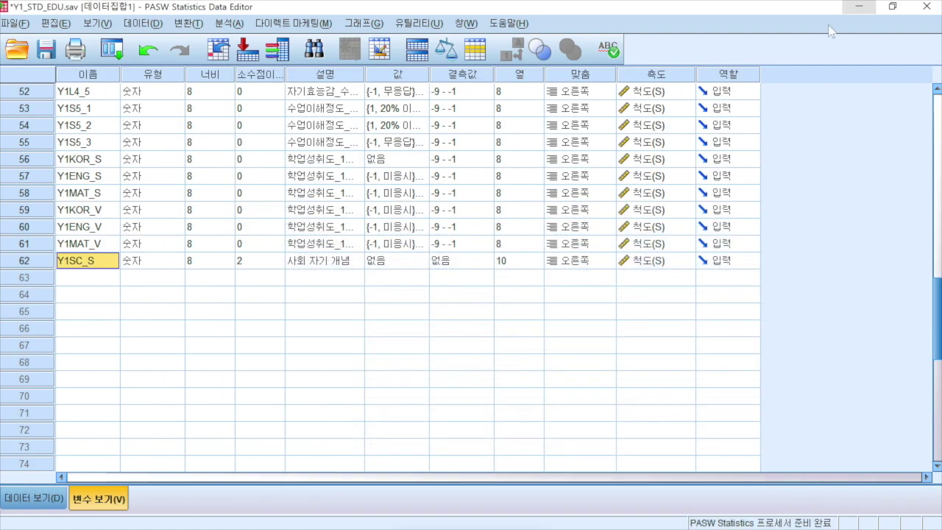
{"action": "left_click", "coordinate": [88, 278]}
{"action": "left_click", "coordinate": [91, 263]}
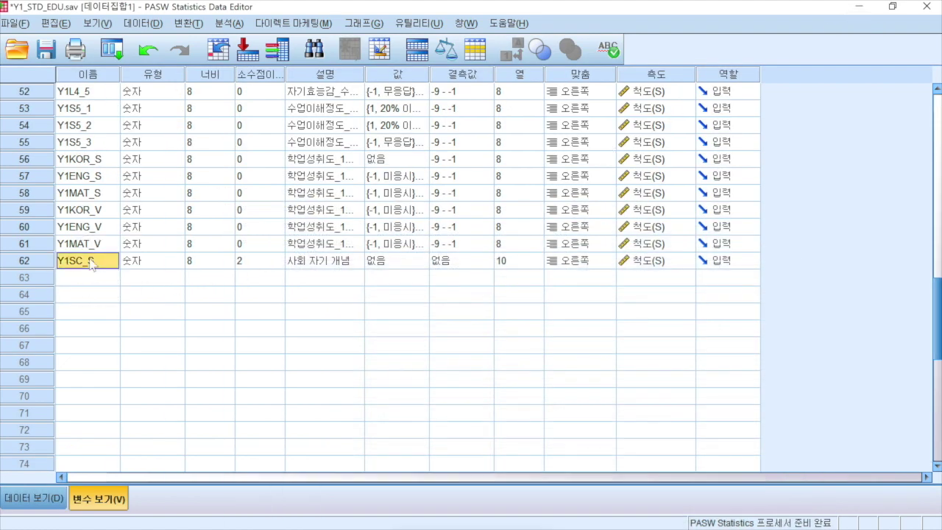
Examine the labels of the family, physical and academic self-concept items and the Korean, English and math self-efficacy items, ending on Y1SC_S
{"action": "scroll", "coordinate": [102, 266], "scroll_direction": "up", "scroll_amount": 8}
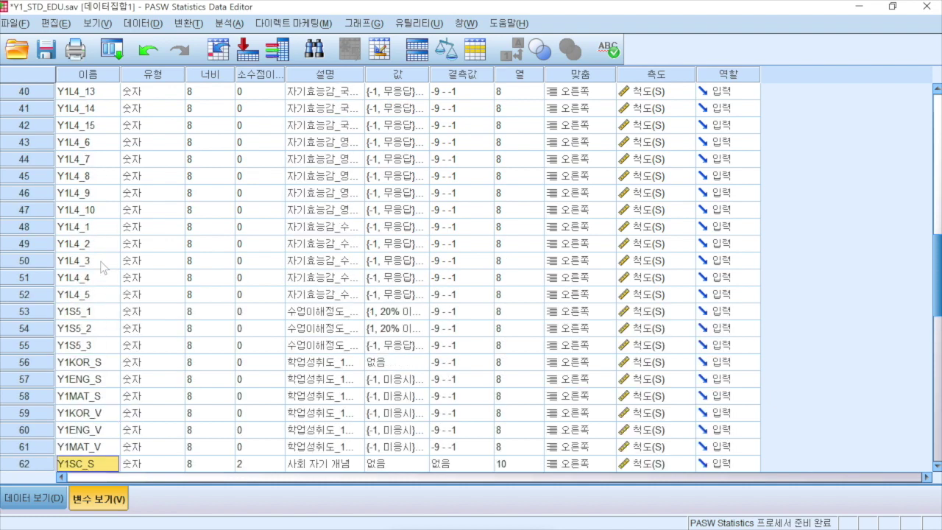
{"action": "scroll", "coordinate": [101, 266], "scroll_direction": "up", "scroll_amount": 9}
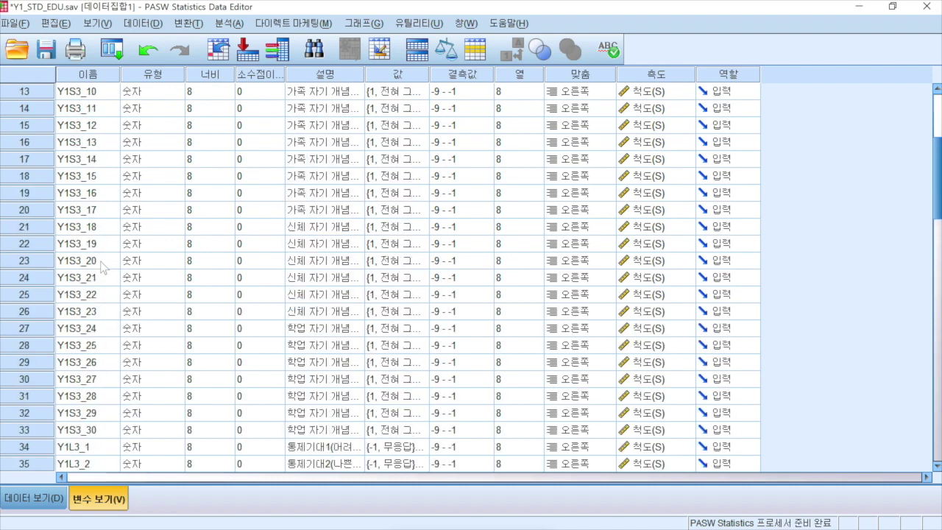
{"action": "scroll", "coordinate": [103, 267], "scroll_direction": "down", "scroll_amount": 3}
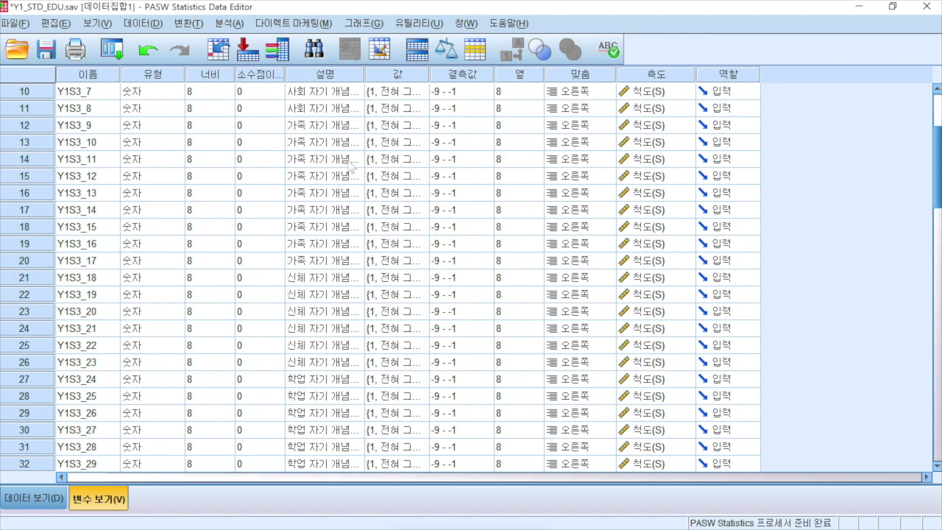
{"action": "left_click_drag", "start_coordinate": [335, 131], "coordinate": [316, 462]}
{"action": "scroll", "coordinate": [305, 353], "scroll_direction": "down", "scroll_amount": 6}
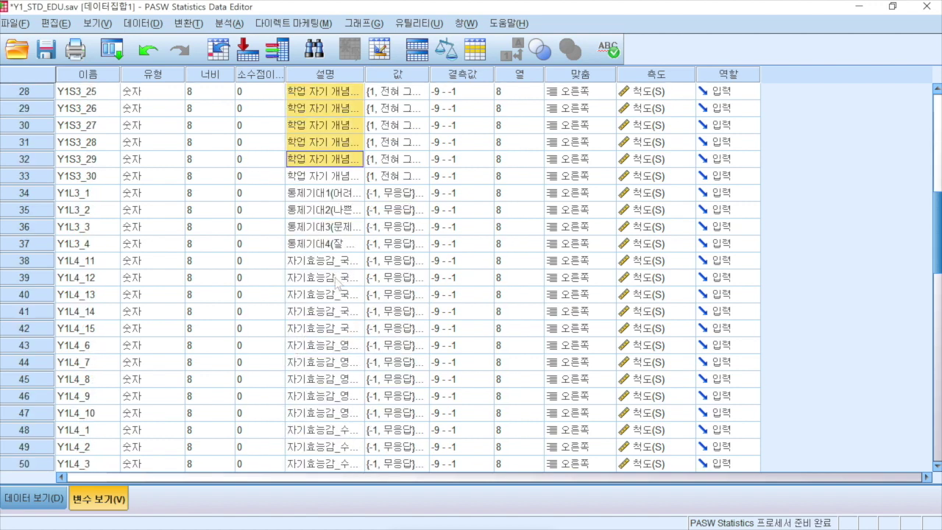
{"action": "left_click_drag", "start_coordinate": [334, 267], "coordinate": [337, 331]}
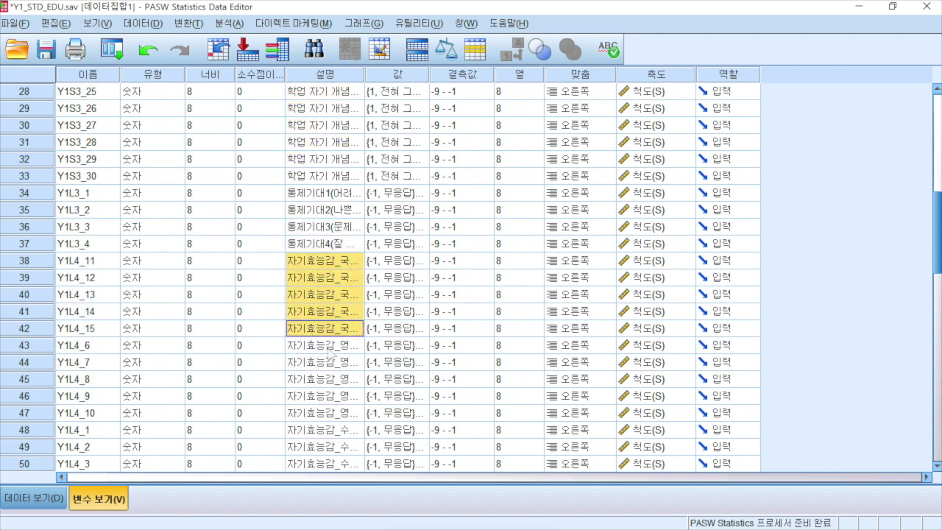
{"action": "scroll", "coordinate": [333, 356], "scroll_direction": "down", "scroll_amount": 2}
{"action": "left_click_drag", "start_coordinate": [342, 252], "coordinate": [342, 313]}
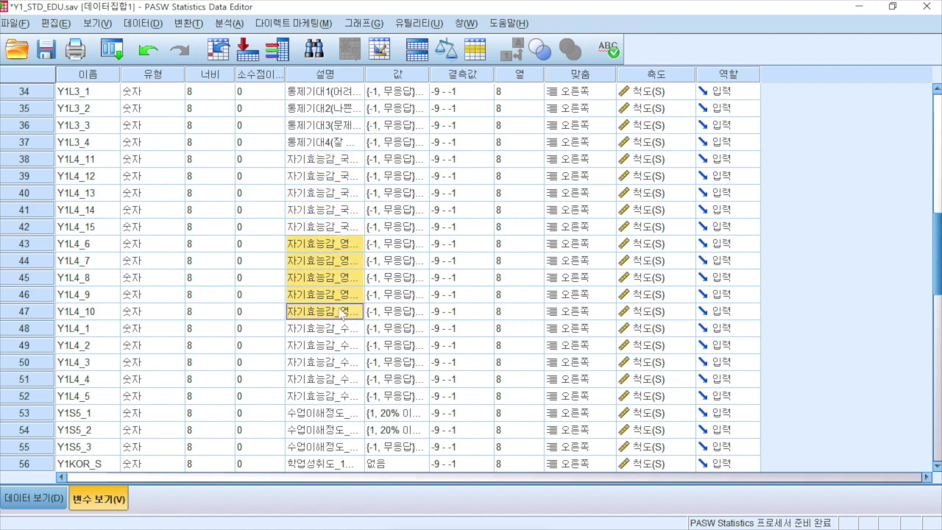
{"action": "scroll", "coordinate": [346, 332], "scroll_direction": "down", "scroll_amount": 2}
{"action": "left_click_drag", "start_coordinate": [345, 227], "coordinate": [329, 344]}
{"action": "left_click", "coordinate": [328, 298]}
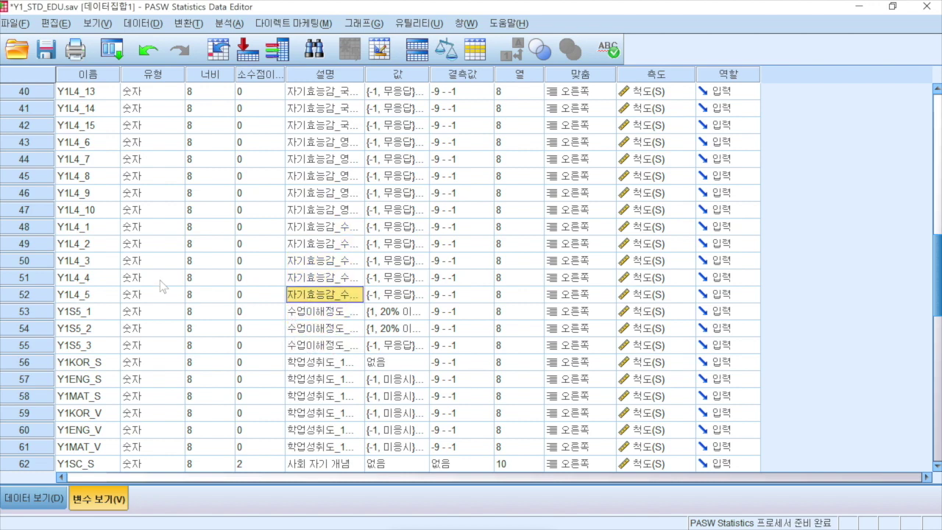
{"action": "scroll", "coordinate": [162, 285], "scroll_direction": "down", "scroll_amount": 3}
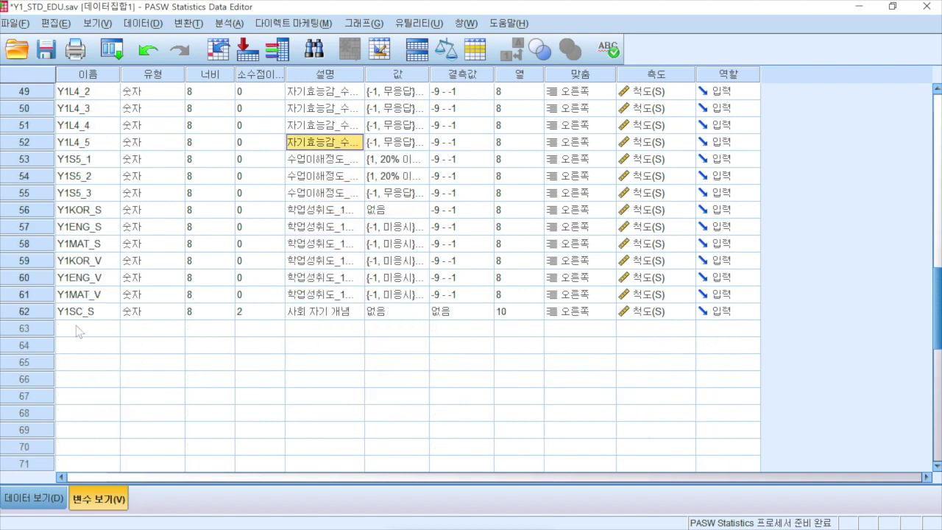
{"action": "scroll", "coordinate": [81, 327], "scroll_direction": "down", "scroll_amount": 1}
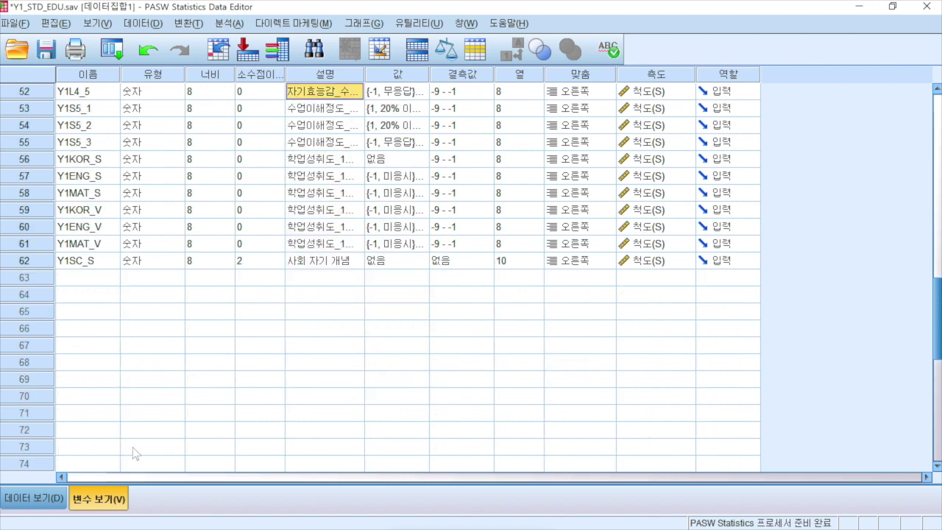
{"action": "scroll", "coordinate": [81, 254], "scroll_direction": "up", "scroll_amount": 3}
{"action": "left_click", "coordinate": [100, 414]}
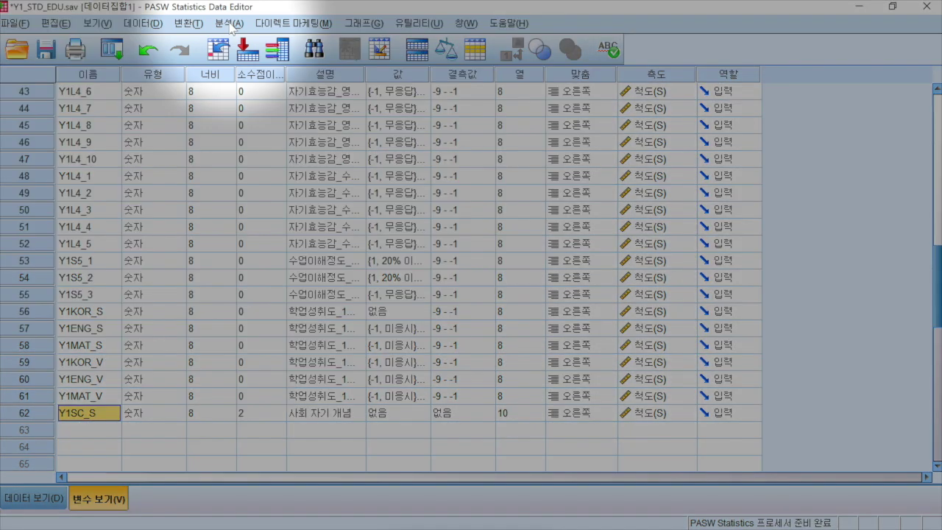
Start a Frequencies analysis and replace GENDER with the social self-concept variable Y1SC_S as the analysed variable
{"action": "left_click", "coordinate": [230, 23]}
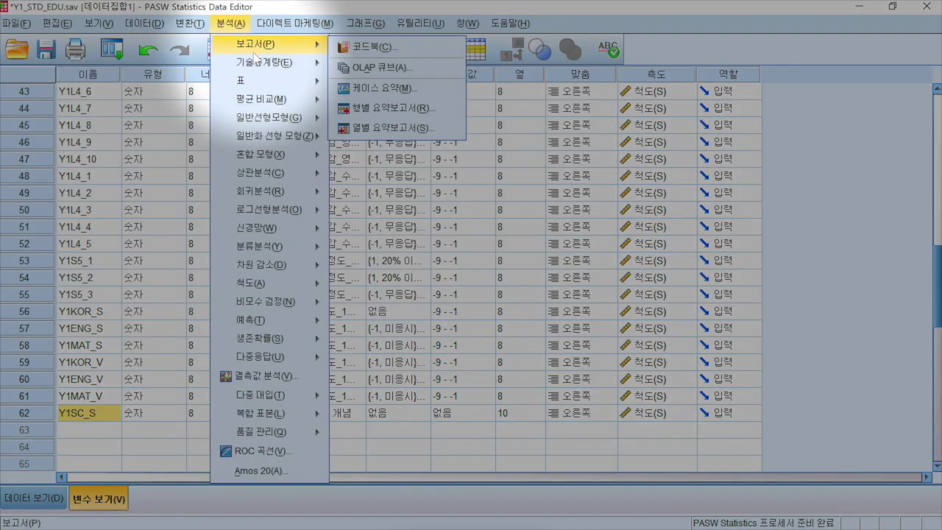
{"action": "mouse_move", "coordinate": [265, 63]}
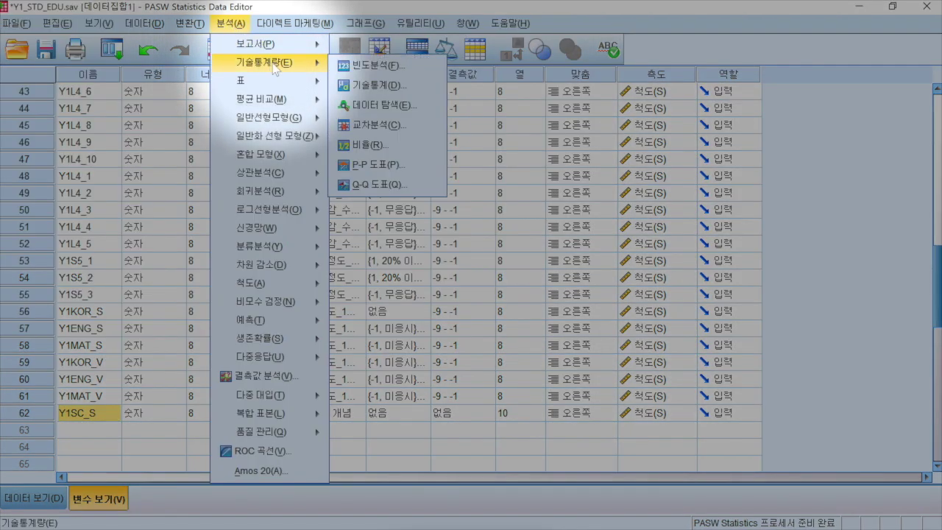
{"action": "left_click", "coordinate": [376, 66]}
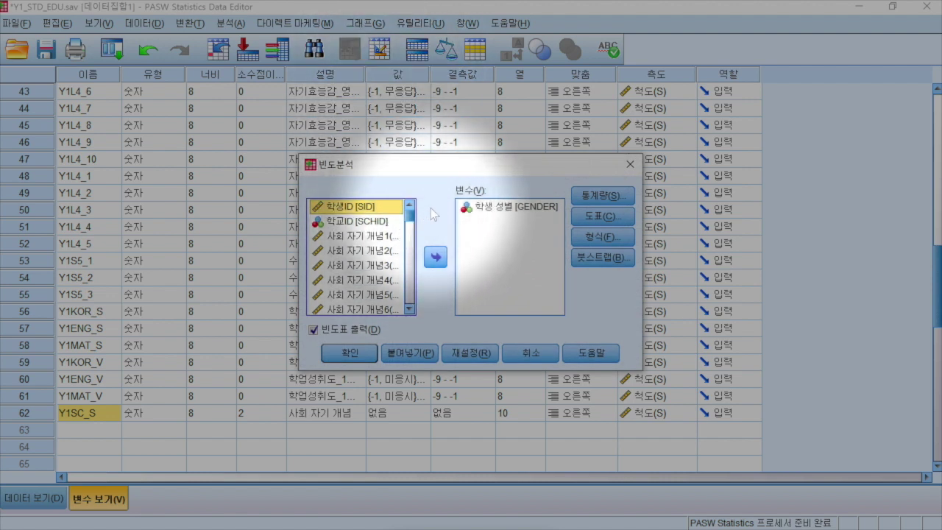
{"action": "left_click", "coordinate": [478, 209]}
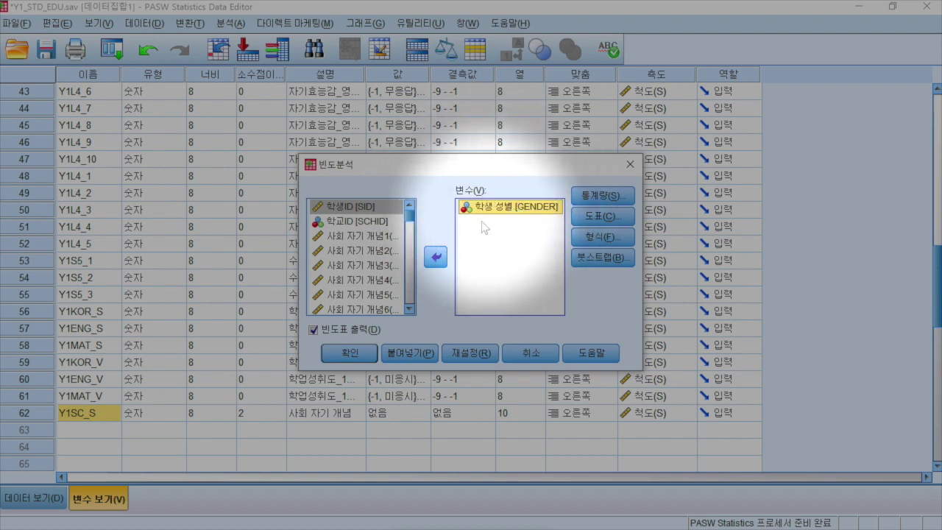
{"action": "left_click", "coordinate": [435, 256]}
{"action": "left_click", "coordinate": [413, 221]}
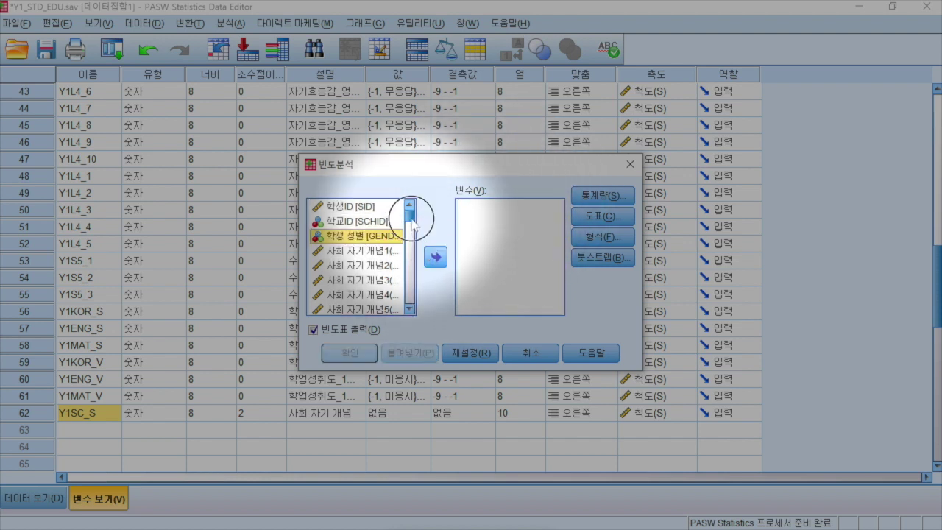
{"action": "left_click_drag", "start_coordinate": [411, 220], "coordinate": [413, 306]}
{"action": "left_click", "coordinate": [356, 307]}
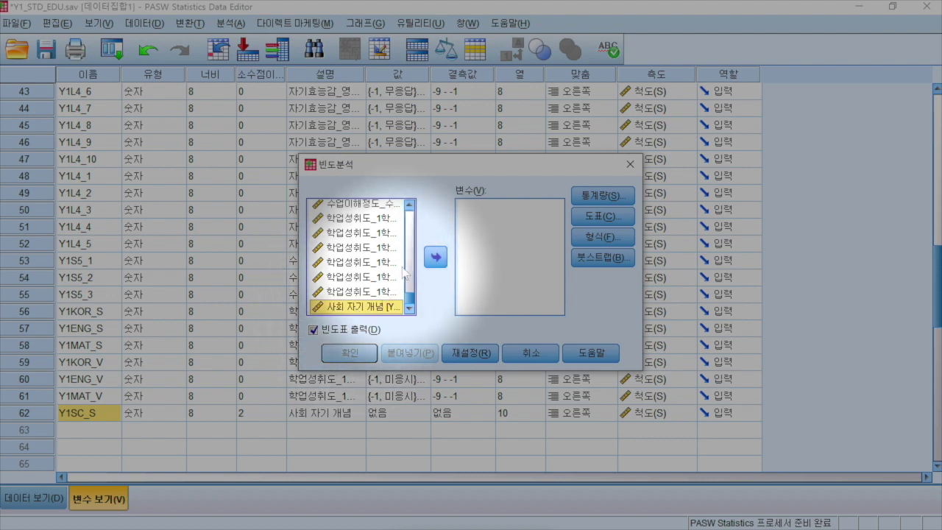
{"action": "left_click", "coordinate": [435, 256]}
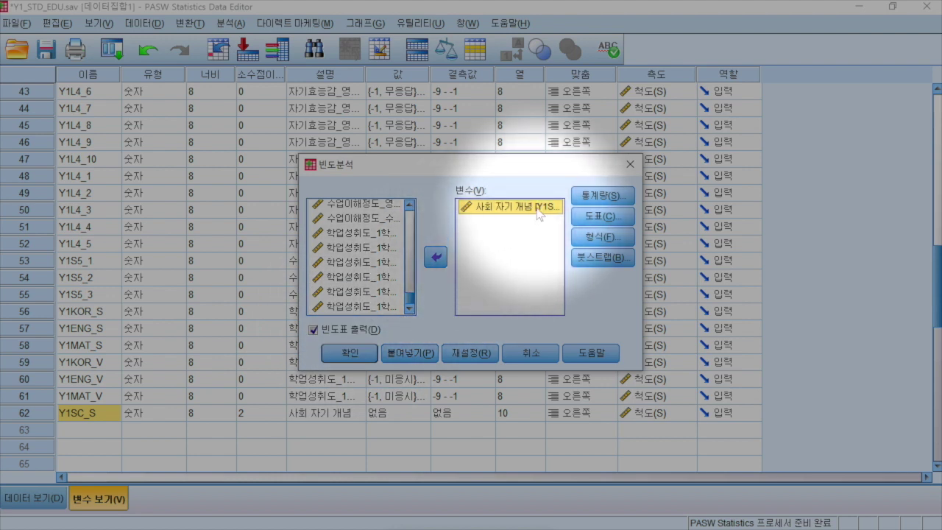
Keep mean, standard deviation, skewness and kurtosis as the statistics, and set the chart to a histogram with a normal curve
{"action": "left_click", "coordinate": [600, 196]}
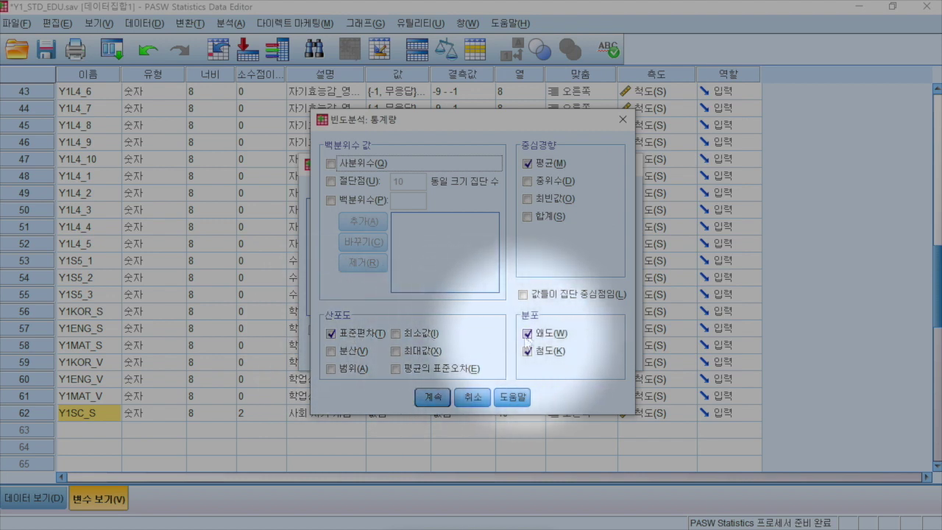
{"action": "left_click", "coordinate": [431, 396]}
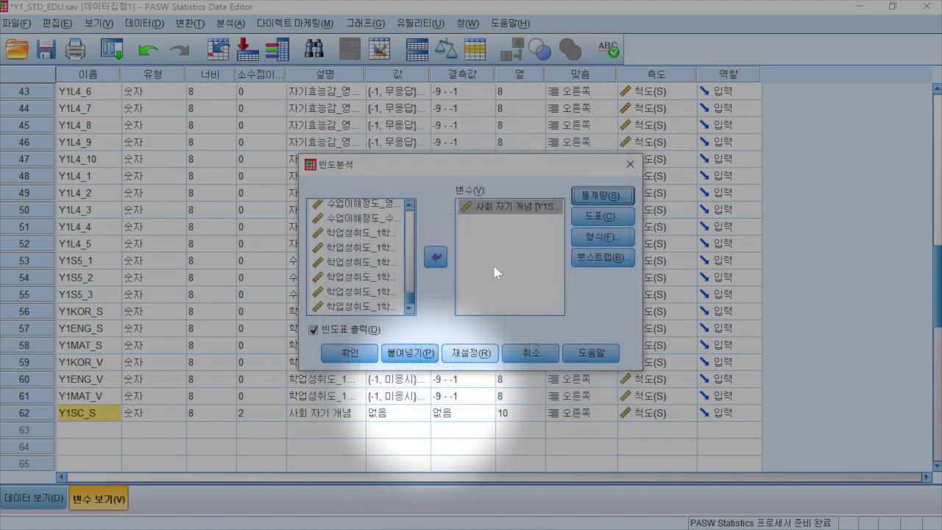
{"action": "left_click", "coordinate": [601, 216]}
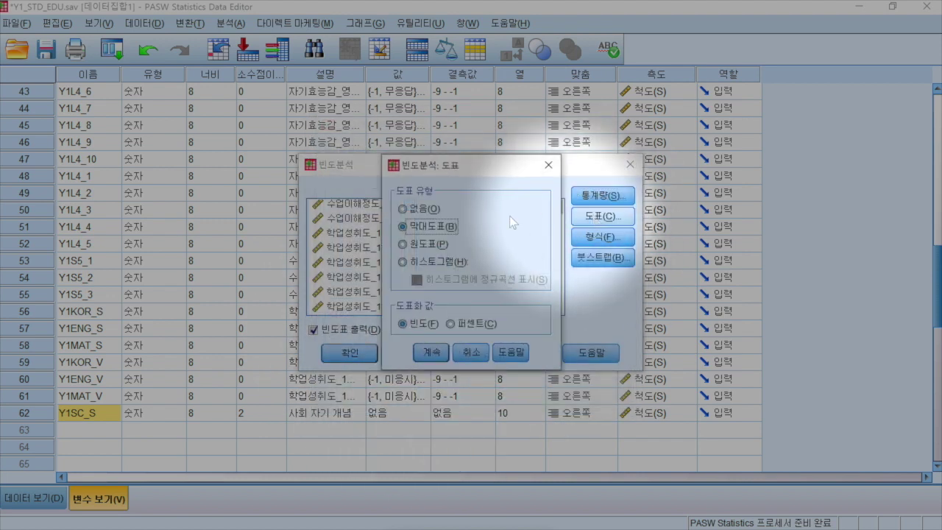
{"action": "left_click", "coordinate": [403, 262]}
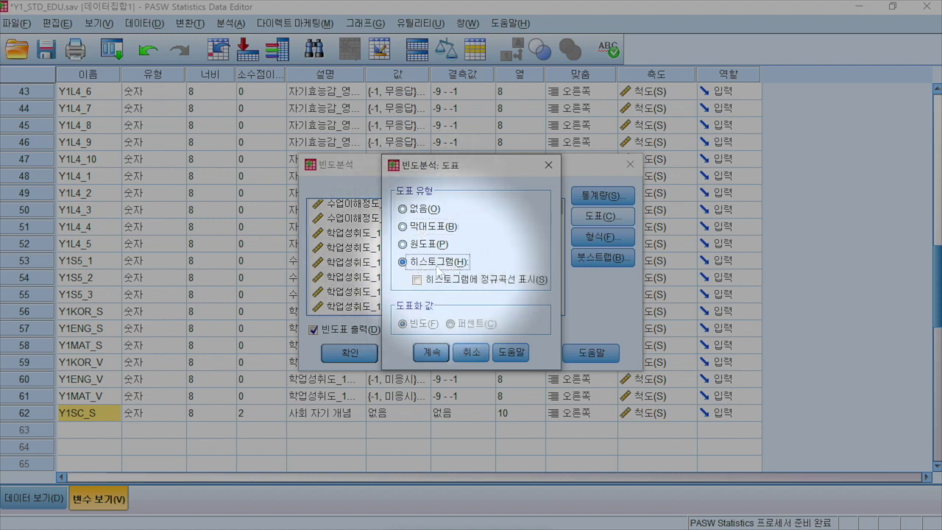
{"action": "left_click", "coordinate": [417, 281]}
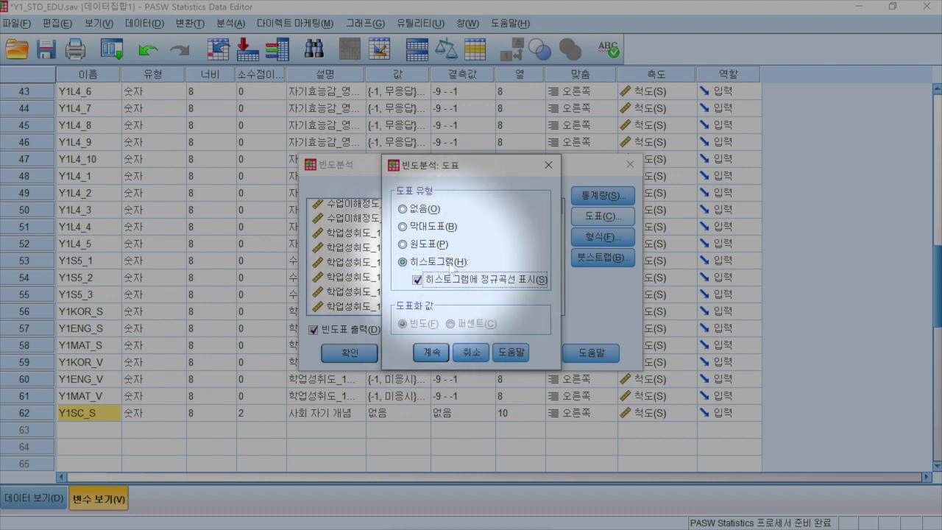
{"action": "left_click", "coordinate": [431, 354]}
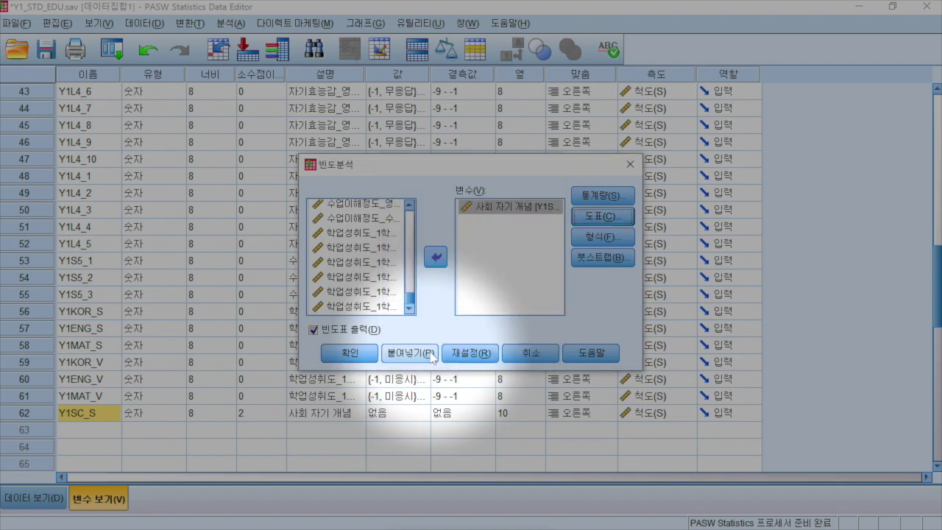
Run the Frequencies analysis for Y1SC_S and bring its results in the output viewer to the front
{"action": "left_click", "coordinate": [346, 353]}
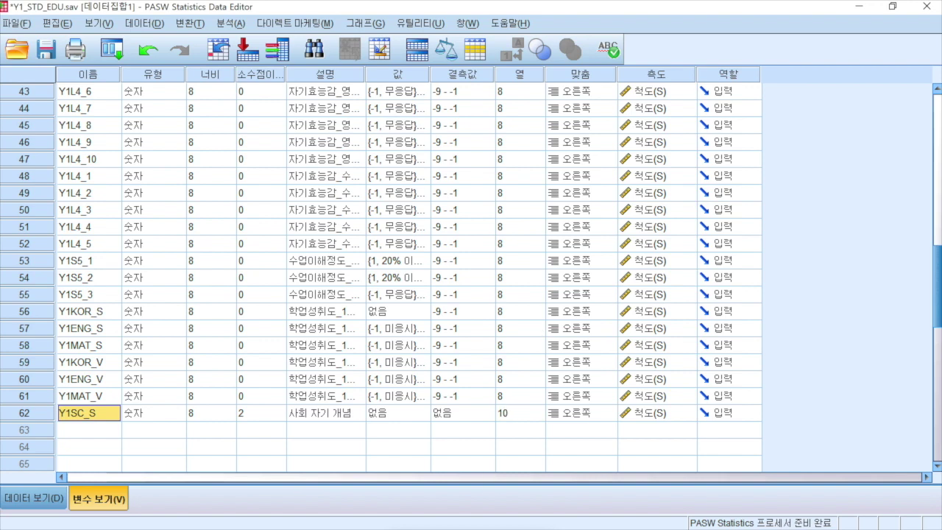
{"action": "left_click", "coordinate": [598, 529]}
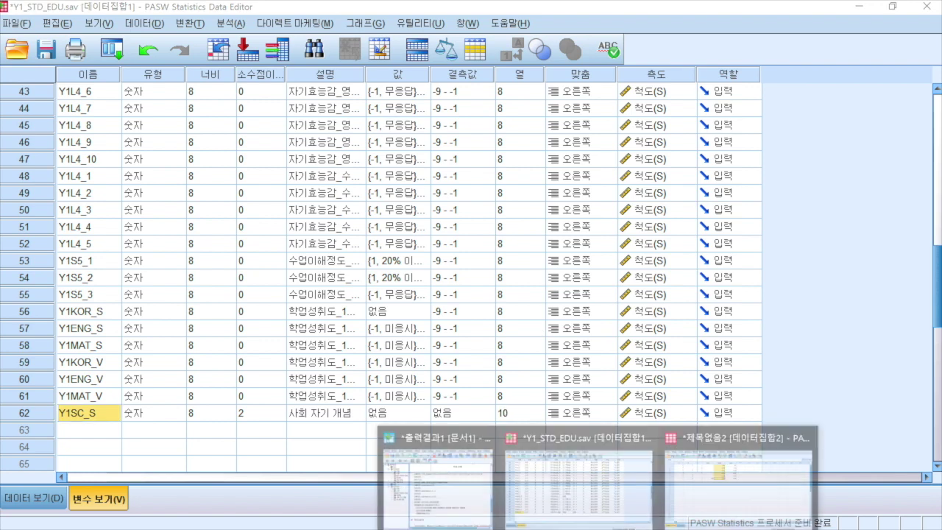
{"action": "left_click", "coordinate": [436, 479]}
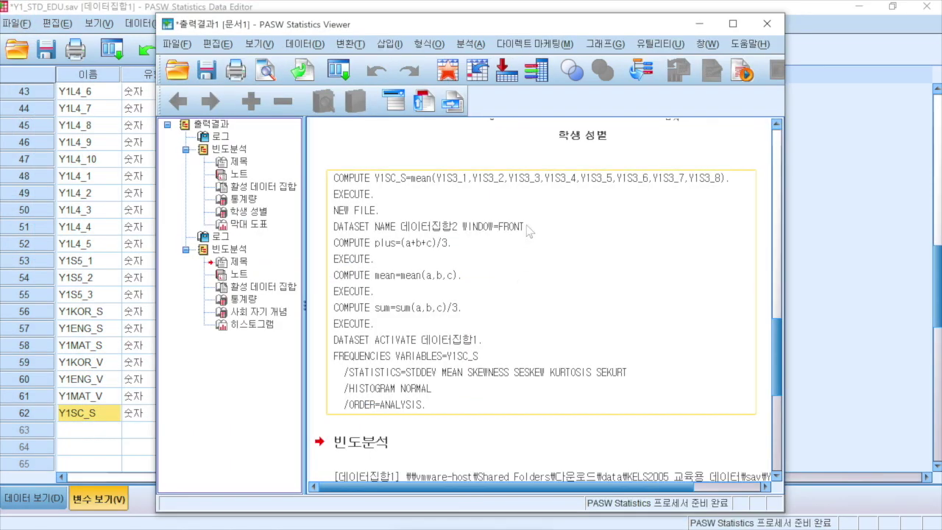
Examine the statistics table and the frequency table of the social self-concept scores in the new output
{"action": "scroll", "coordinate": [456, 329], "scroll_direction": "down", "scroll_amount": 10}
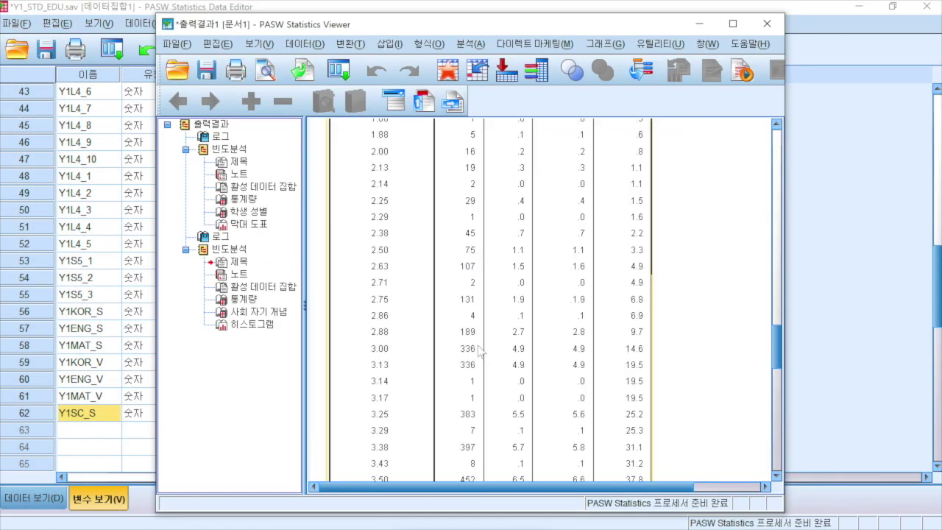
{"action": "scroll", "coordinate": [478, 349], "scroll_direction": "up", "scroll_amount": 10}
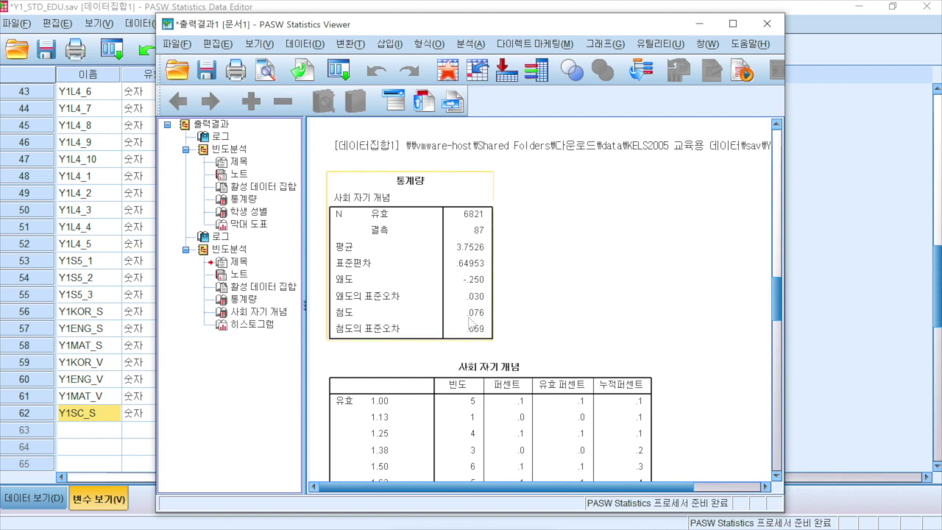
{"action": "scroll", "coordinate": [491, 300], "scroll_direction": "down", "scroll_amount": 3}
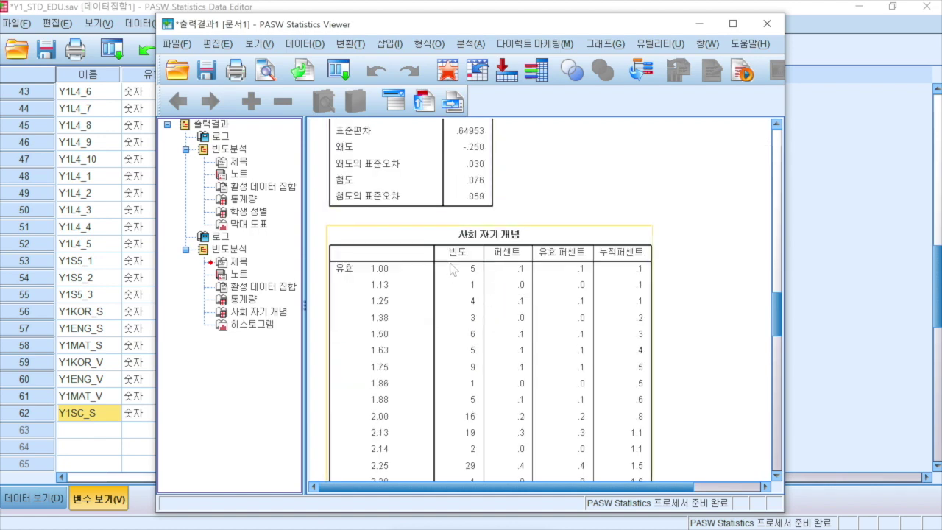
{"action": "scroll", "coordinate": [452, 270], "scroll_direction": "down", "scroll_amount": 2}
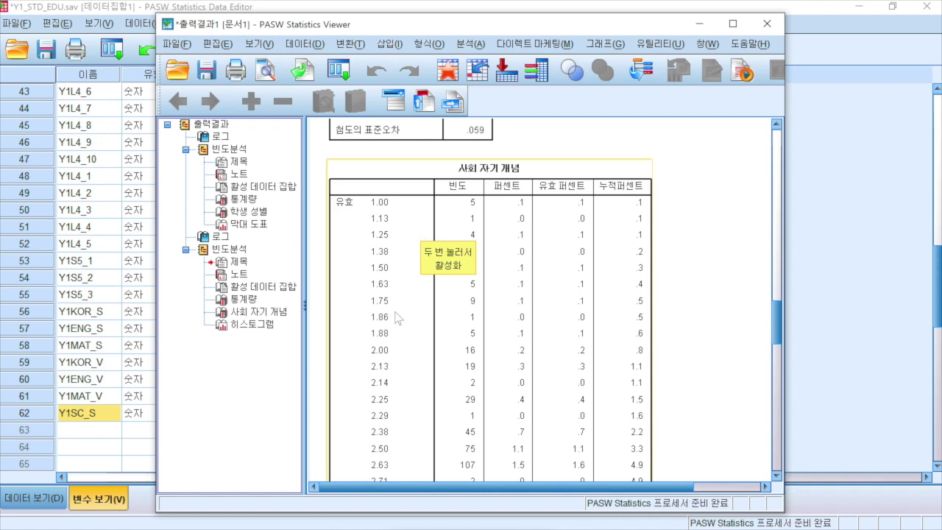
{"action": "scroll", "coordinate": [396, 316], "scroll_direction": "down", "scroll_amount": 2}
{"action": "scroll", "coordinate": [395, 316], "scroll_direction": "down", "scroll_amount": 2}
{"action": "scroll", "coordinate": [396, 317], "scroll_direction": "up", "scroll_amount": 2}
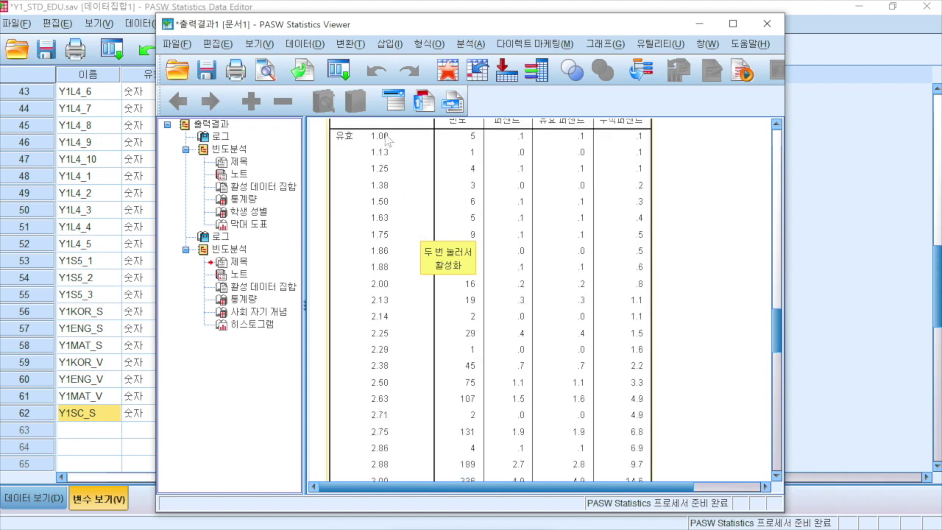
{"action": "scroll", "coordinate": [397, 301], "scroll_direction": "down", "scroll_amount": 6}
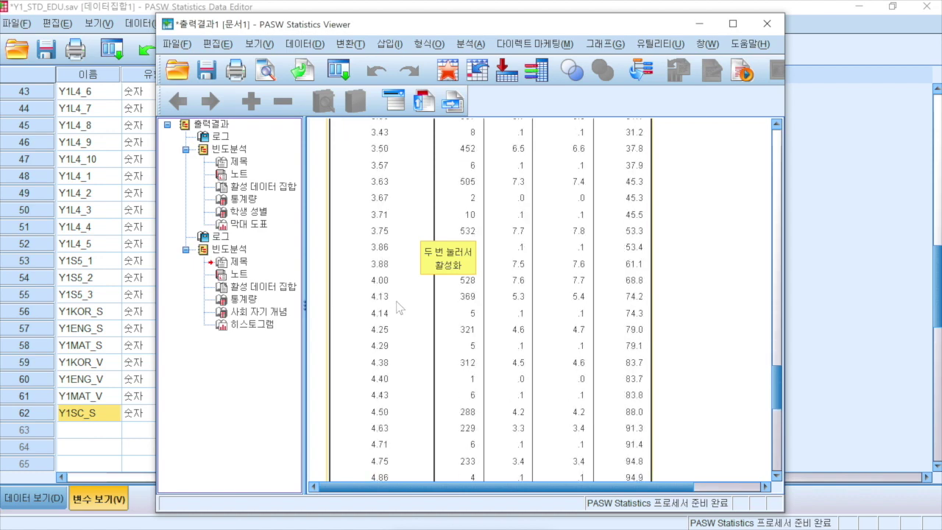
{"action": "scroll", "coordinate": [398, 307], "scroll_direction": "up", "scroll_amount": 15}
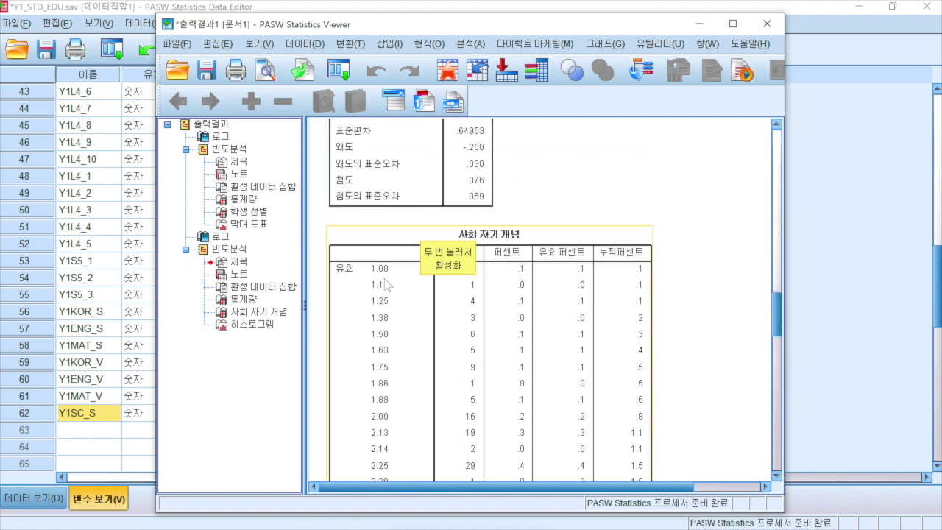
Examine the final rows of the social self-concept frequency table and the histogram with its normal curve, ending with the histogram selected
{"action": "scroll", "coordinate": [397, 294], "scroll_direction": "down", "scroll_amount": 15}
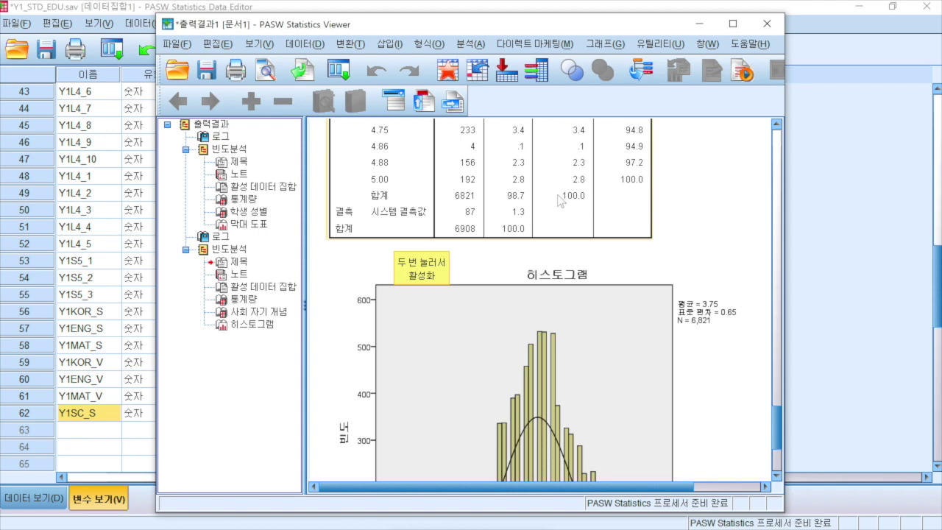
{"action": "scroll", "coordinate": [574, 202], "scroll_direction": "up", "scroll_amount": 6}
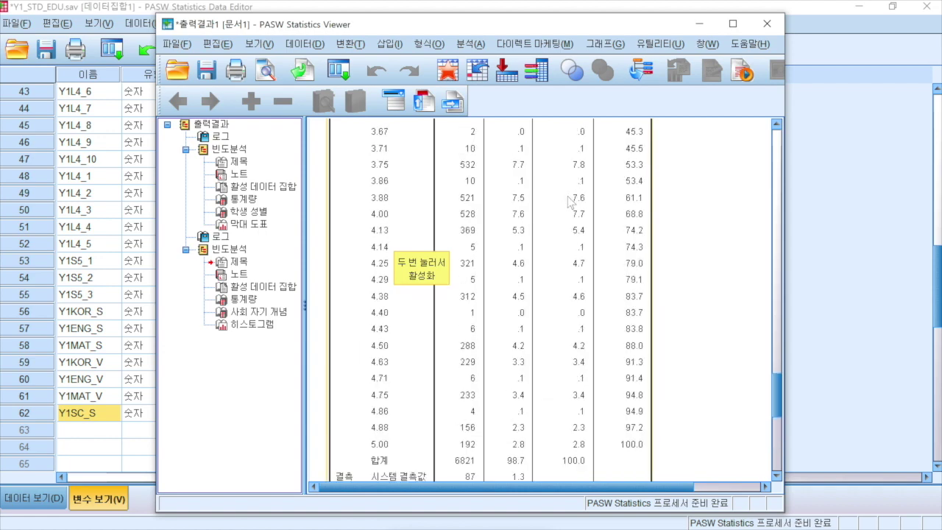
{"action": "scroll", "coordinate": [569, 203], "scroll_direction": "down", "scroll_amount": 6}
{"action": "scroll", "coordinate": [570, 203], "scroll_direction": "down", "scroll_amount": 3}
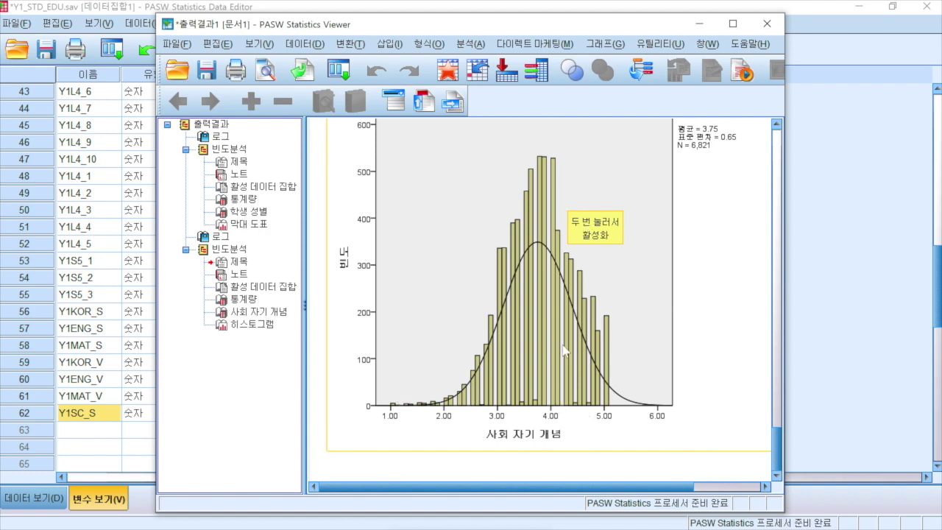
{"action": "scroll", "coordinate": [563, 350], "scroll_direction": "up", "scroll_amount": 3}
{"action": "scroll", "coordinate": [564, 351], "scroll_direction": "up", "scroll_amount": 10}
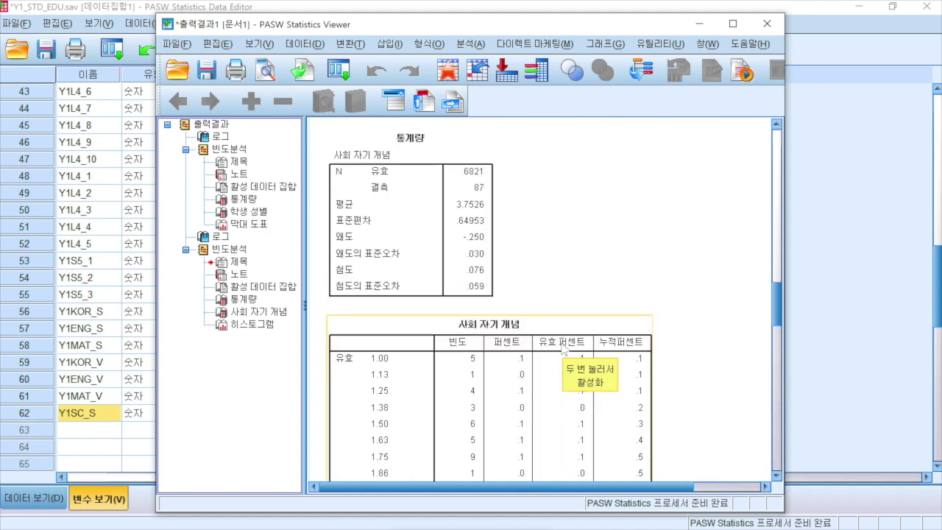
{"action": "scroll", "coordinate": [563, 350], "scroll_direction": "down", "scroll_amount": 15}
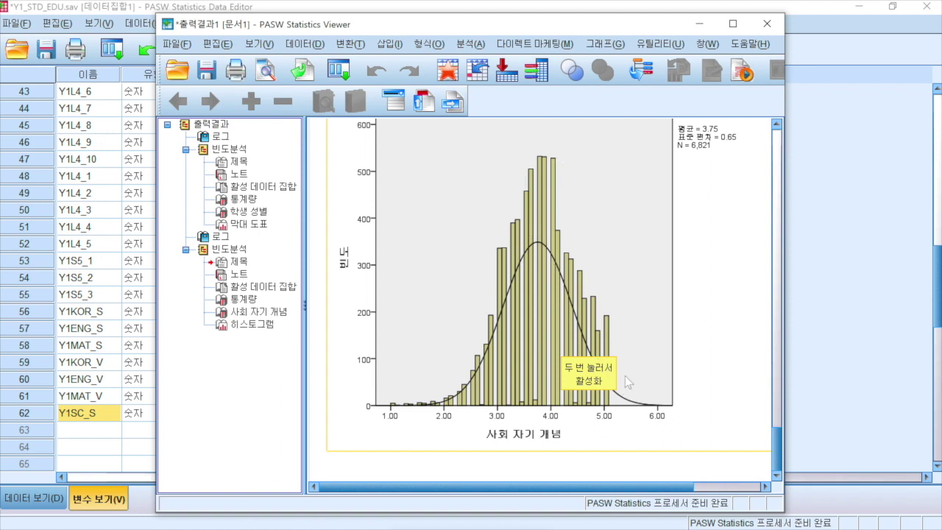
{"action": "left_click", "coordinate": [727, 281]}
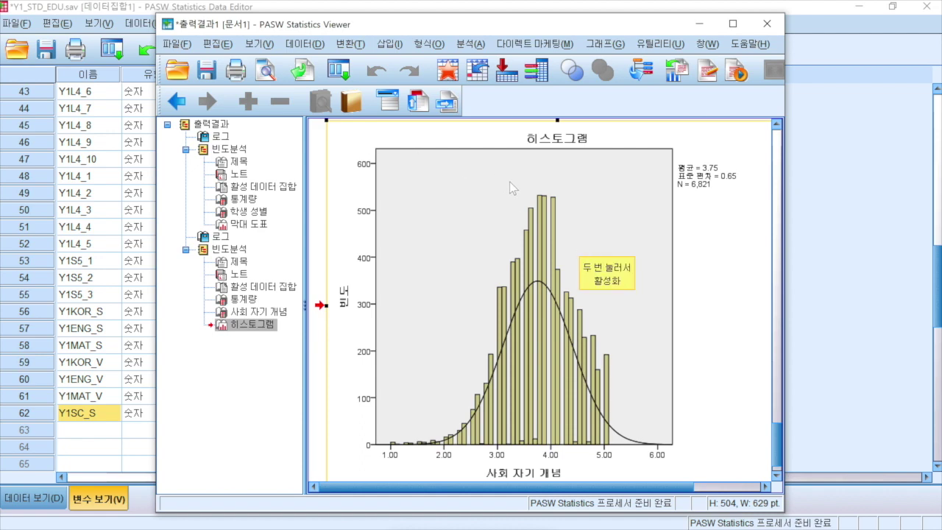
Minimize the output viewer and return to the Y1SC_S row and the empty rows below it in the Y1_STD_EDU variable list
{"action": "left_click", "coordinate": [184, 45]}
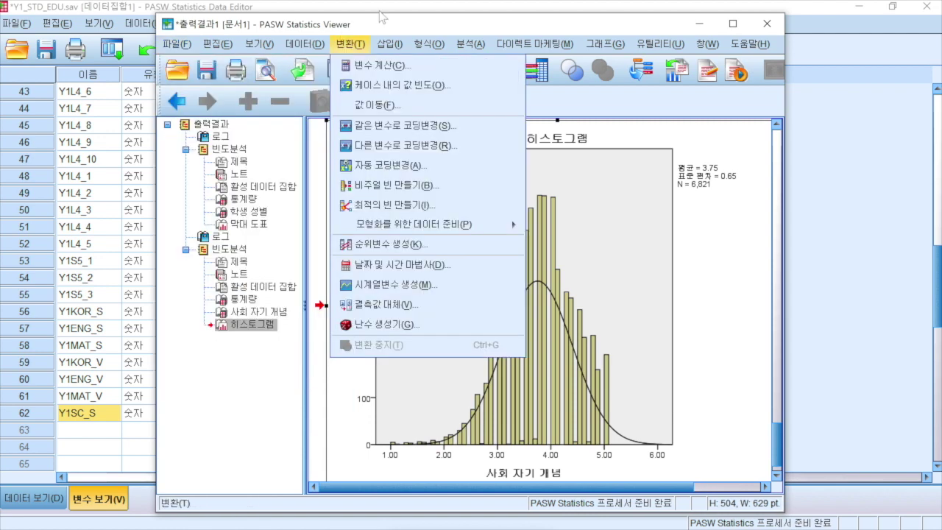
{"action": "left_click", "coordinate": [408, 28]}
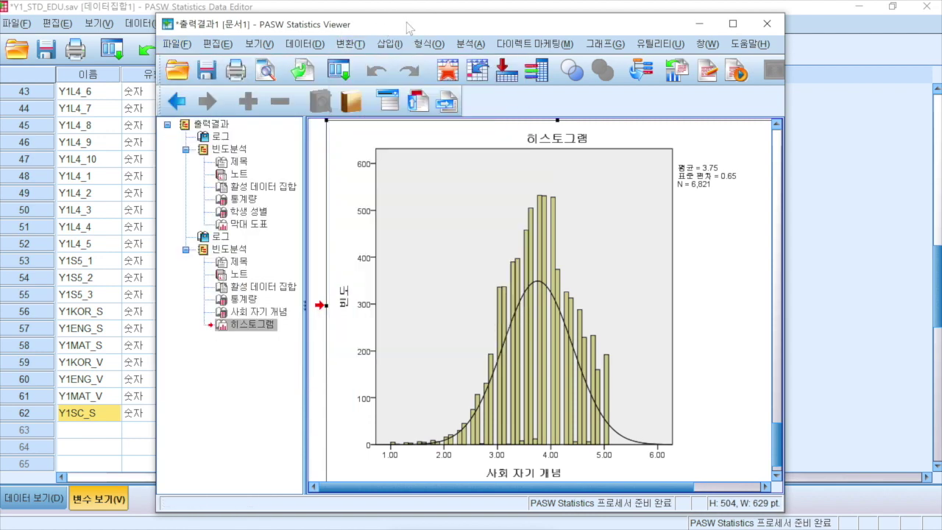
{"action": "left_click", "coordinate": [698, 23]}
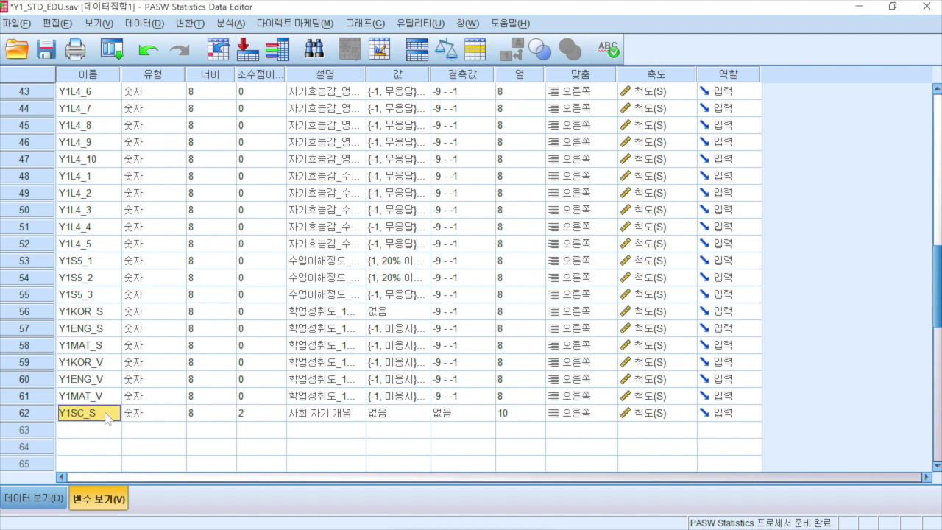
{"action": "scroll", "coordinate": [101, 448], "scroll_direction": "down", "scroll_amount": 3}
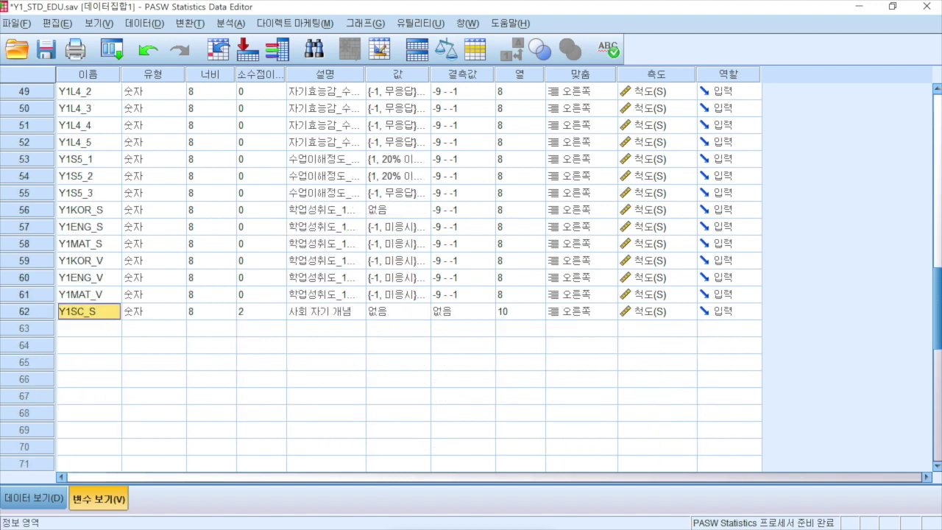